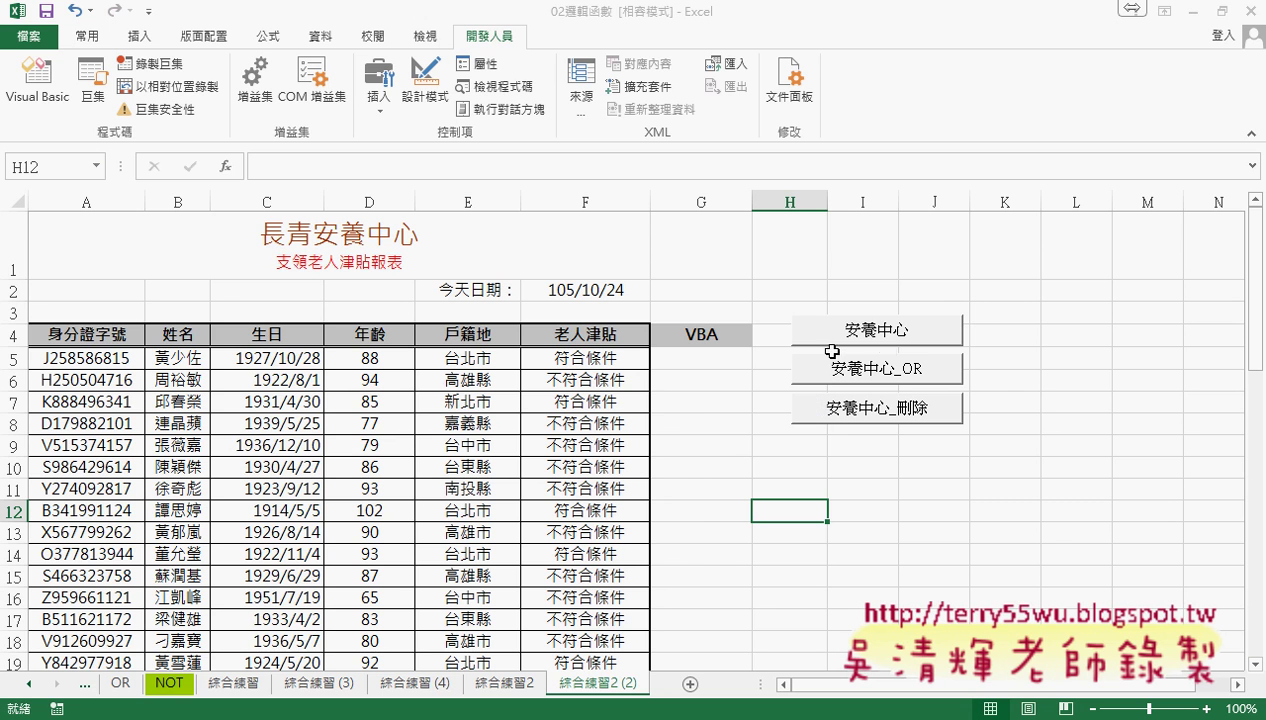
# Run the 安養中心 macro button so column G lists 符合條件 / 不符合條件 per resident.
pyautogui.click(887, 338)
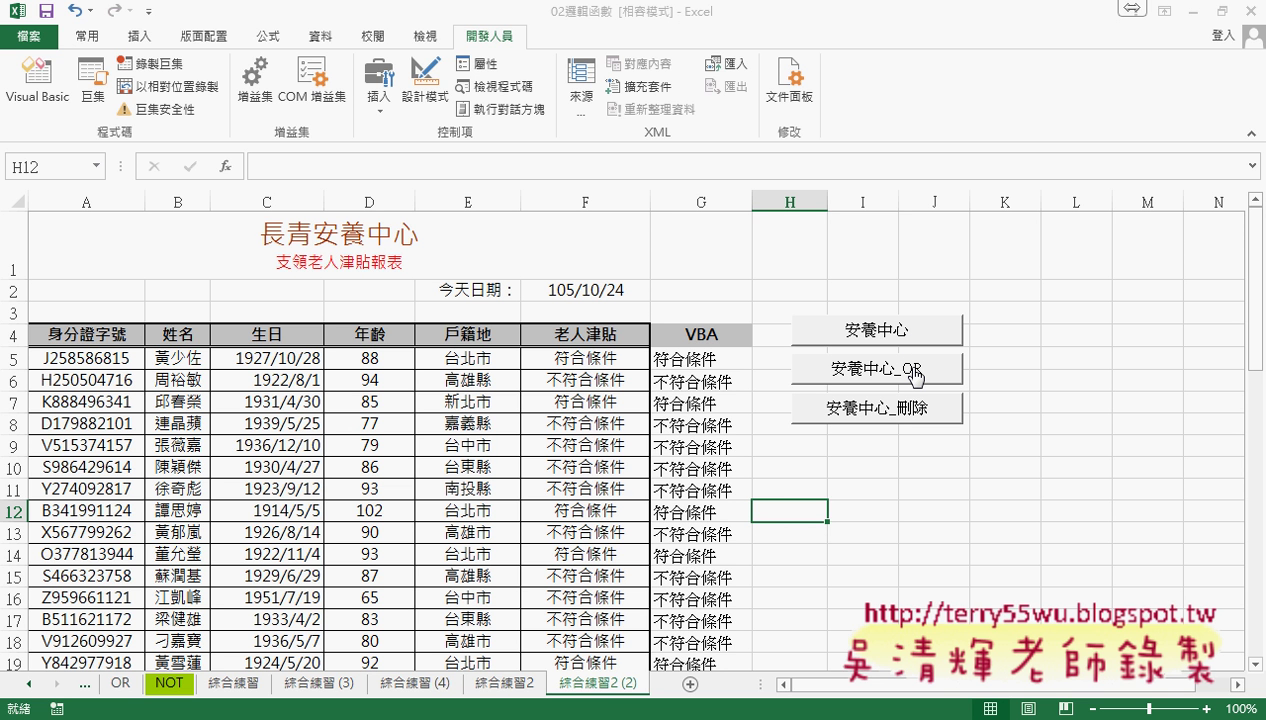
# In F5's formula, replace the RIGHT(E5,2)= check with an OR function.
pyautogui.click(577, 364)
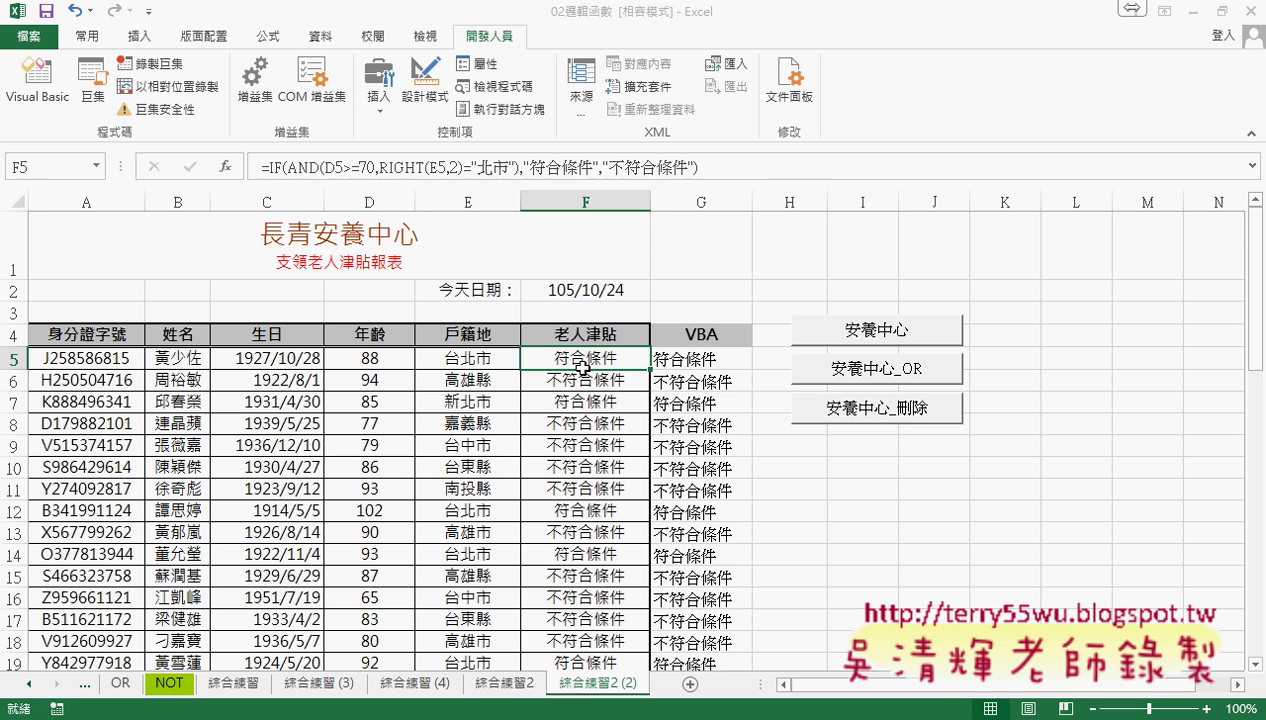
pyautogui.doubleClick(419, 168)
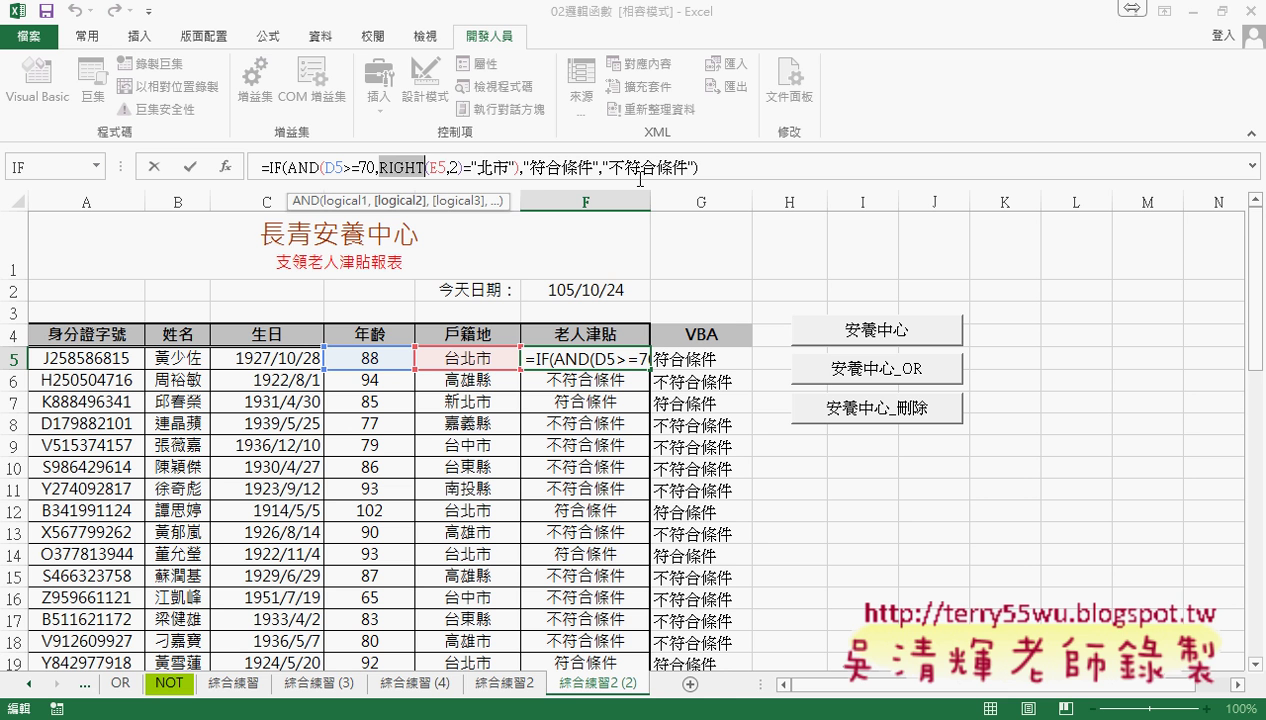
pyautogui.write('l')
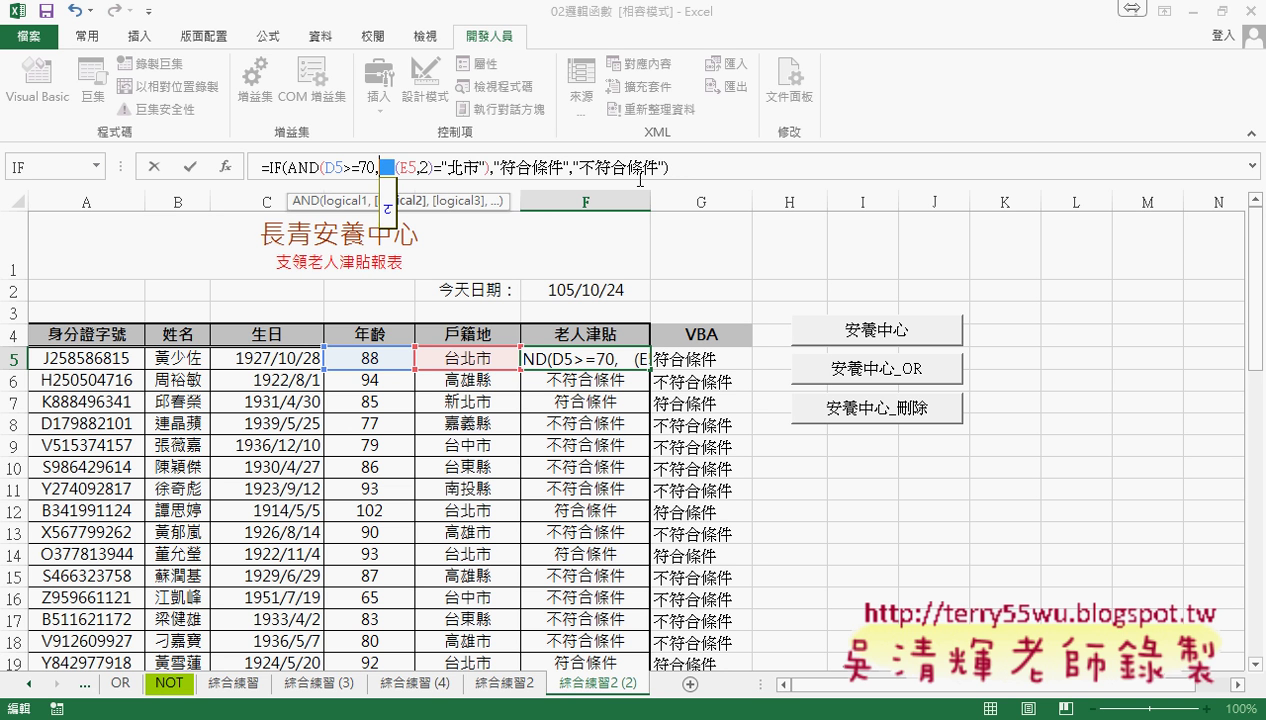
pyautogui.write('o')
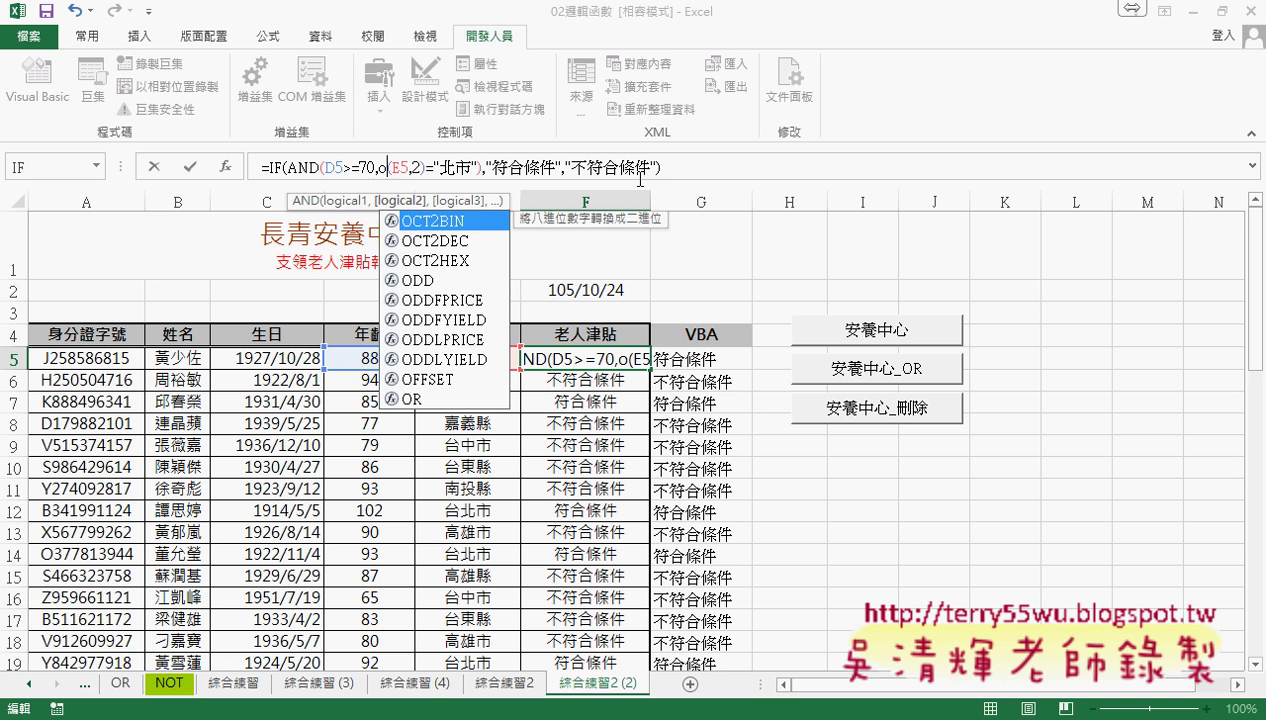
pyautogui.write('r')
pyautogui.press('Right')
pyautogui.press('Right')
pyautogui.press('Right')
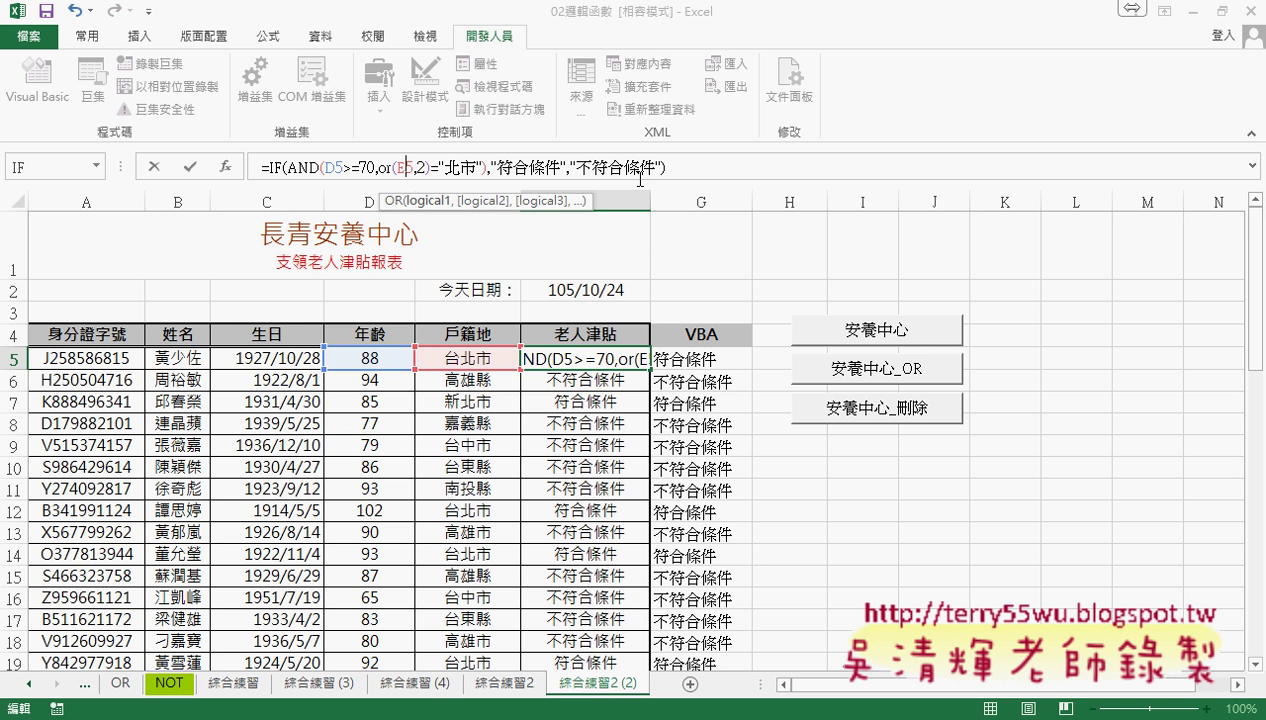
pyautogui.press('BackSpace')
pyautogui.press('BackSpace')
pyautogui.press('BackSpace')
pyautogui.press('Delete')
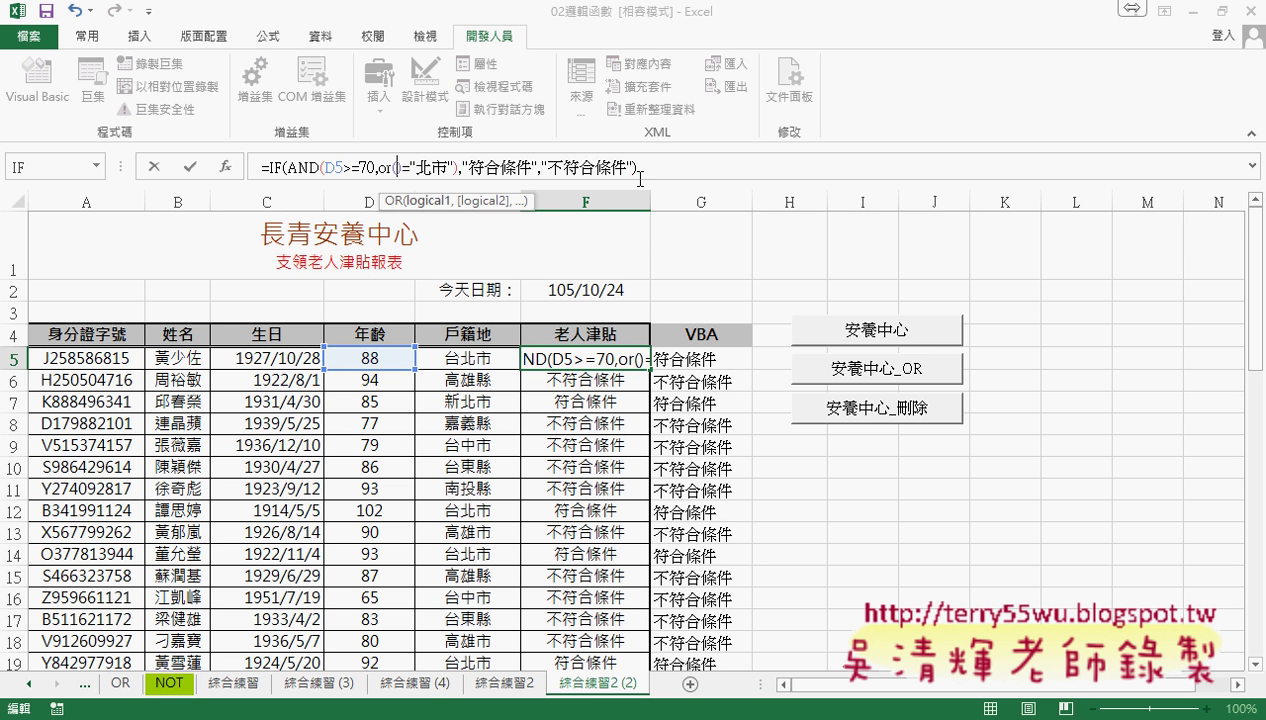
pyautogui.press('Delete')
pyautogui.press('Delete')
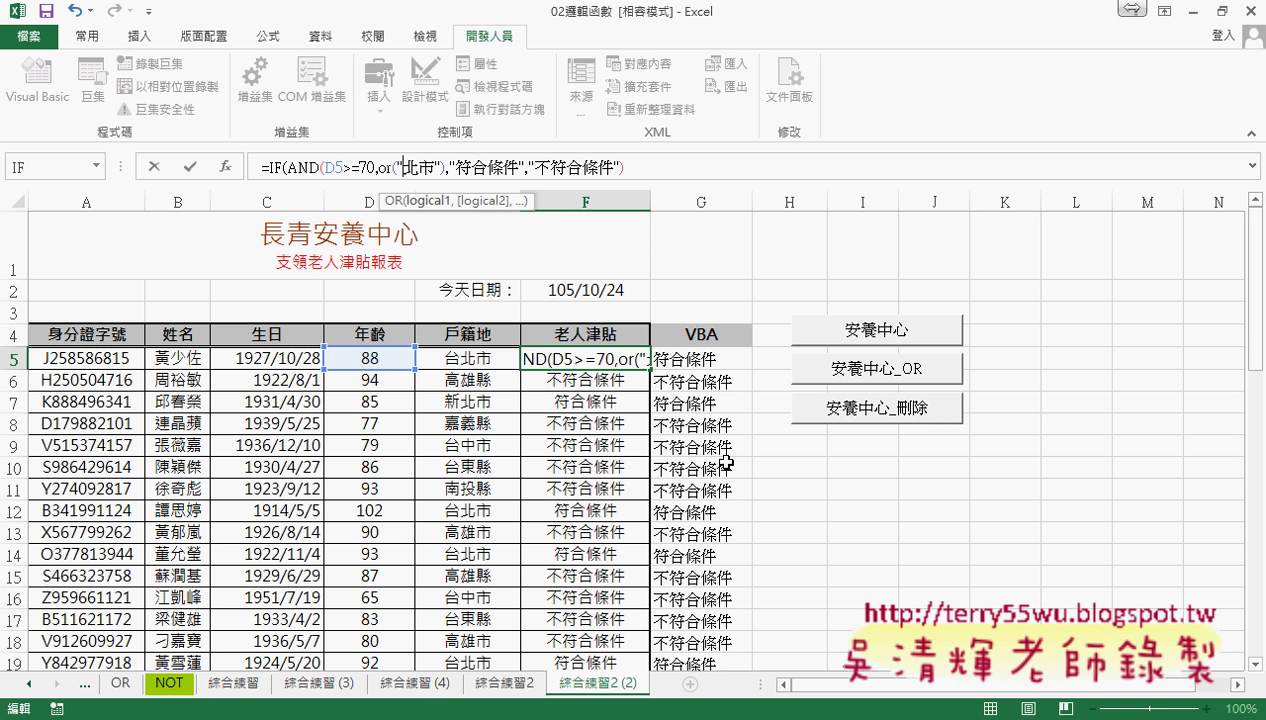
# Give the OR two quoted arguments, "新北市" and "台北市".
pyautogui.write('新')
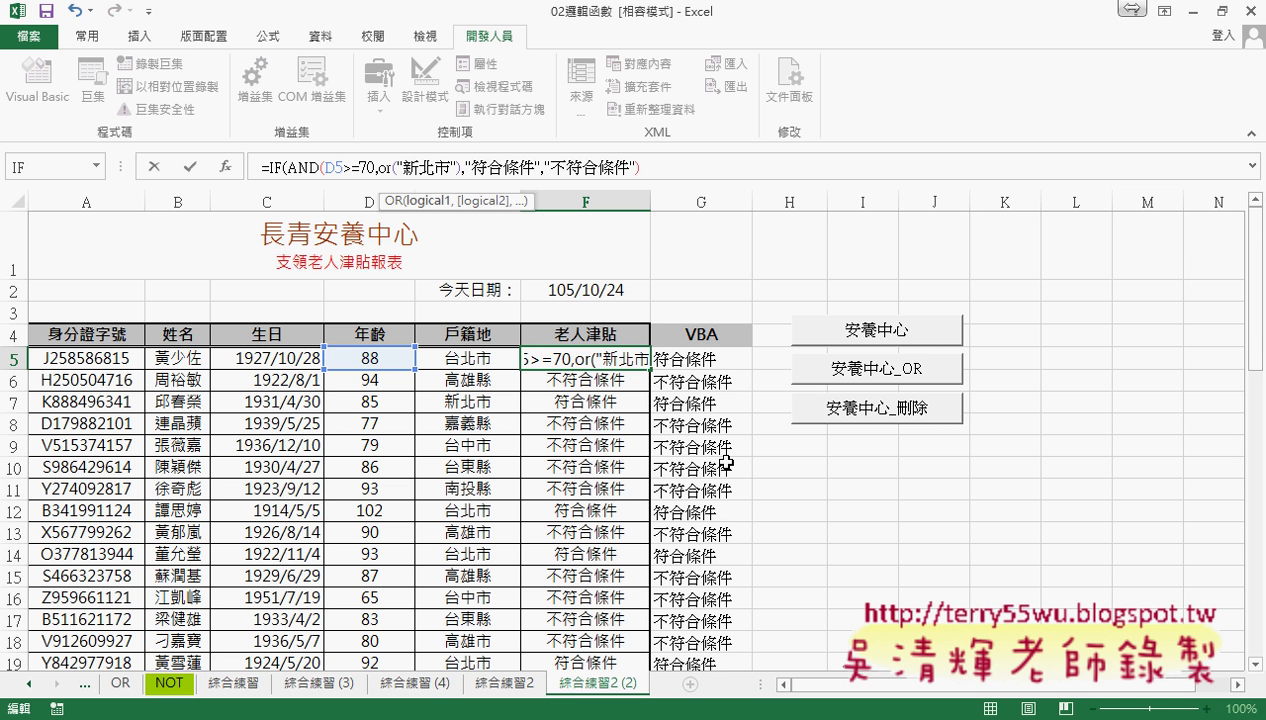
pyautogui.press('Left')
pyautogui.press('Left')
pyautogui.hotkey('shift', 'Right')
pyautogui.hotkey('shift', 'Right')
pyautogui.hotkey('shift', 'Right')
pyautogui.hotkey('shift', 'Right')
pyautogui.hotkey('shift', 'Right')
pyautogui.hotkey('ctrl', 'c')
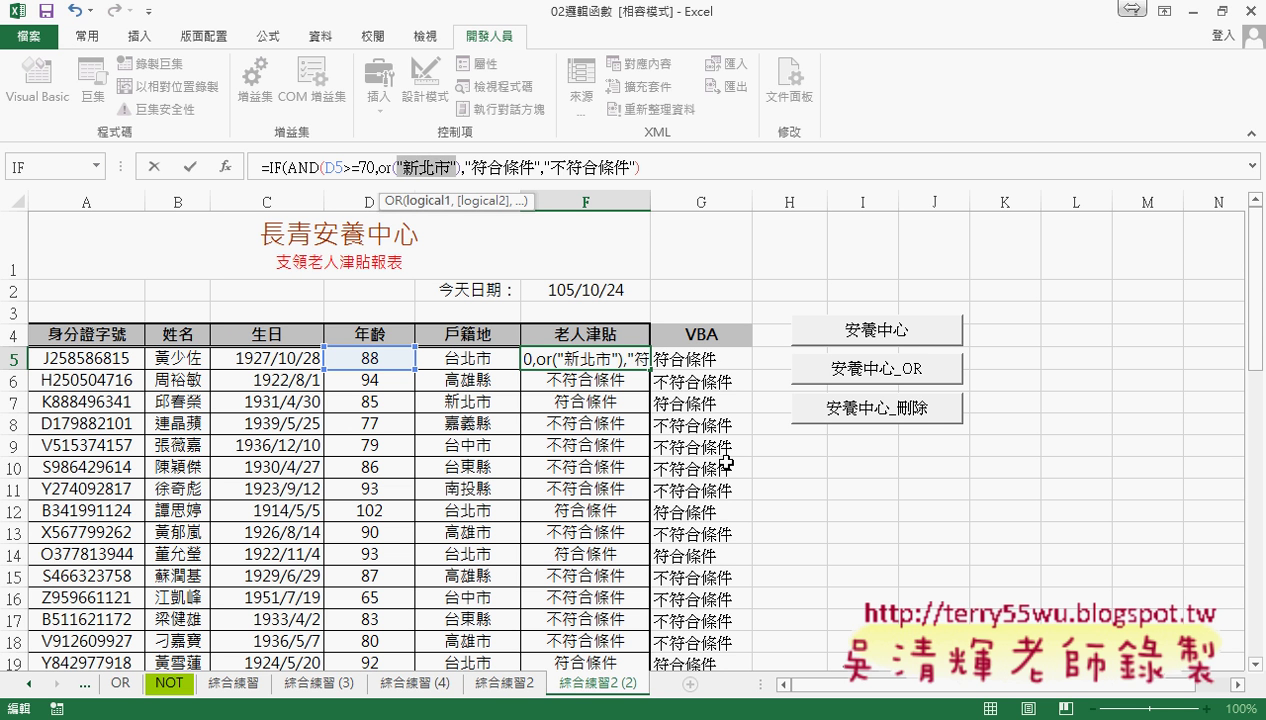
pyautogui.press('Left')
pyautogui.press('Right')
pyautogui.press('Right')
pyautogui.press('Right')
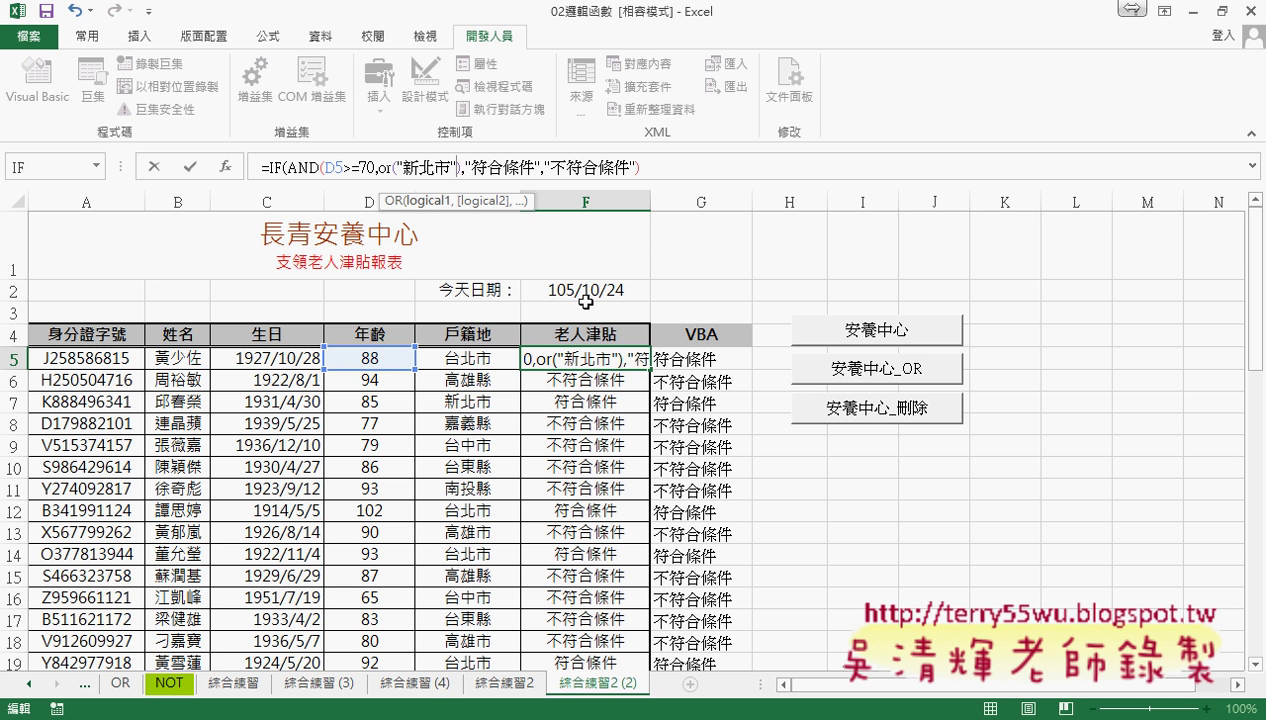
pyautogui.write(',')
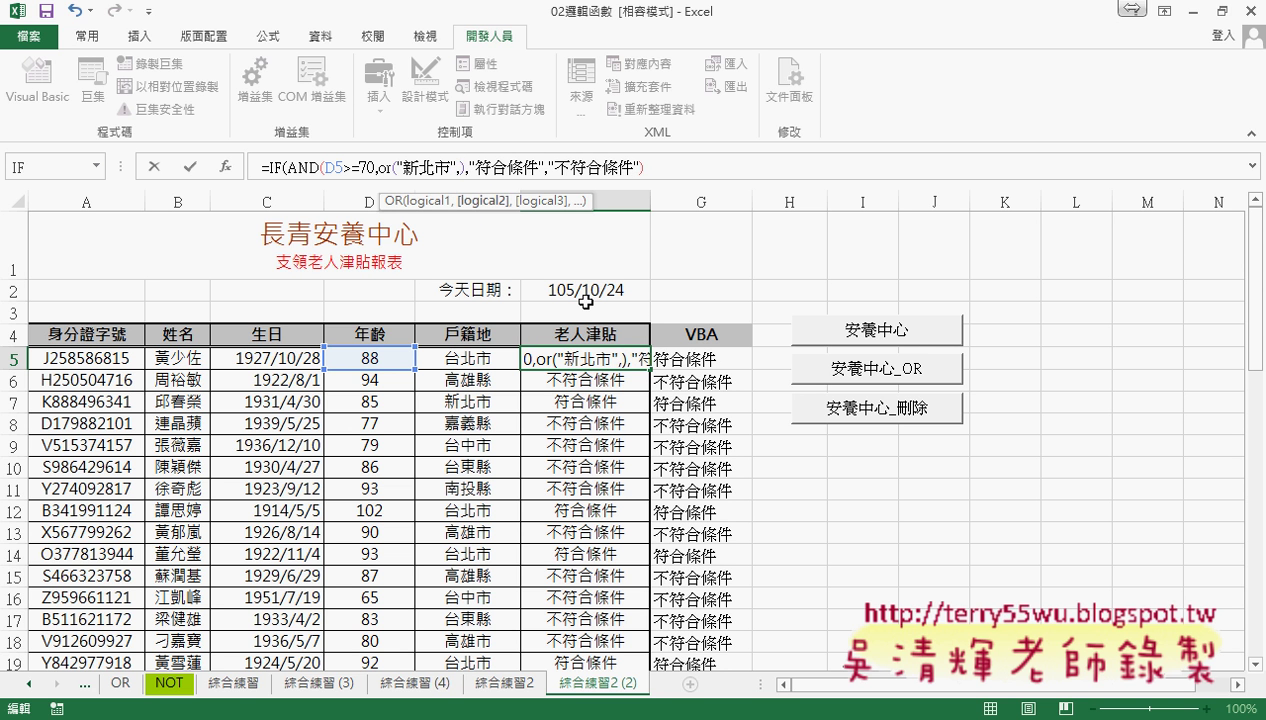
pyautogui.hotkey('ctrl', 'v')
pyautogui.press('Left')
pyautogui.press('Left')
pyautogui.press('Left')
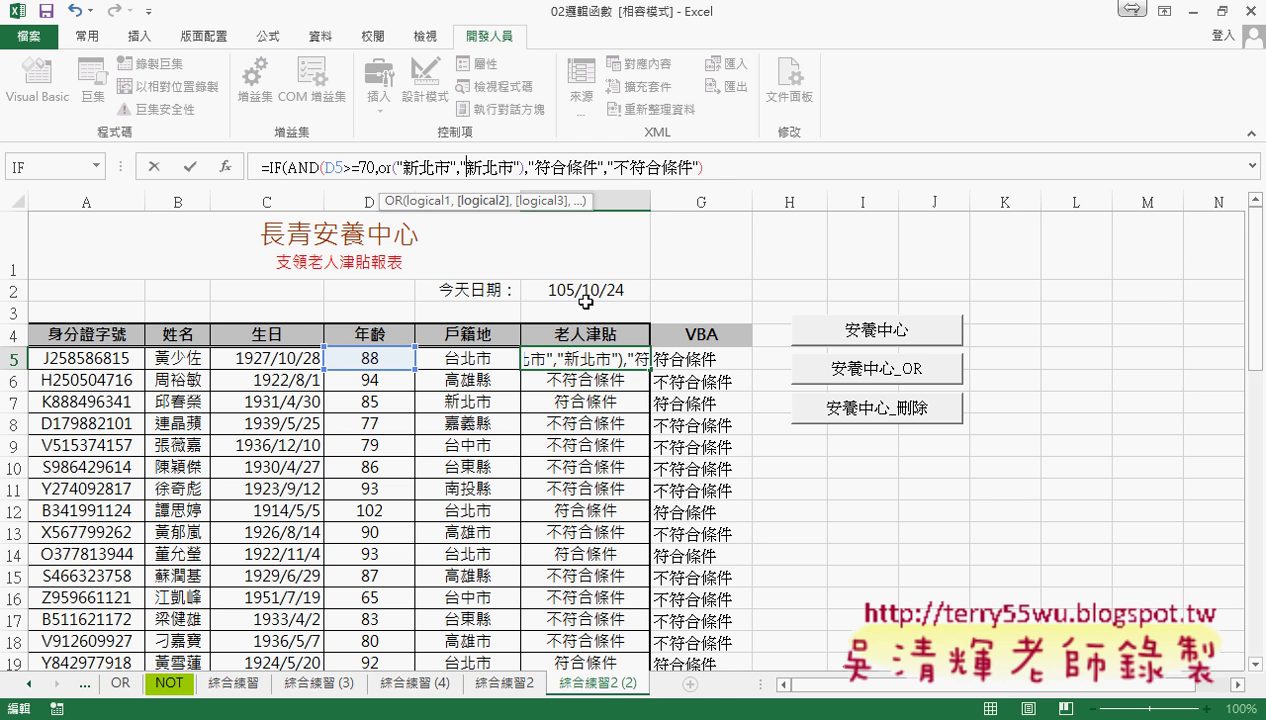
pyautogui.press('Delete')
pyautogui.write('台')
# Make the OR test E5="新北市" and E5="台北市", then submit the formula.
pyautogui.click(398, 166)
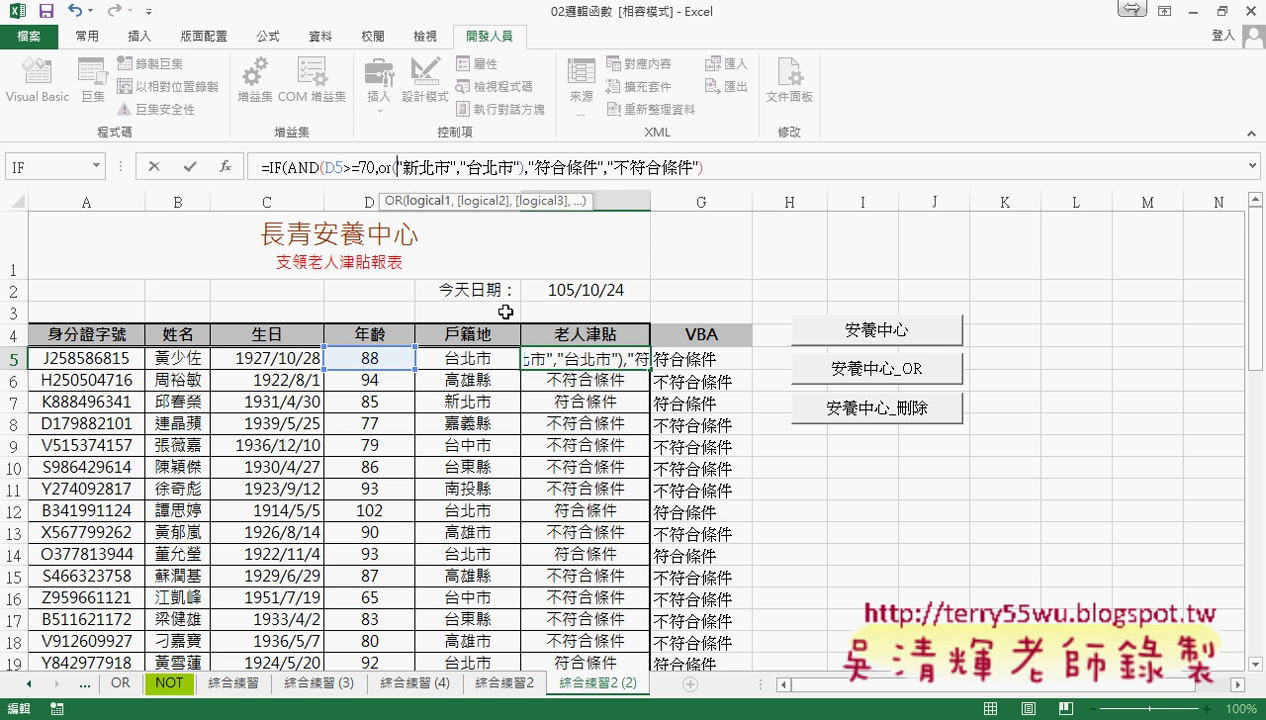
pyautogui.click(482, 360)
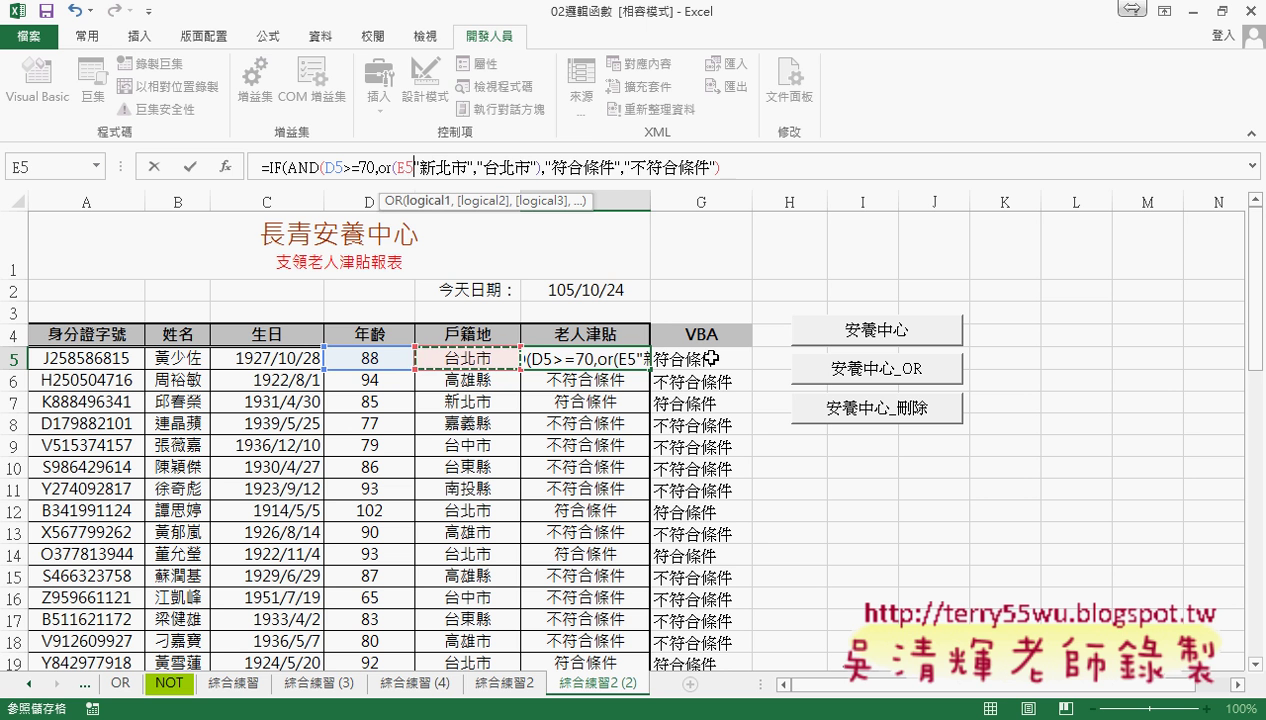
pyautogui.write('=')
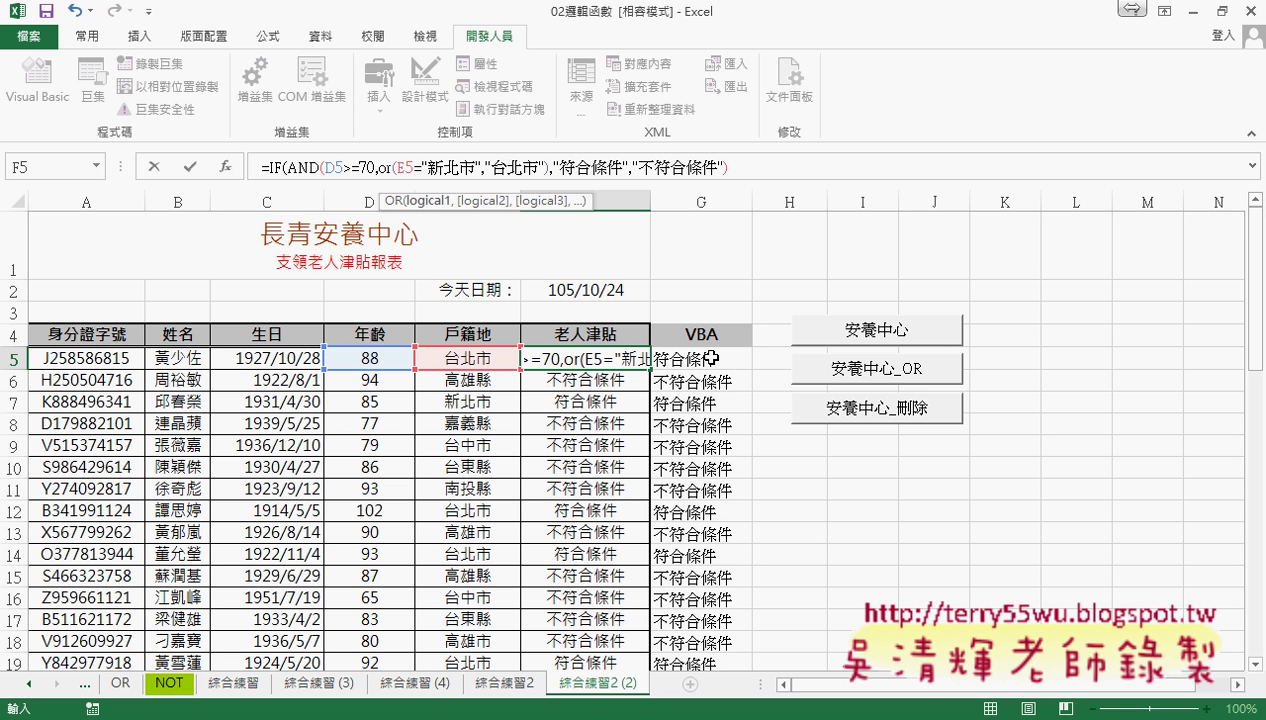
pyautogui.moveTo(394, 166); pyautogui.dragTo(418, 166)
pyautogui.click(418, 166)
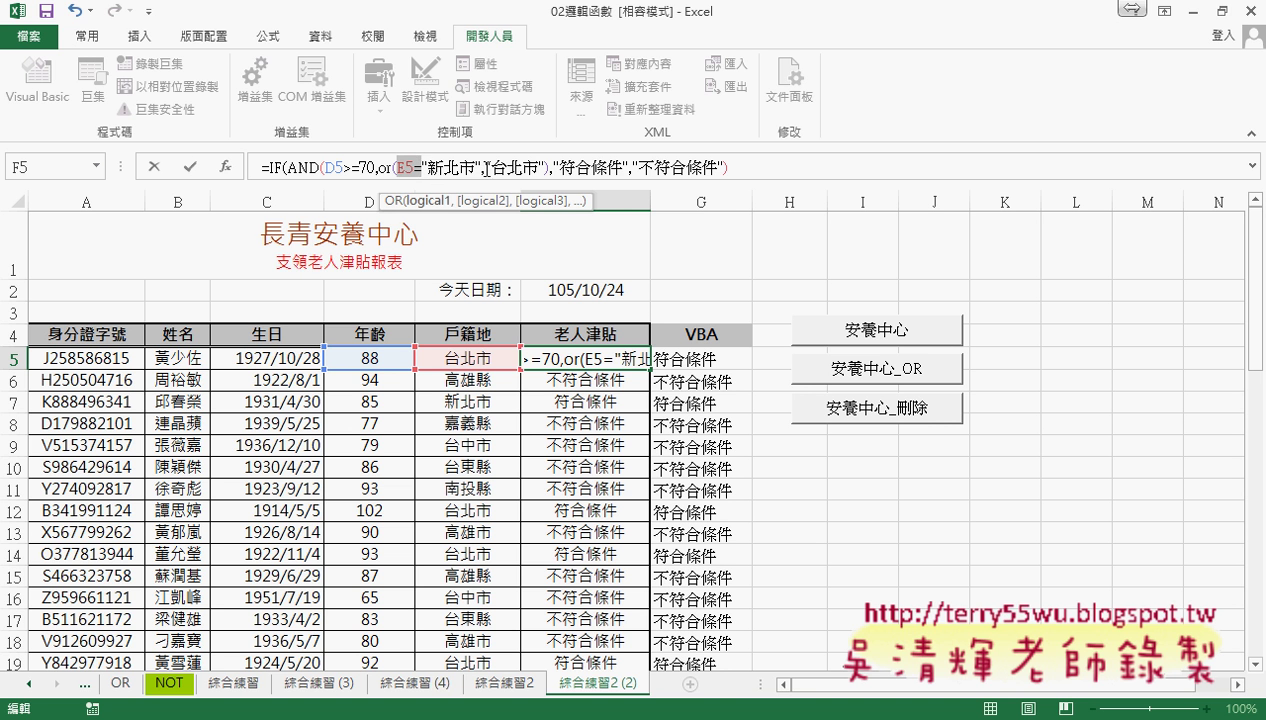
pyautogui.click(486, 166)
pyautogui.hotkey('ctrl', 'v')
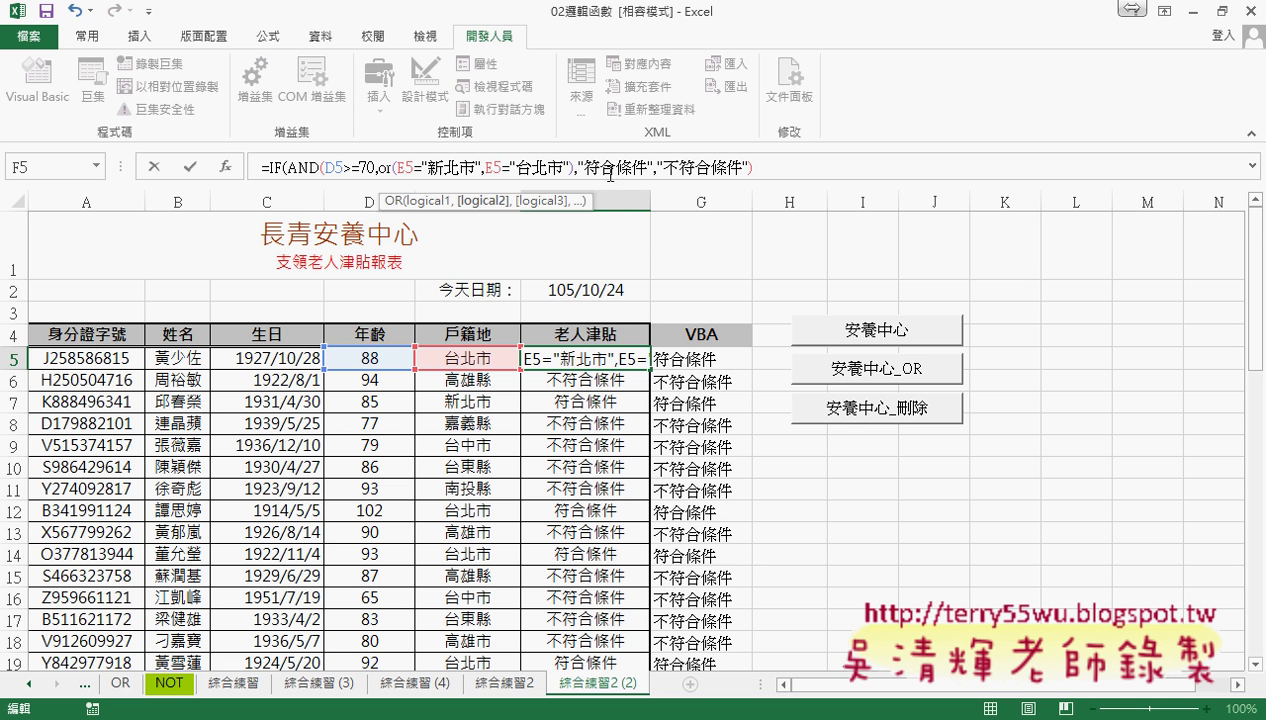
pyautogui.click(190, 167)
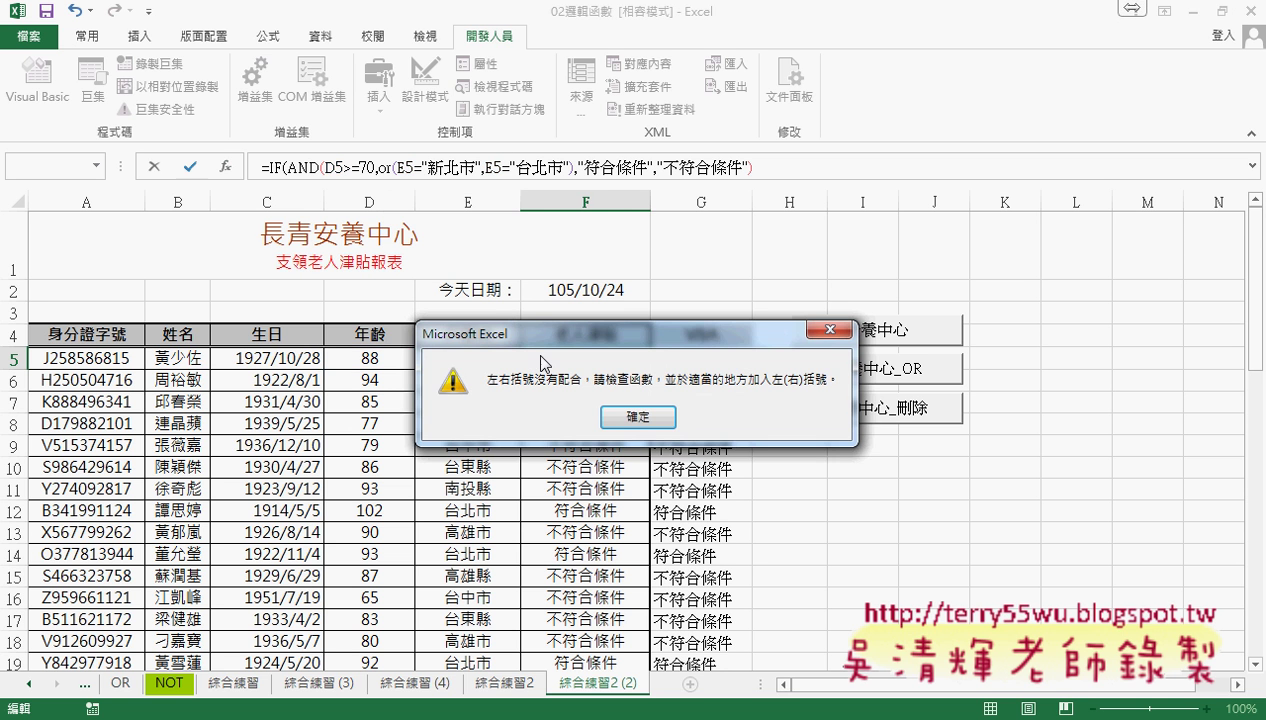
# Dismiss the parentheses warning, add the missing ) after the OR arguments, and commit F5.
pyautogui.click(636, 418)
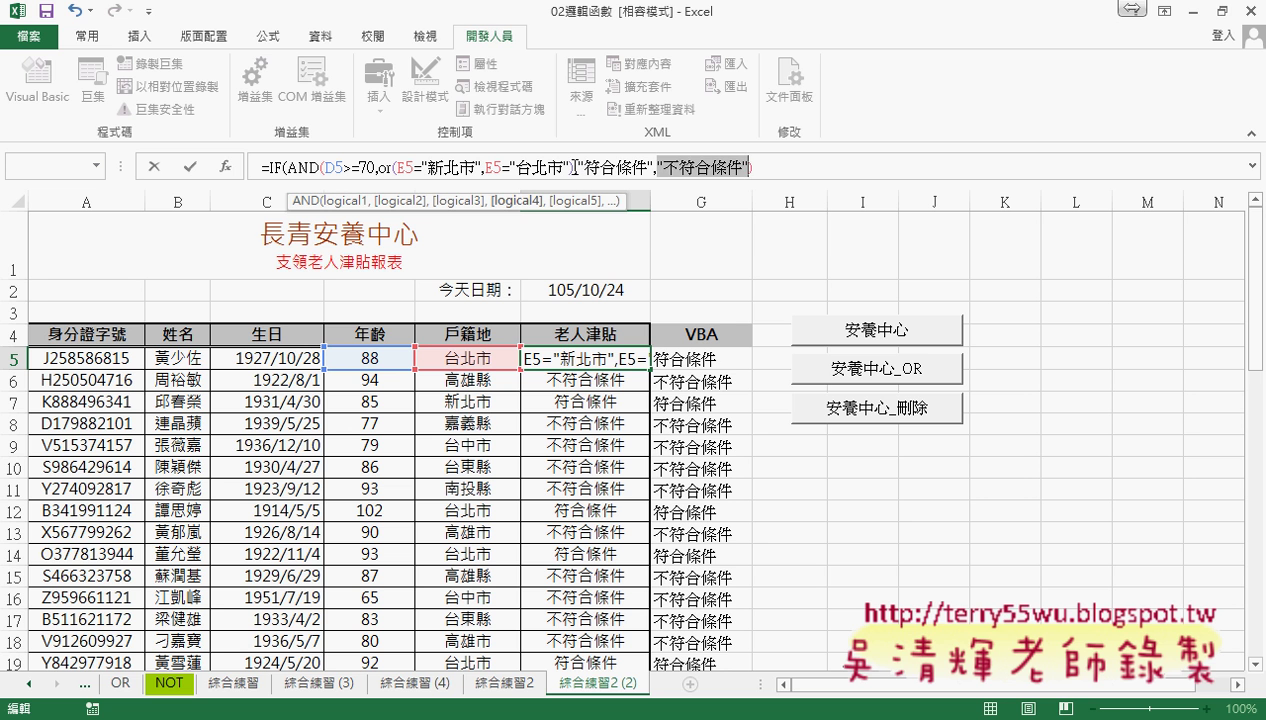
pyautogui.click(574, 168)
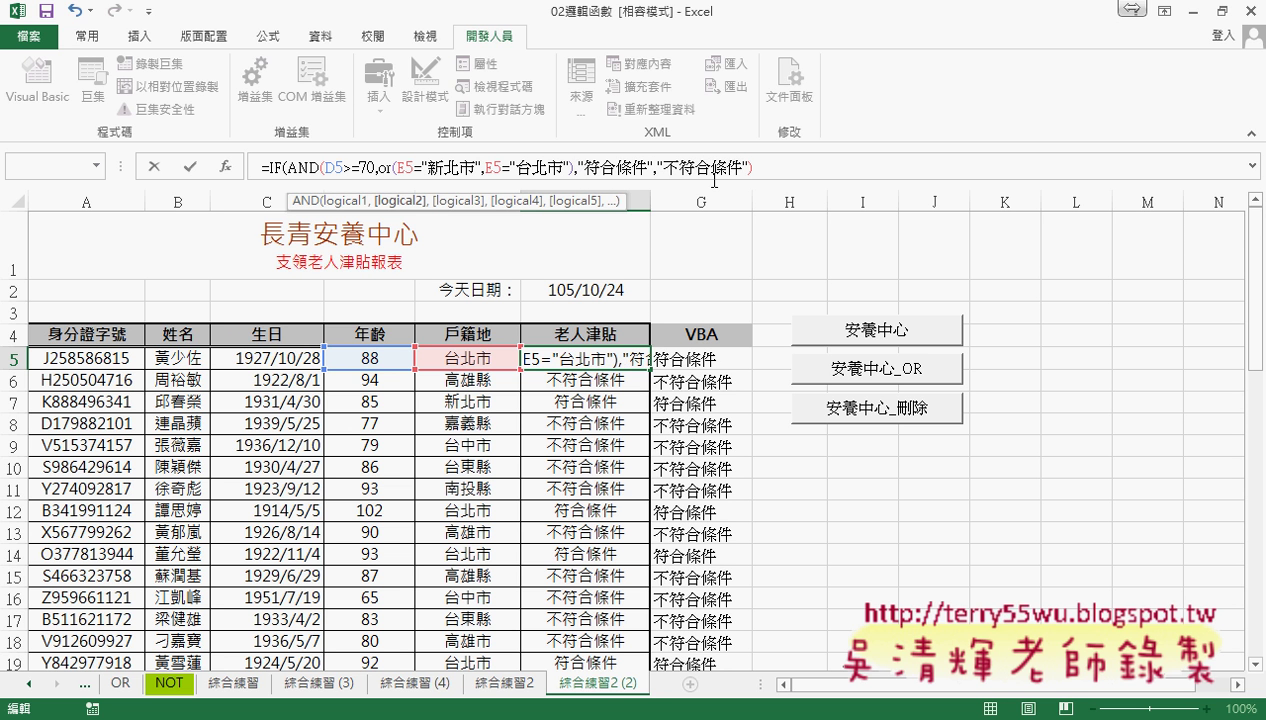
pyautogui.write(')')
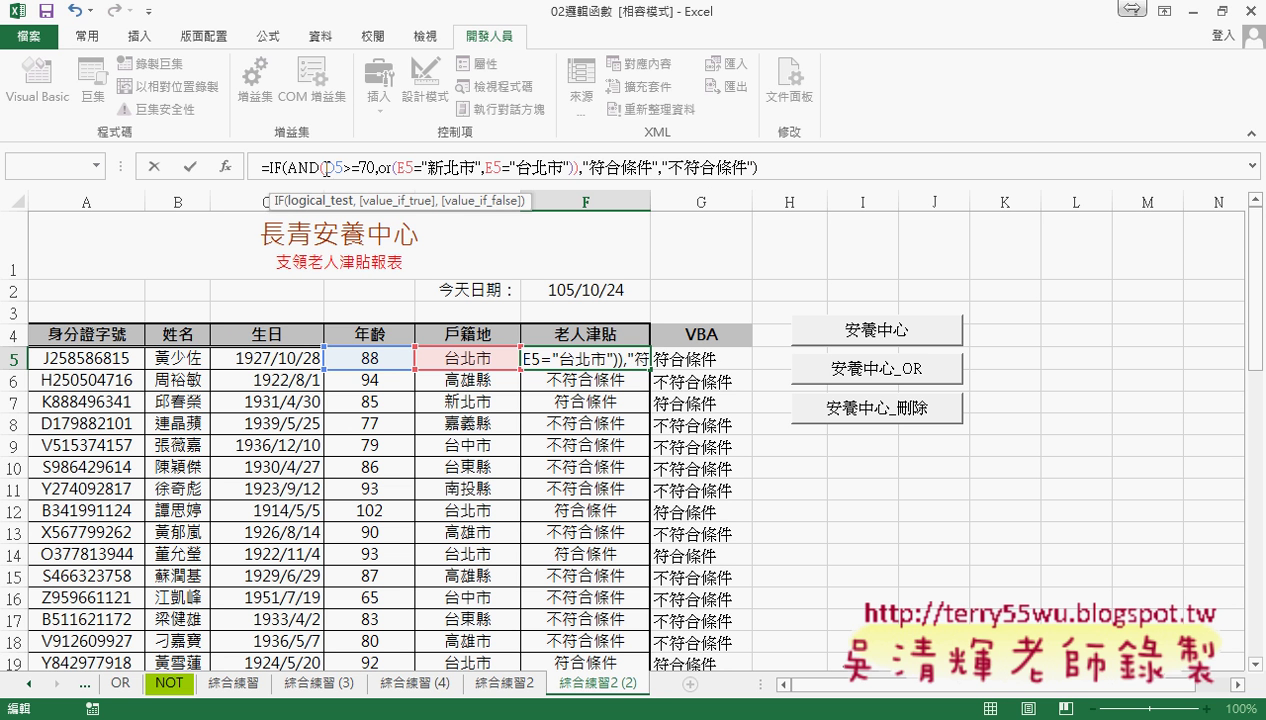
pyautogui.moveTo(323, 168); pyautogui.dragTo(574, 166)
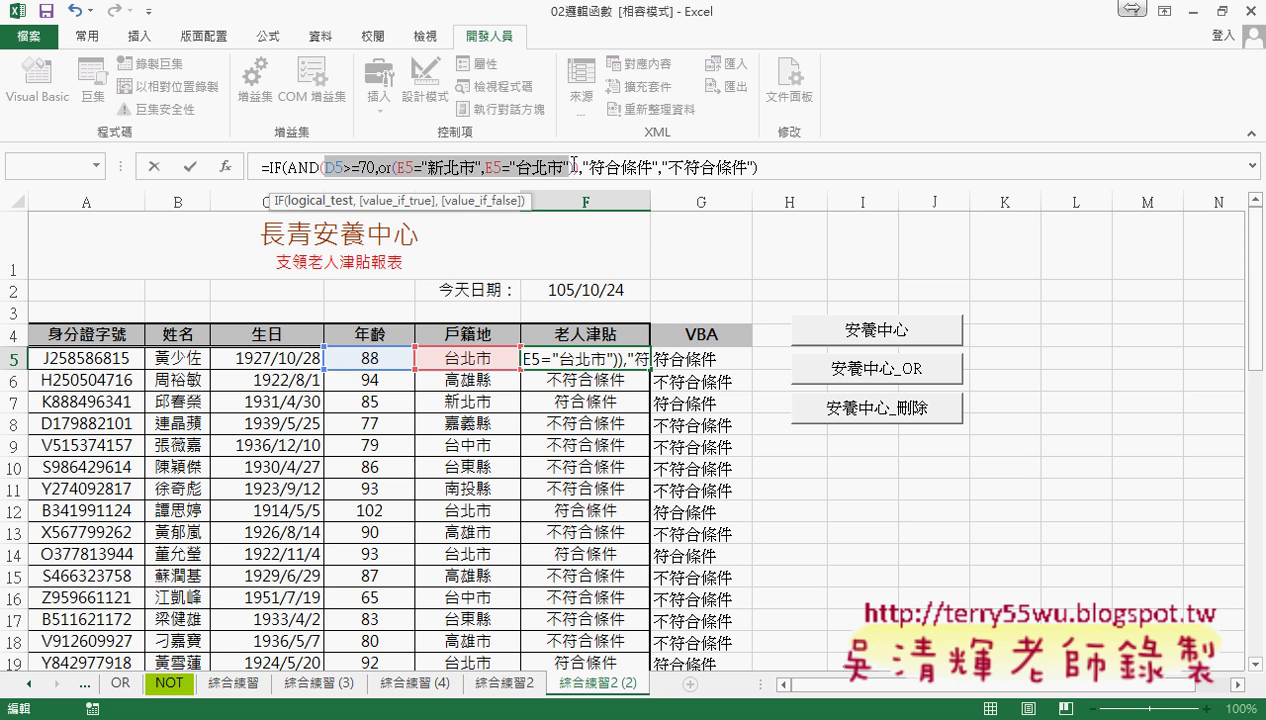
pyautogui.click(391, 167)
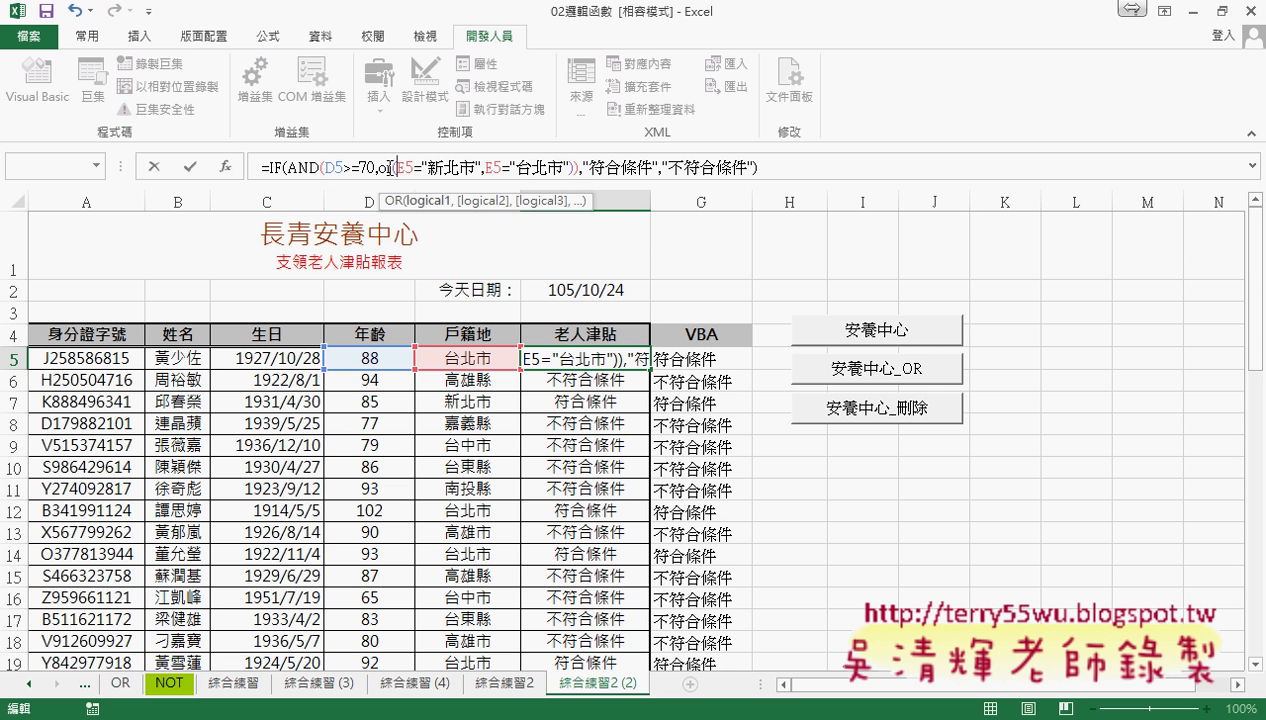
pyautogui.moveTo(393, 167); pyautogui.dragTo(574, 166)
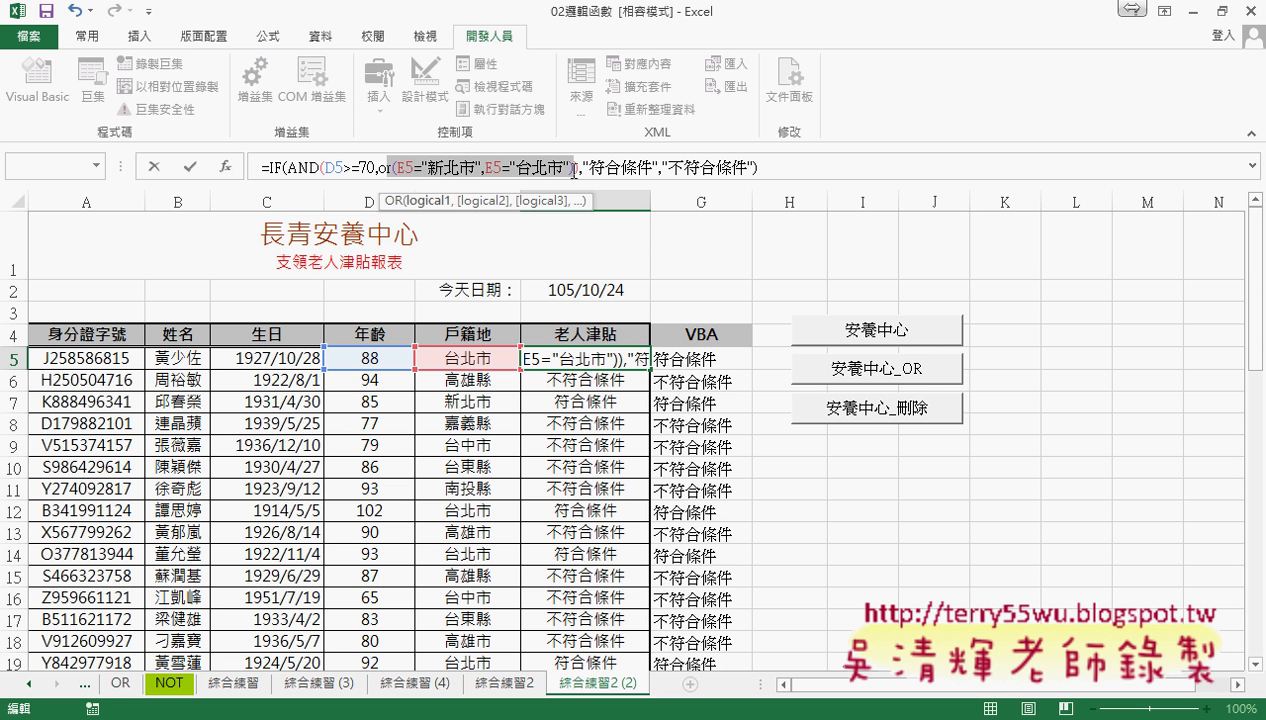
pyautogui.click(186, 168)
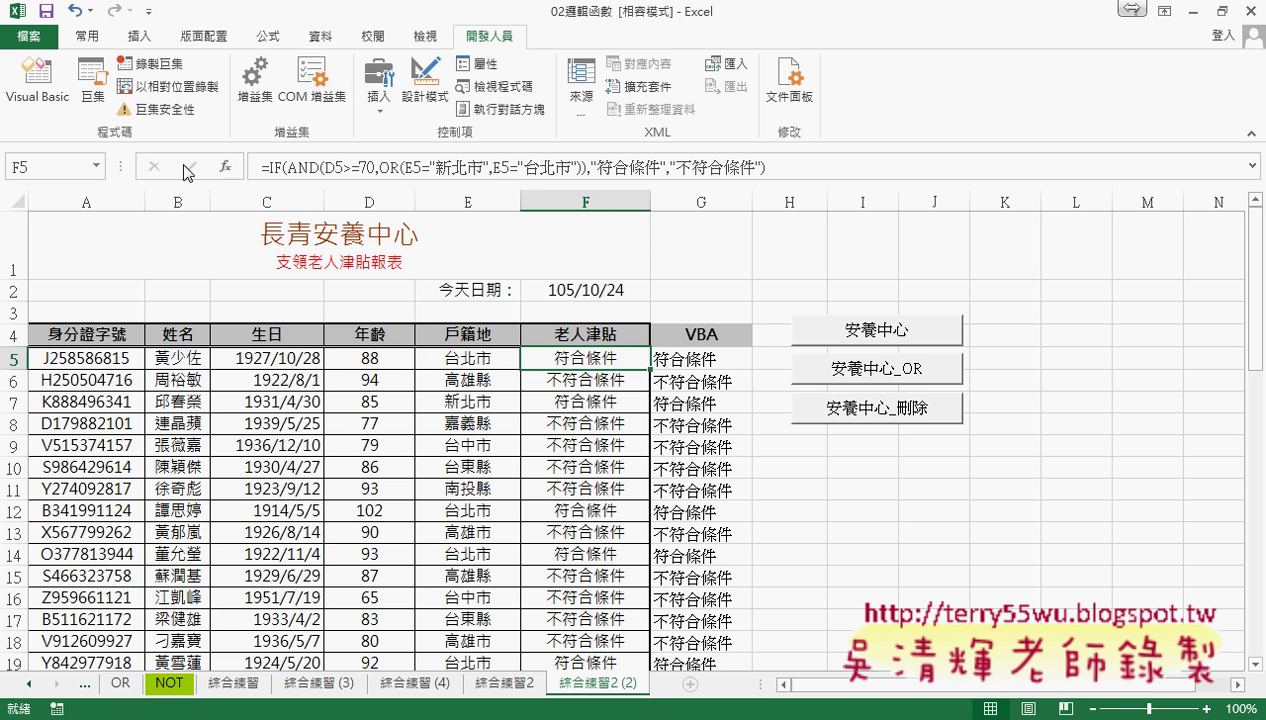
# Fill F5's OR-based formula down the 老人津貼 column.
pyautogui.doubleClick(648, 369)
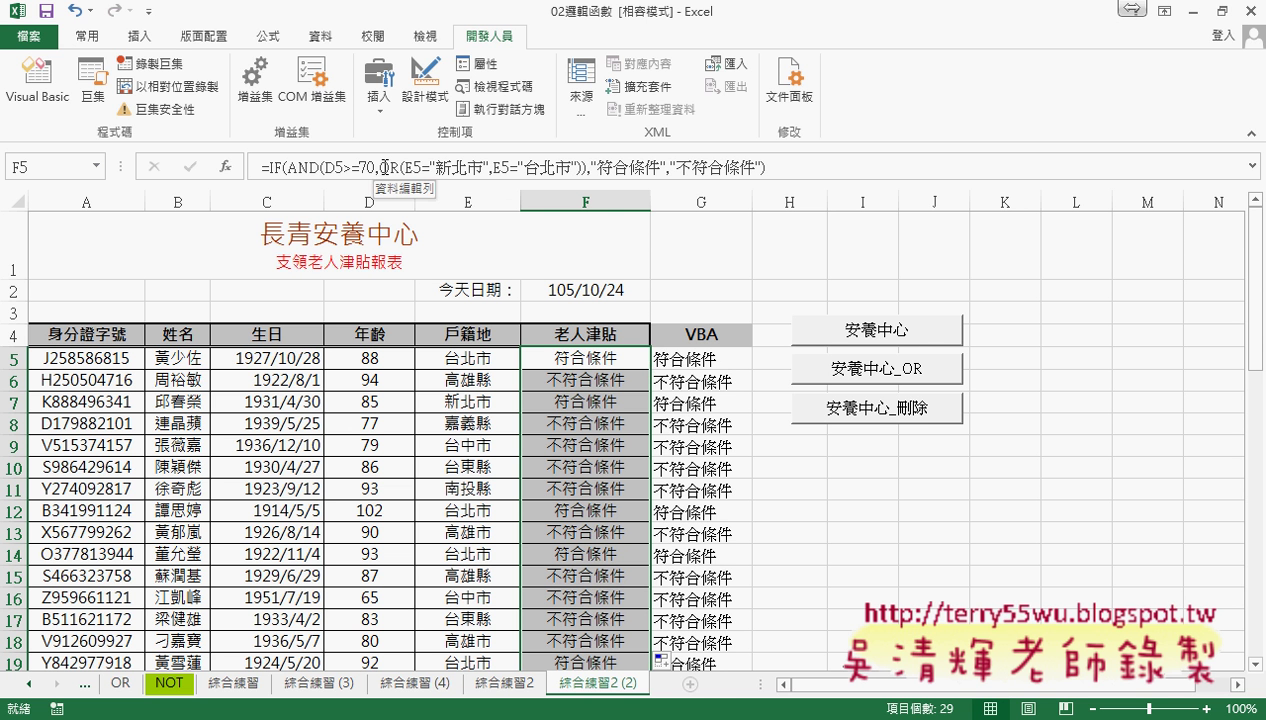
pyautogui.moveTo(405, 166); pyautogui.dragTo(587, 168)
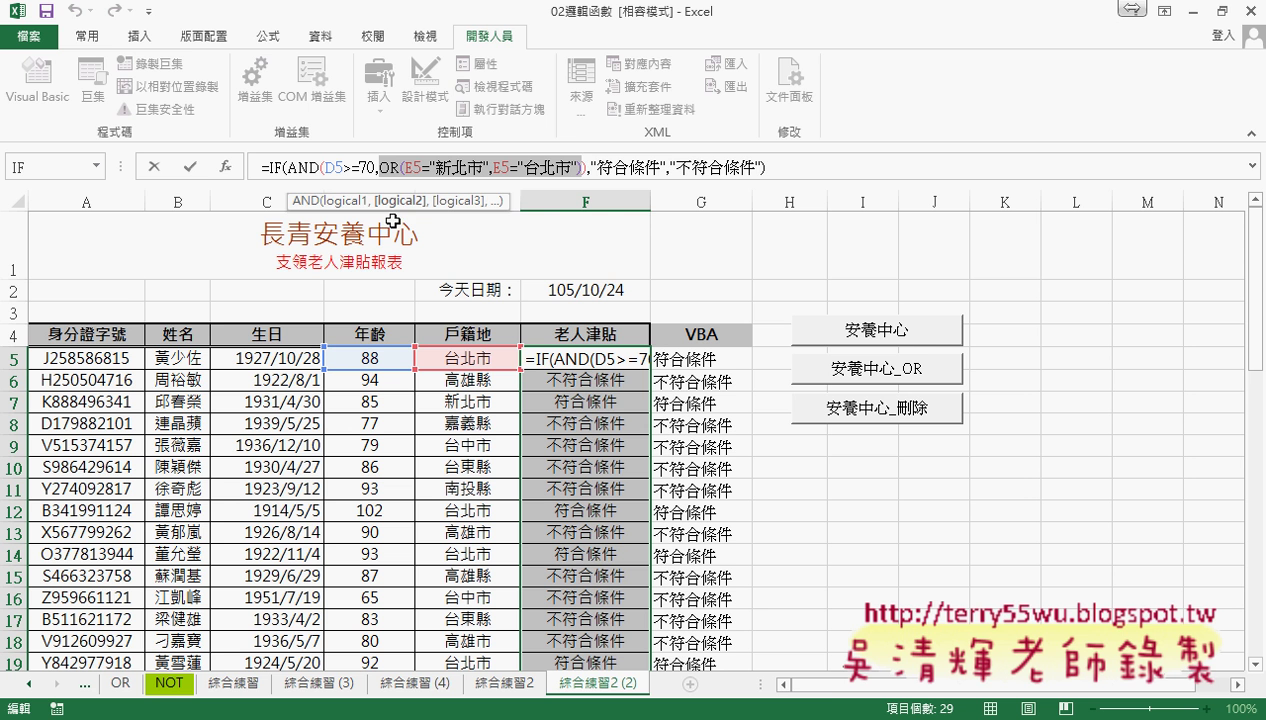
pyautogui.press('Return')
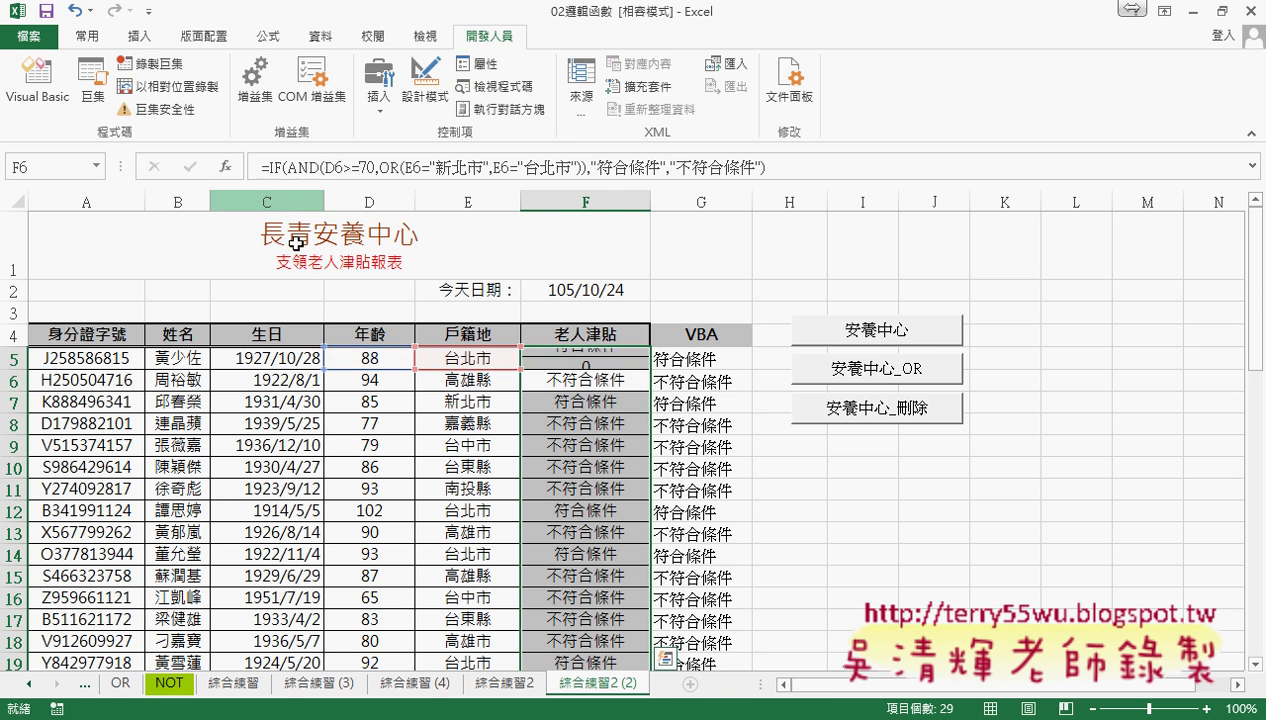
# Review the age formula in D5 and the 戶籍地 value 台北市 in E5.
pyautogui.click(370, 202)
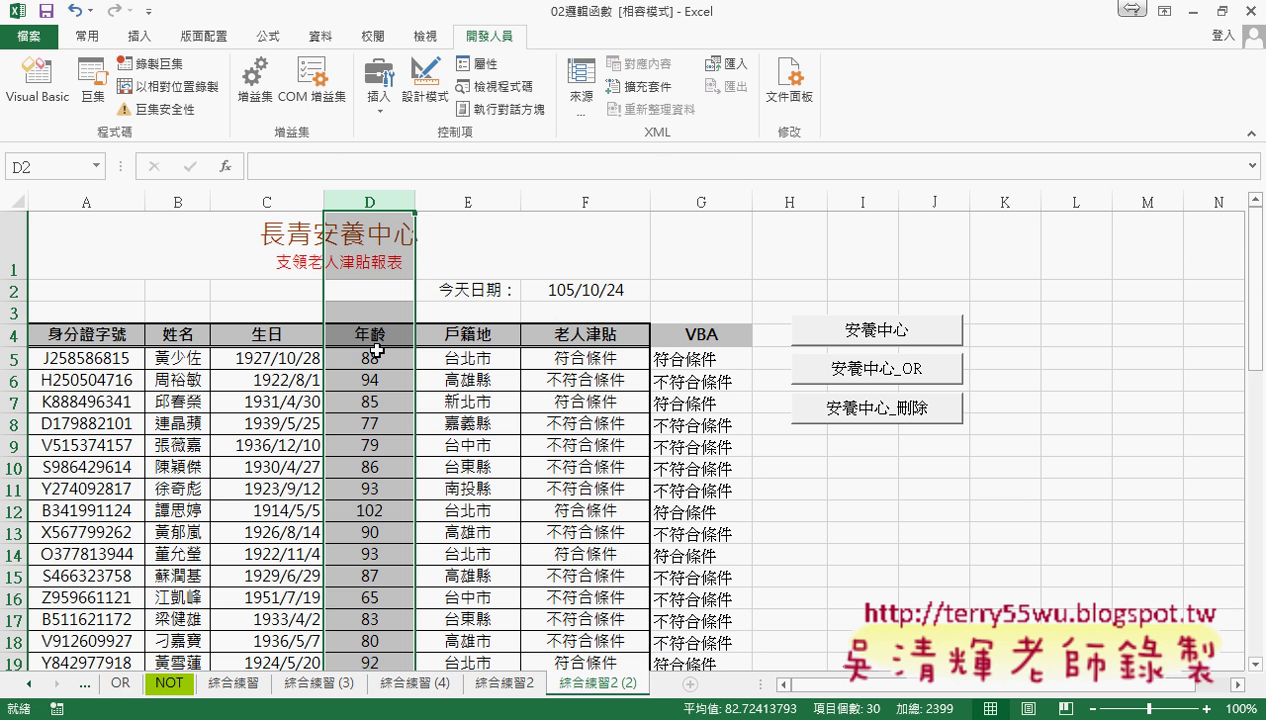
pyautogui.click(395, 360)
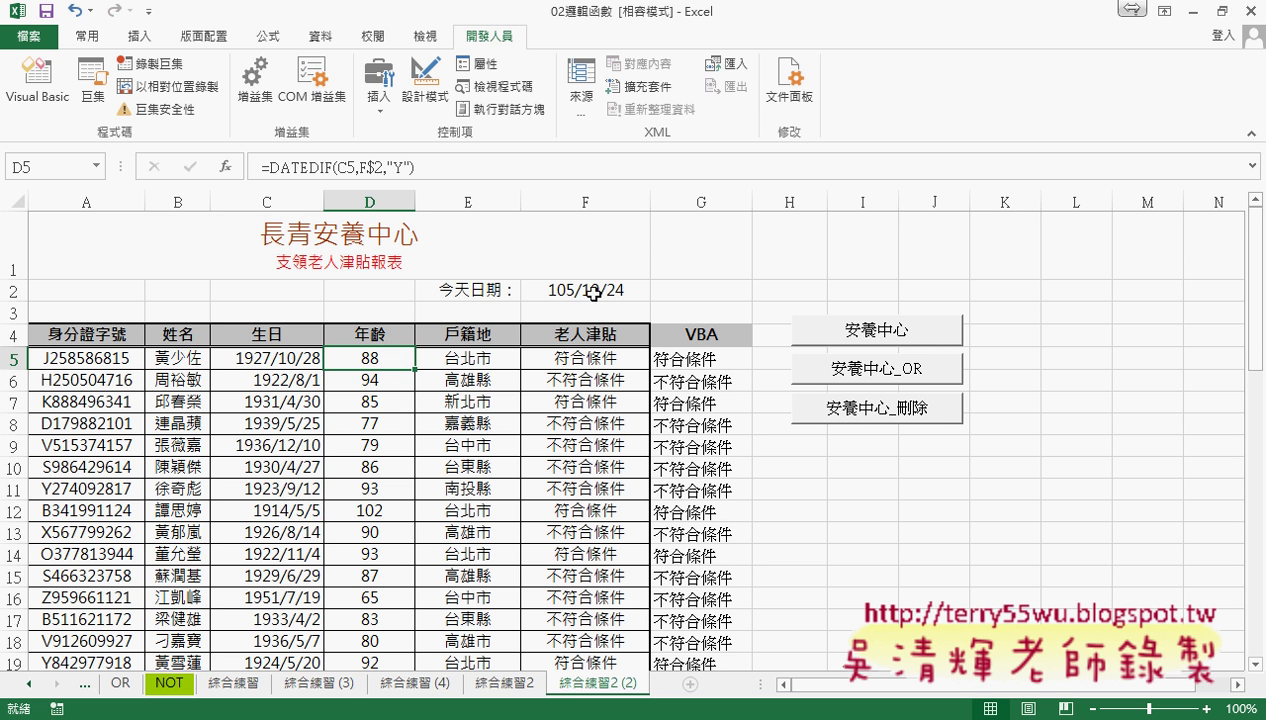
pyautogui.click(494, 196)
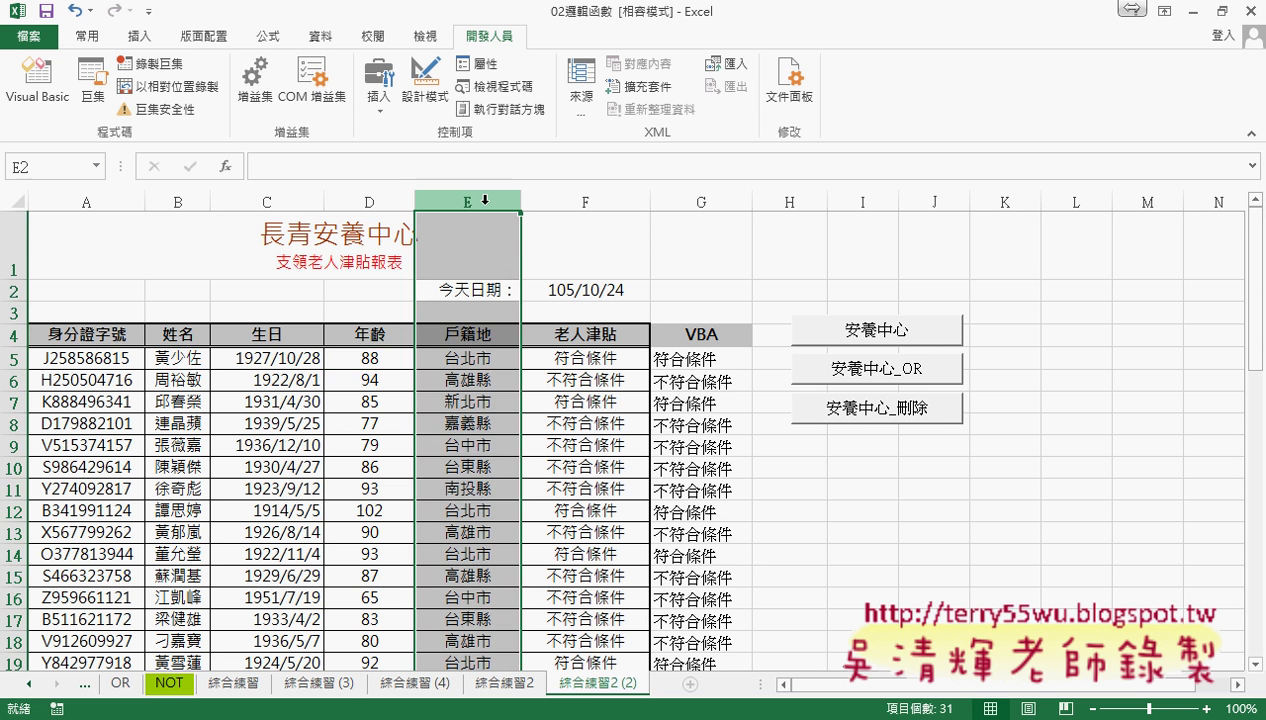
pyautogui.click(478, 360)
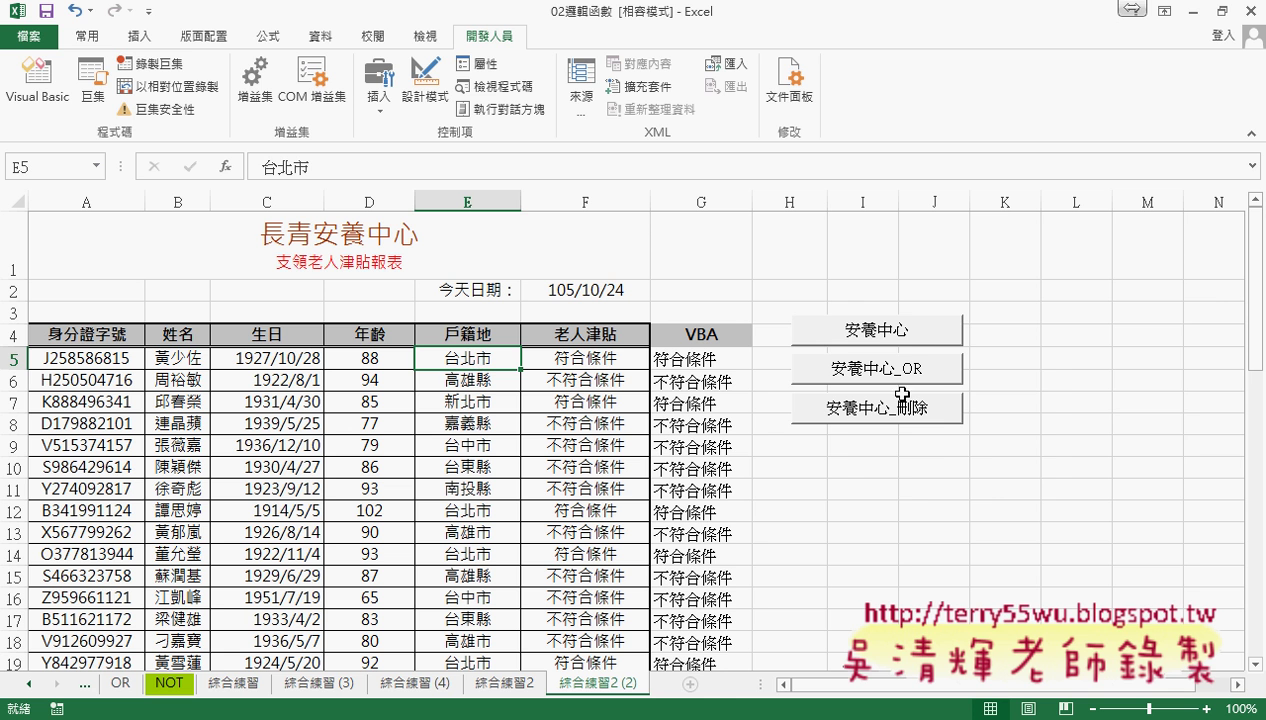
# Show the 安養中心 button's assigned macro code in the VBA editor using 指定巨集 > 編輯.
pyautogui.rightClick(903, 338)
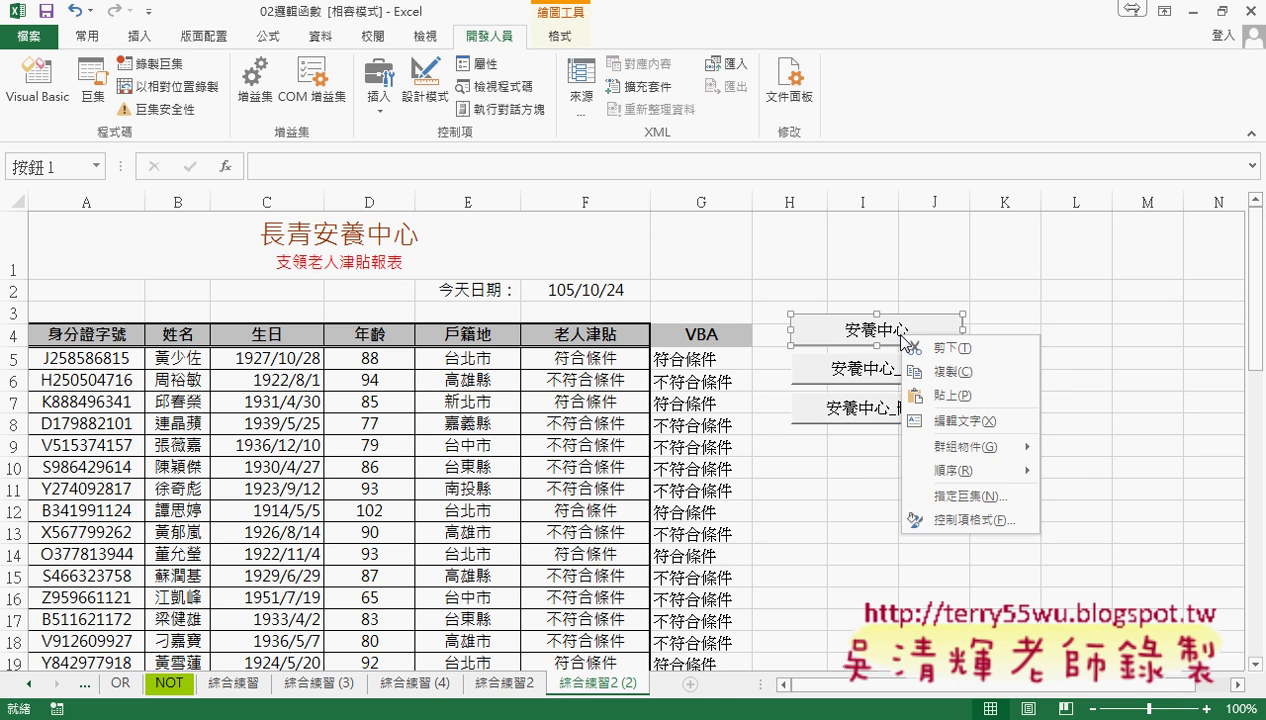
pyautogui.click(968, 496)
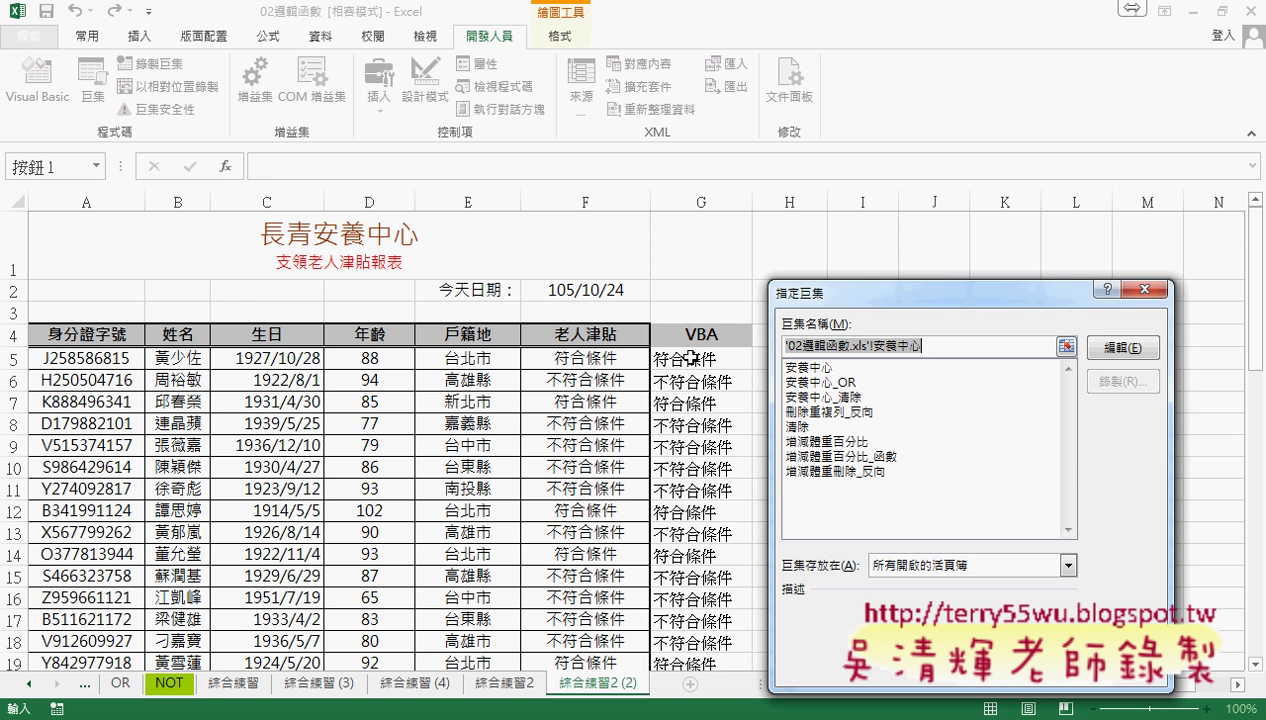
pyautogui.click(1038, 341)
pyautogui.click(1124, 348)
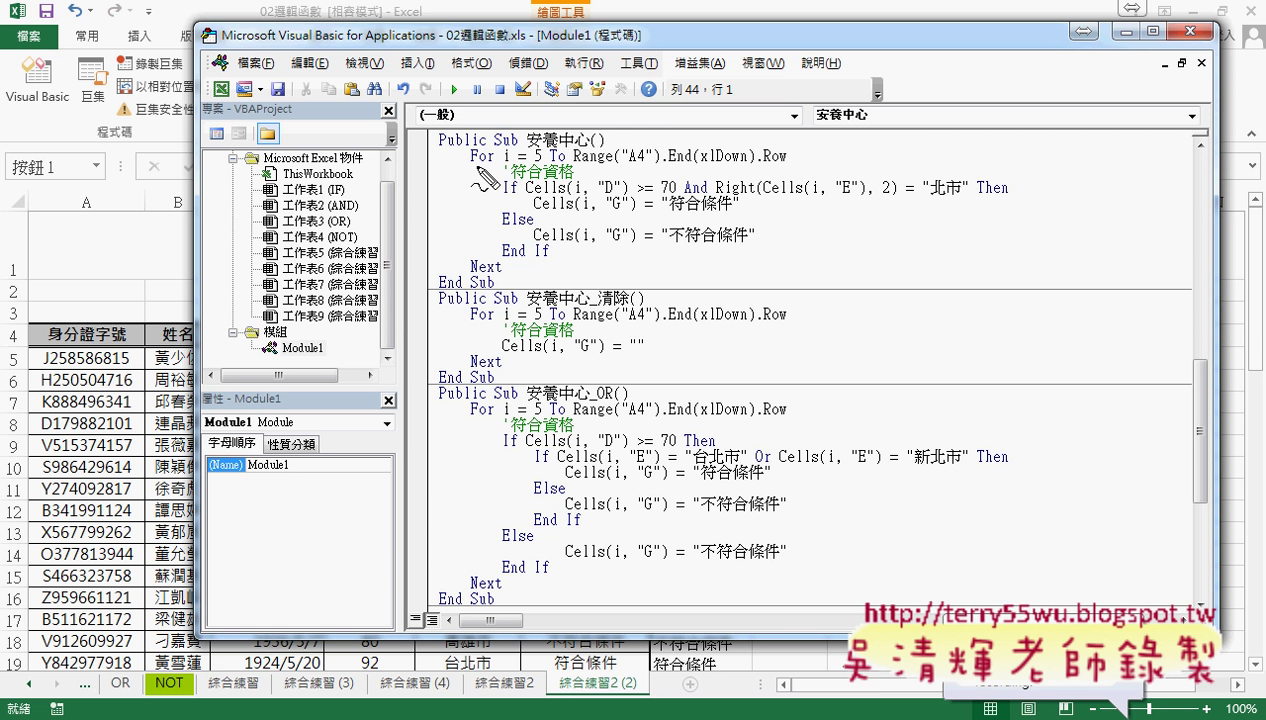
pyautogui.moveTo(470, 164); pyautogui.dragTo(543, 162)
pyautogui.moveTo(30, 345); pyautogui.dragTo(32, 350)
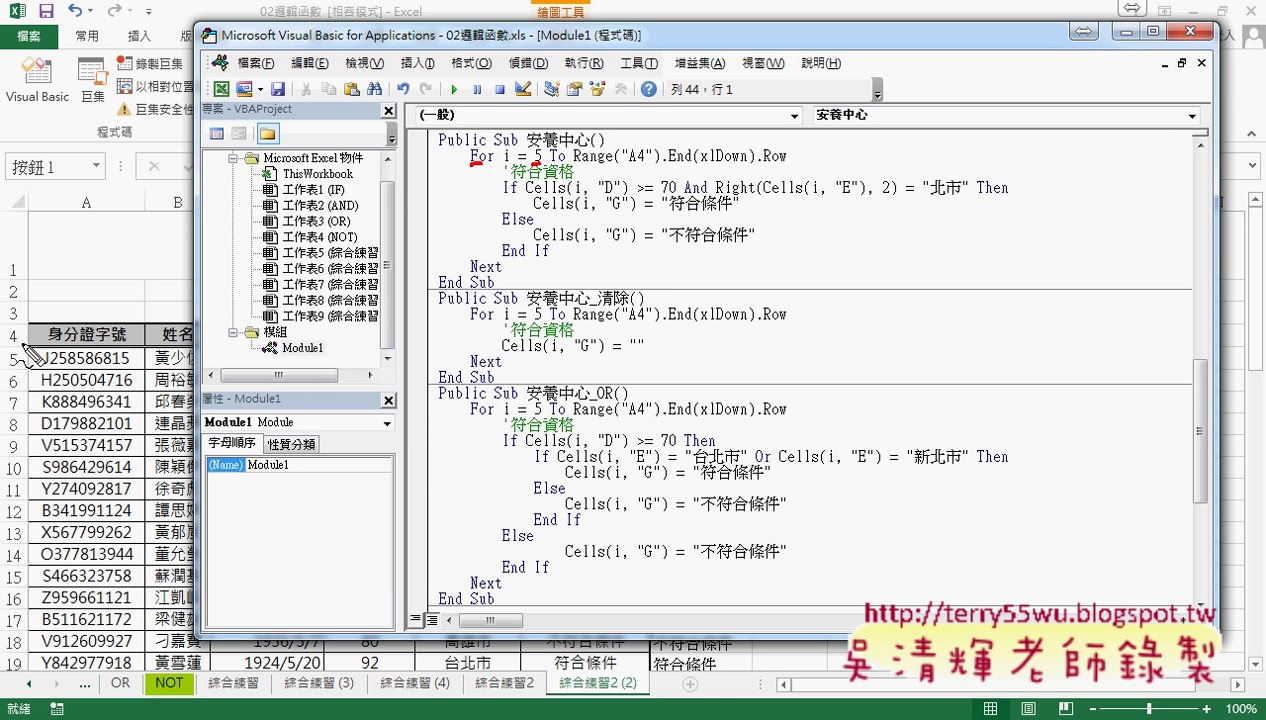
pyautogui.moveTo(560, 166); pyautogui.dragTo(765, 163)
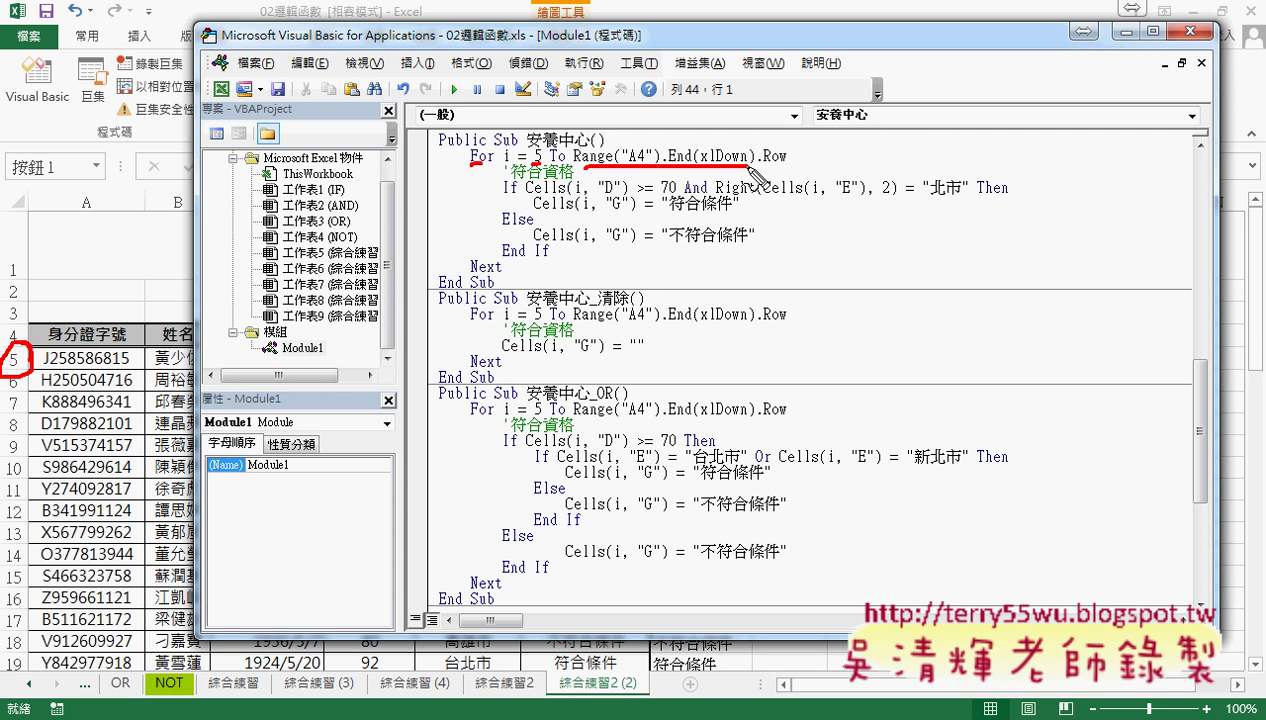
pyautogui.moveTo(468, 270); pyautogui.dragTo(502, 269)
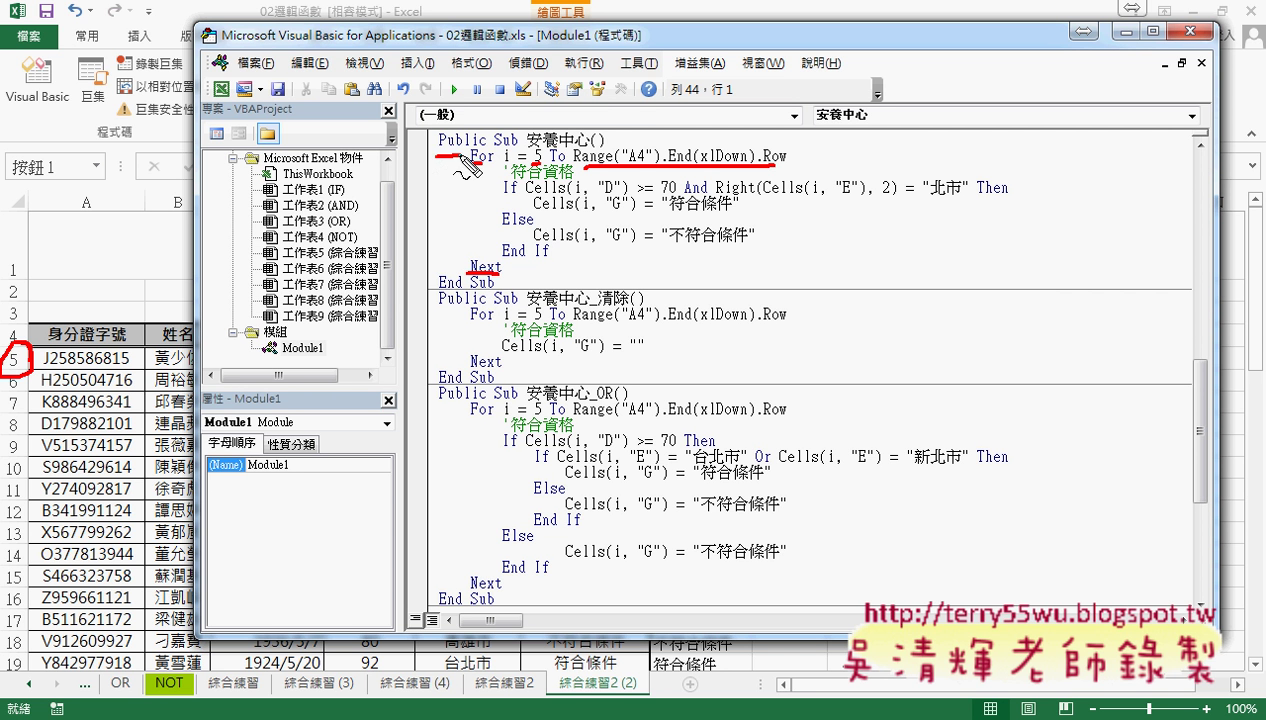
pyautogui.moveTo(437, 157); pyautogui.dragTo(460, 165)
pyautogui.press('Escape')
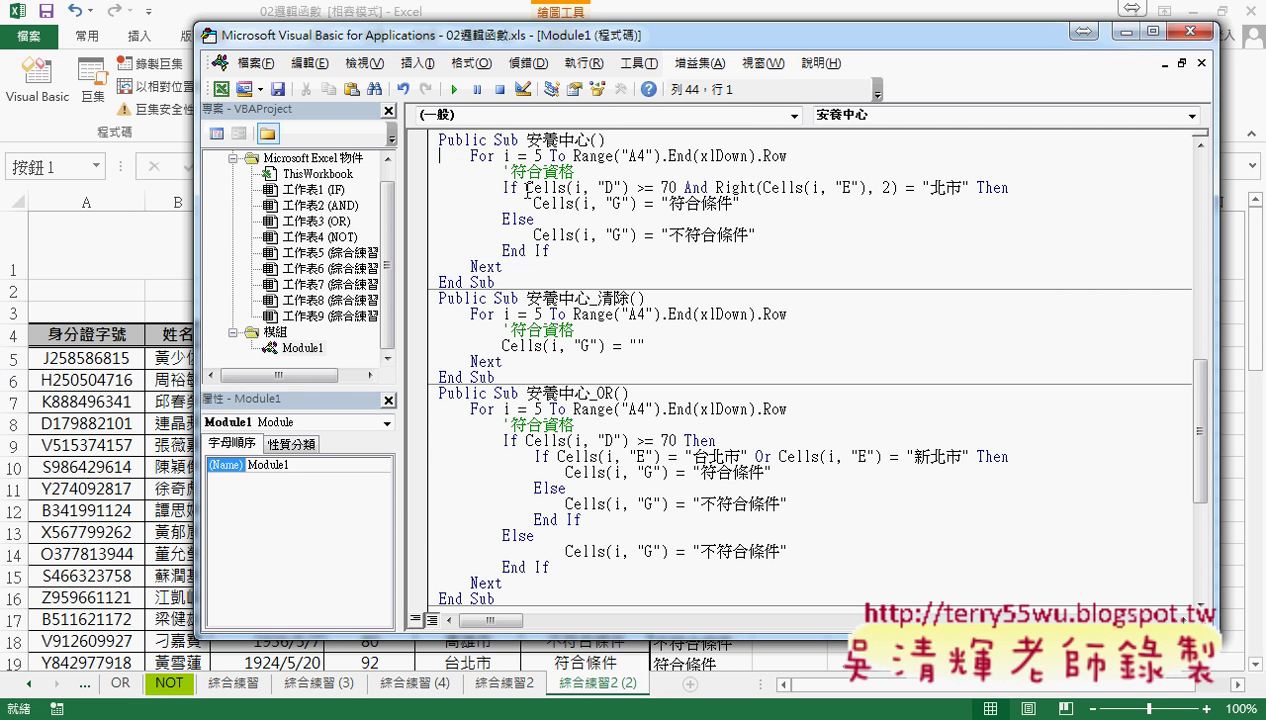
pyautogui.moveTo(526, 188); pyautogui.dragTo(677, 188)
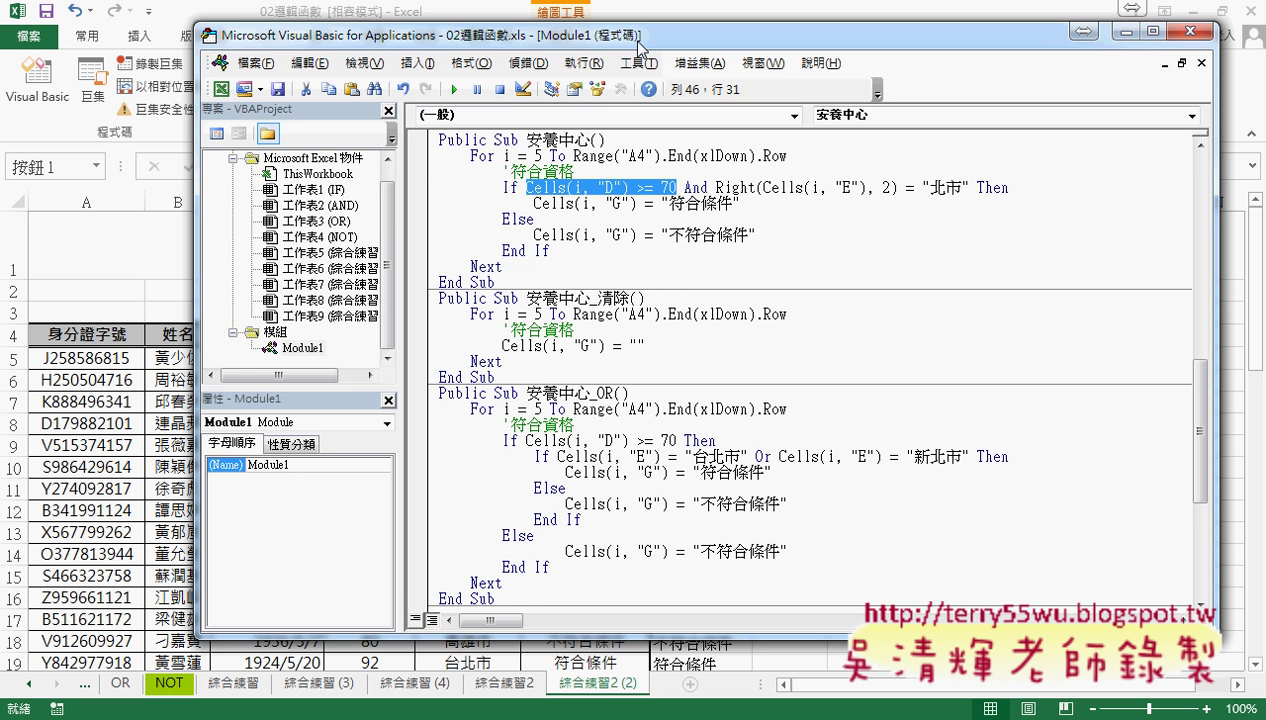
pyautogui.moveTo(638, 47); pyautogui.dragTo(865, 39)
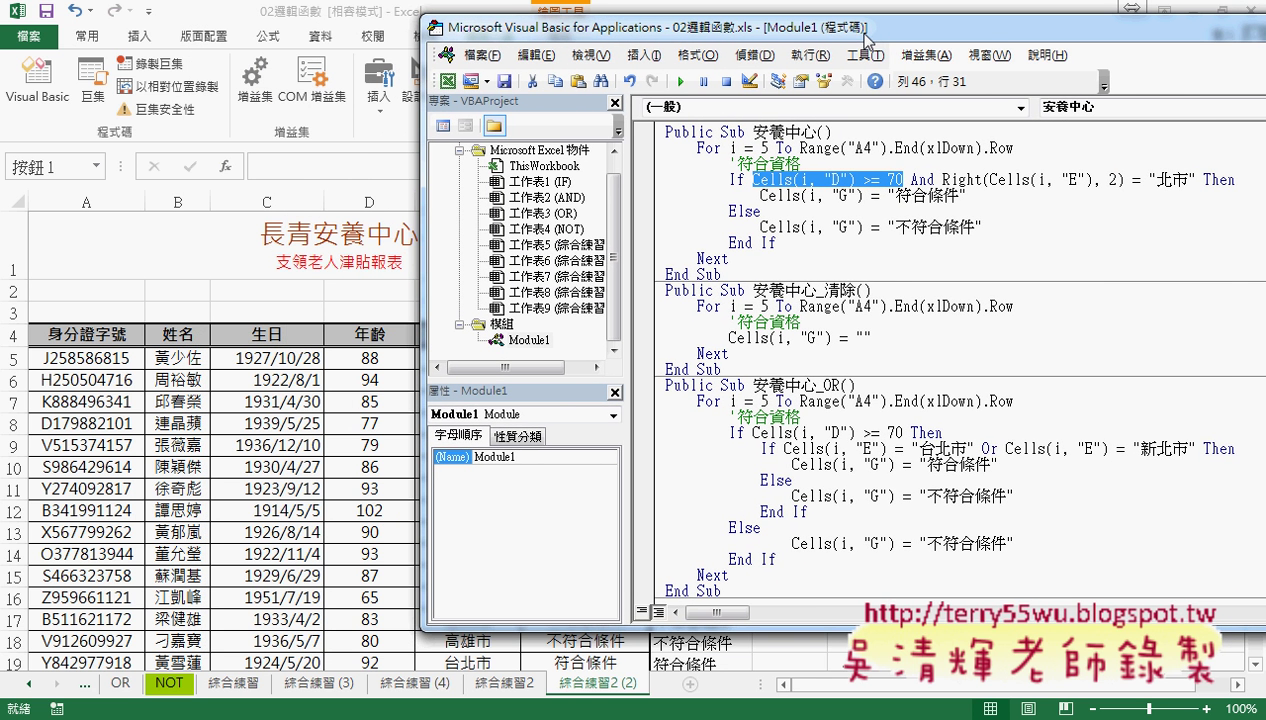
pyautogui.doubleClick(915, 180)
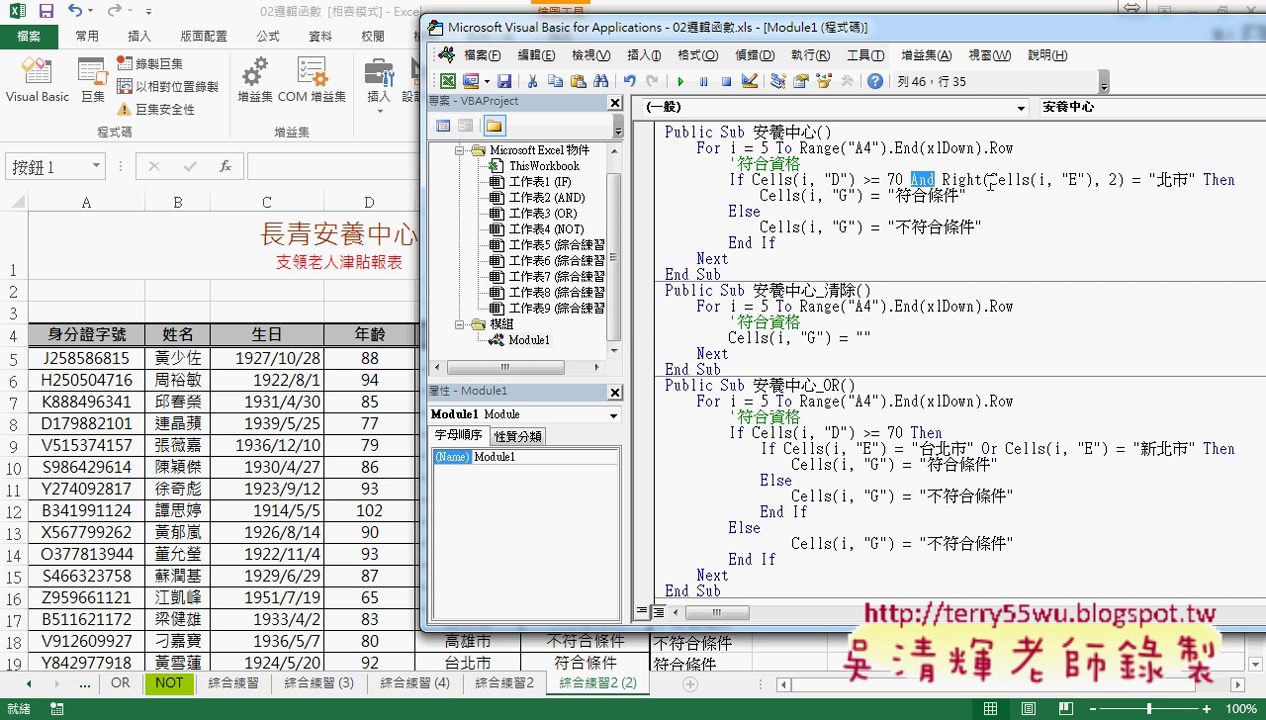
pyautogui.click(943, 180)
pyautogui.click(1008, 180)
pyautogui.moveTo(991, 180); pyautogui.dragTo(1089, 180)
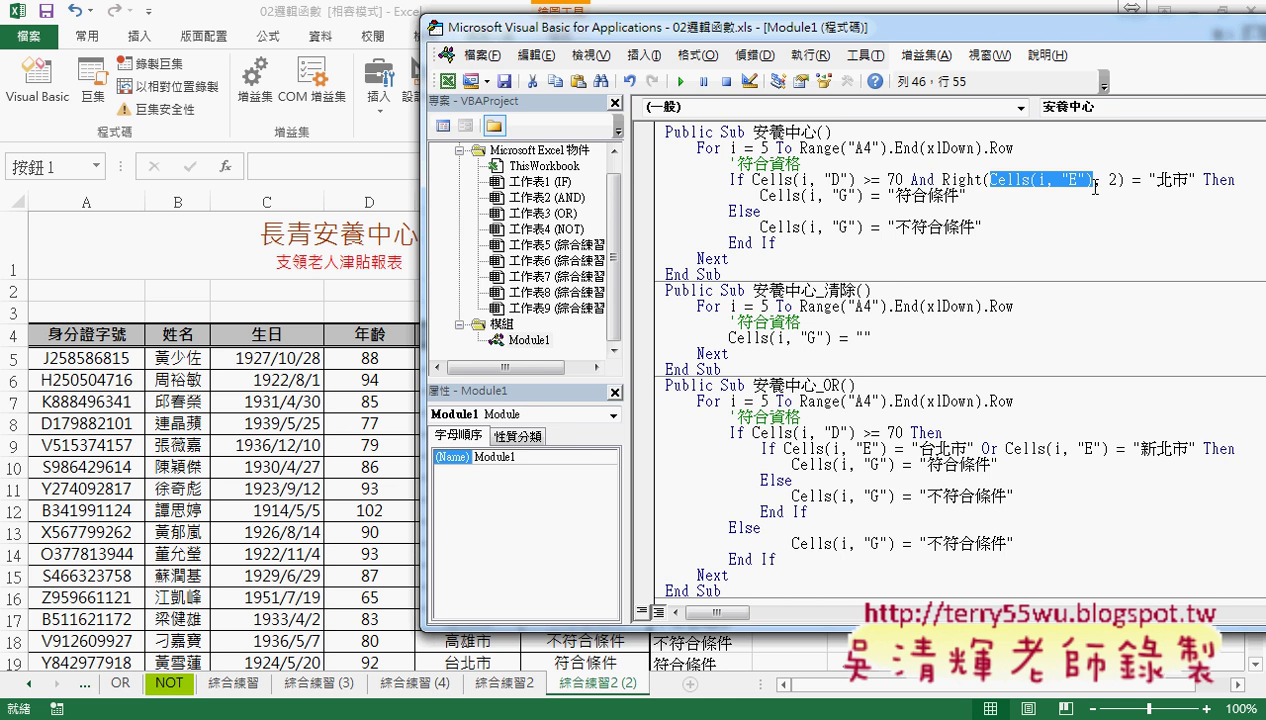
pyautogui.moveTo(871, 42); pyautogui.dragTo(977, 47)
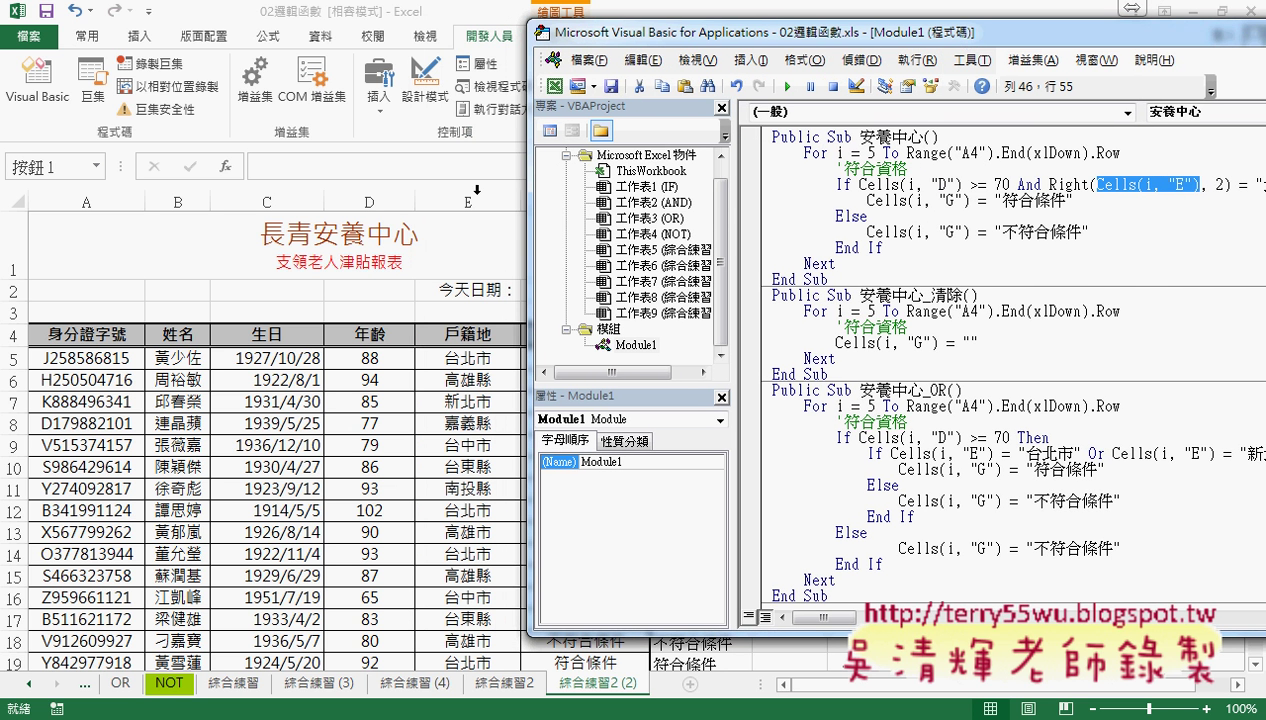
pyautogui.moveTo(1082, 44); pyautogui.dragTo(893, 44)
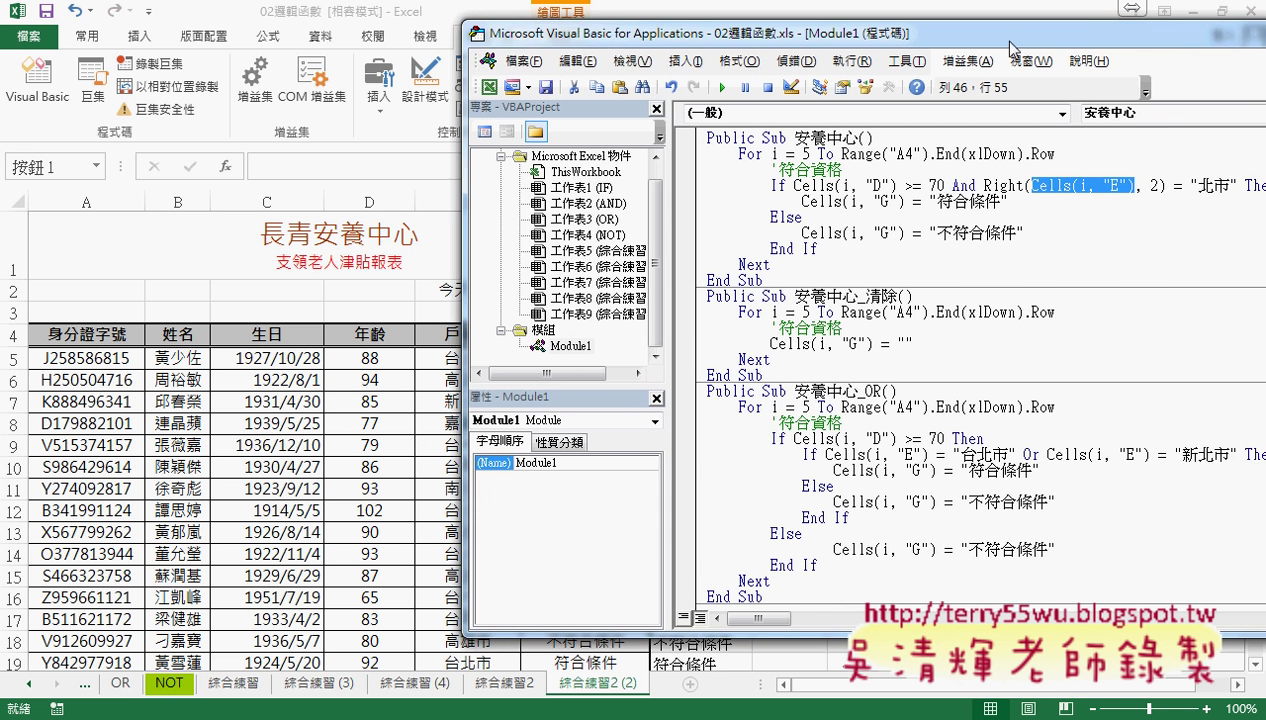
pyautogui.moveTo(1117, 185); pyautogui.dragTo(909, 188)
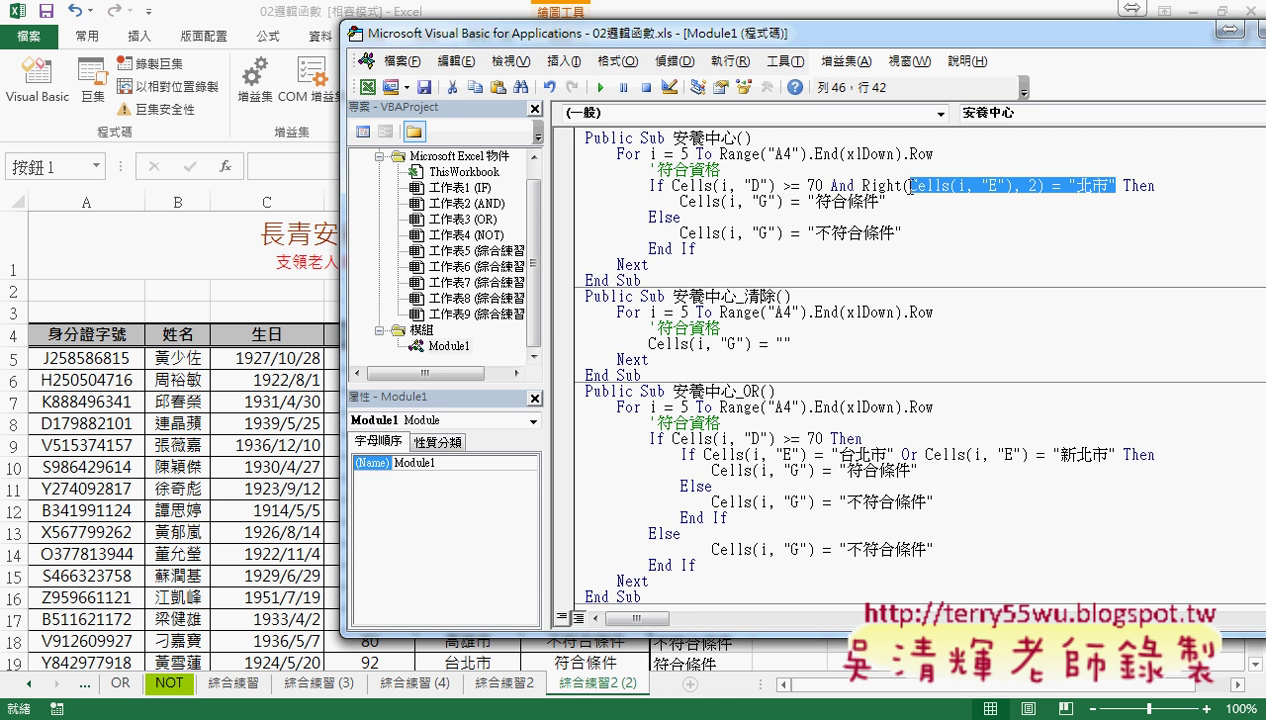
pyautogui.click(1144, 190)
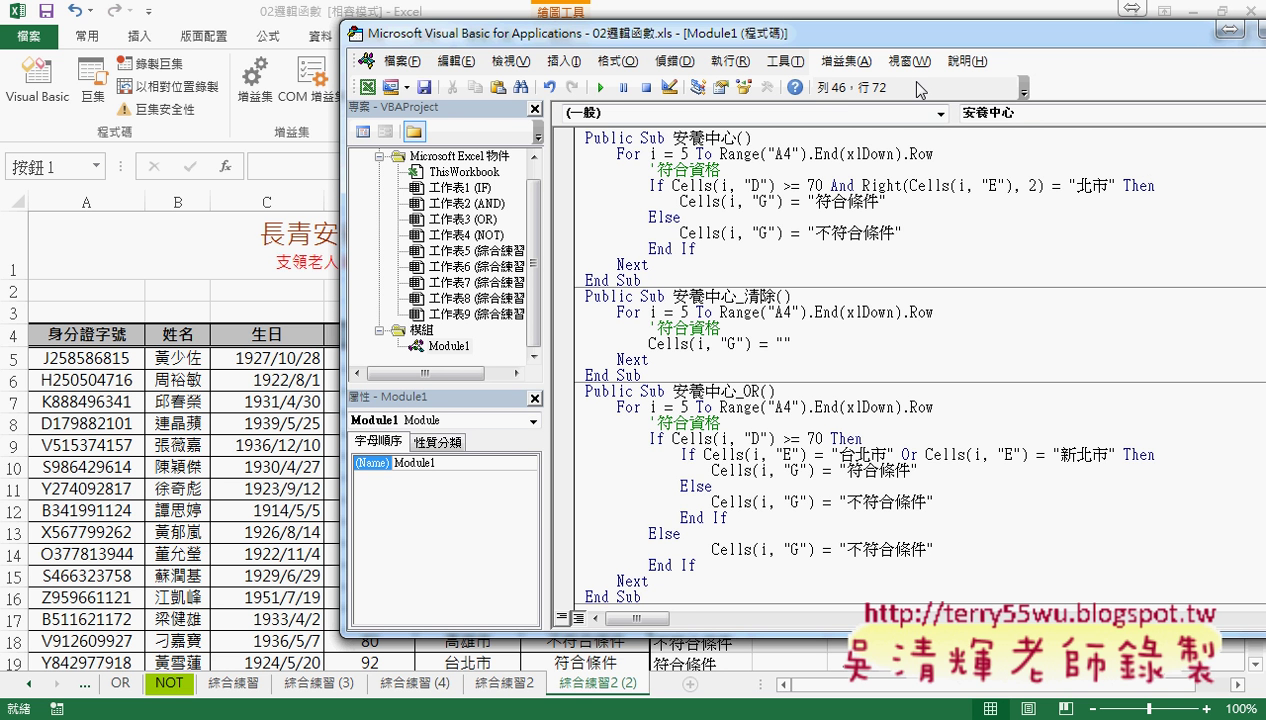
pyautogui.moveTo(780, 205); pyautogui.dragTo(686, 203)
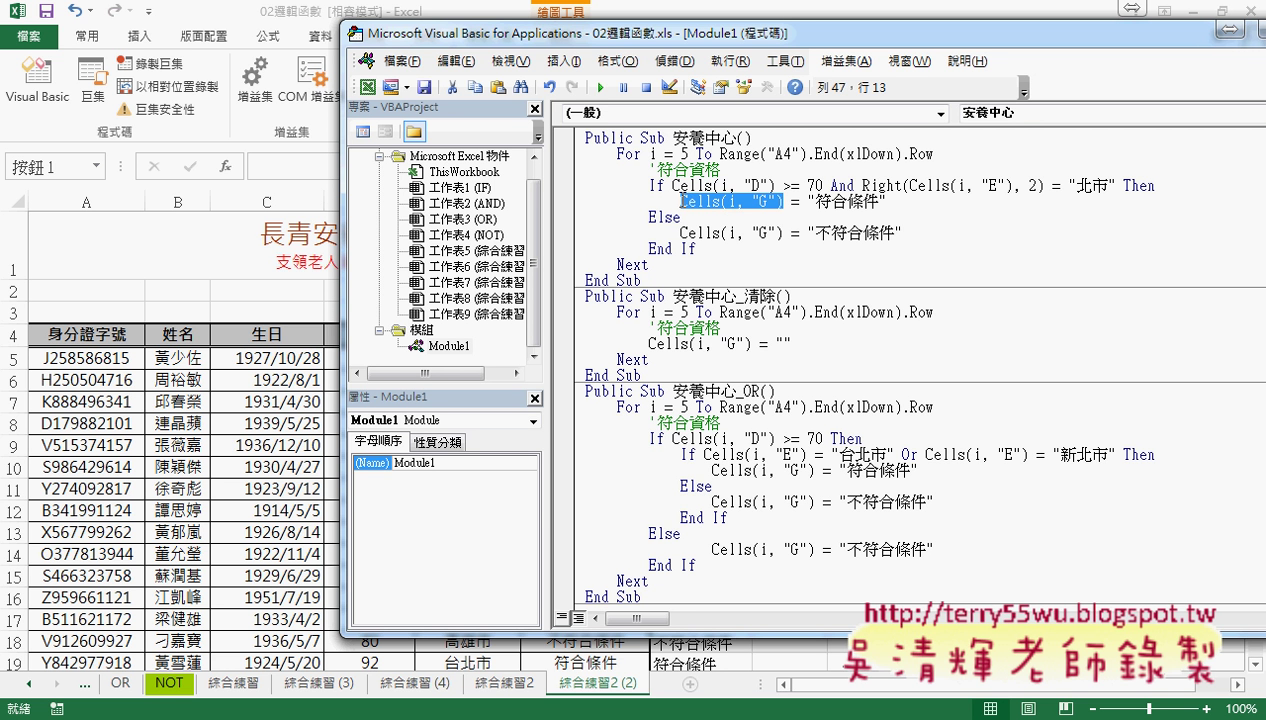
pyautogui.moveTo(808, 201); pyautogui.dragTo(886, 203)
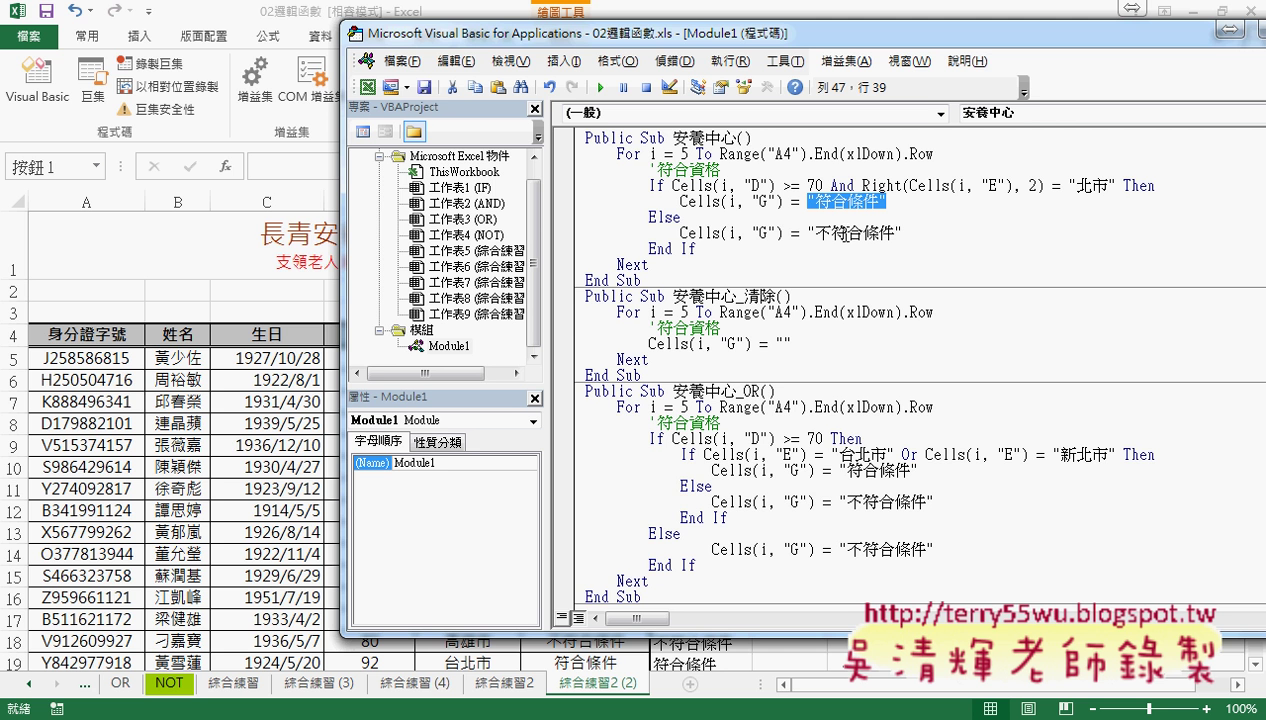
pyautogui.moveTo(858, 43); pyautogui.dragTo(580, 55)
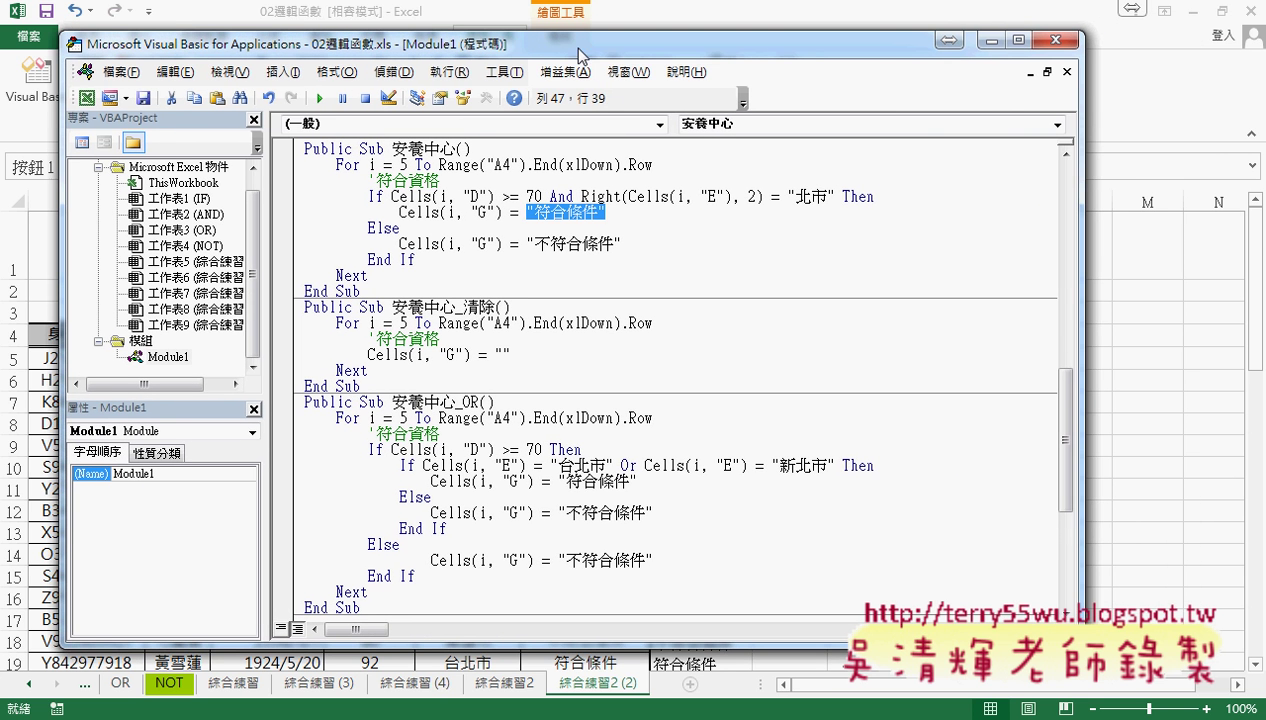
# Narrow the VBA editor and run 安養中心_清除 to empty column G.
pyautogui.moveTo(1083, 290); pyautogui.dragTo(595, 275)
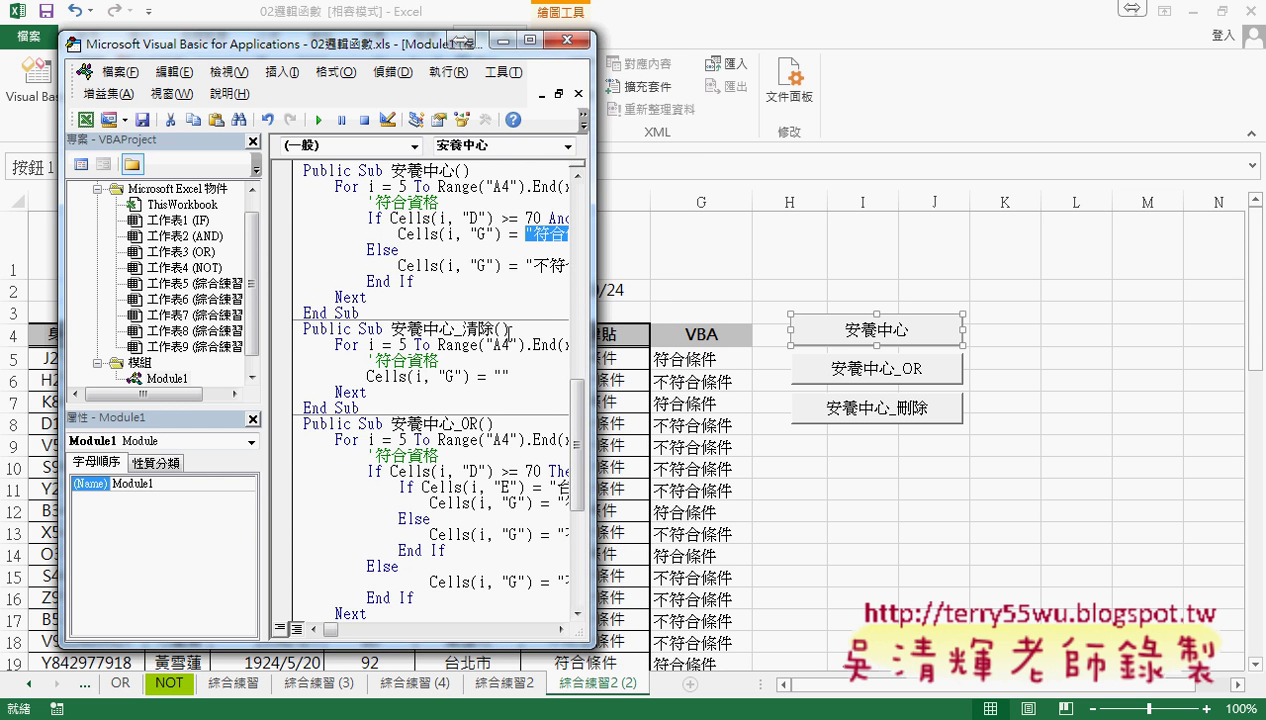
pyautogui.scroll(1, 500, 332)
pyautogui.scroll(2, 495, 332)
pyautogui.scroll(-1, 495, 332)
pyautogui.scroll(-3, 495, 332)
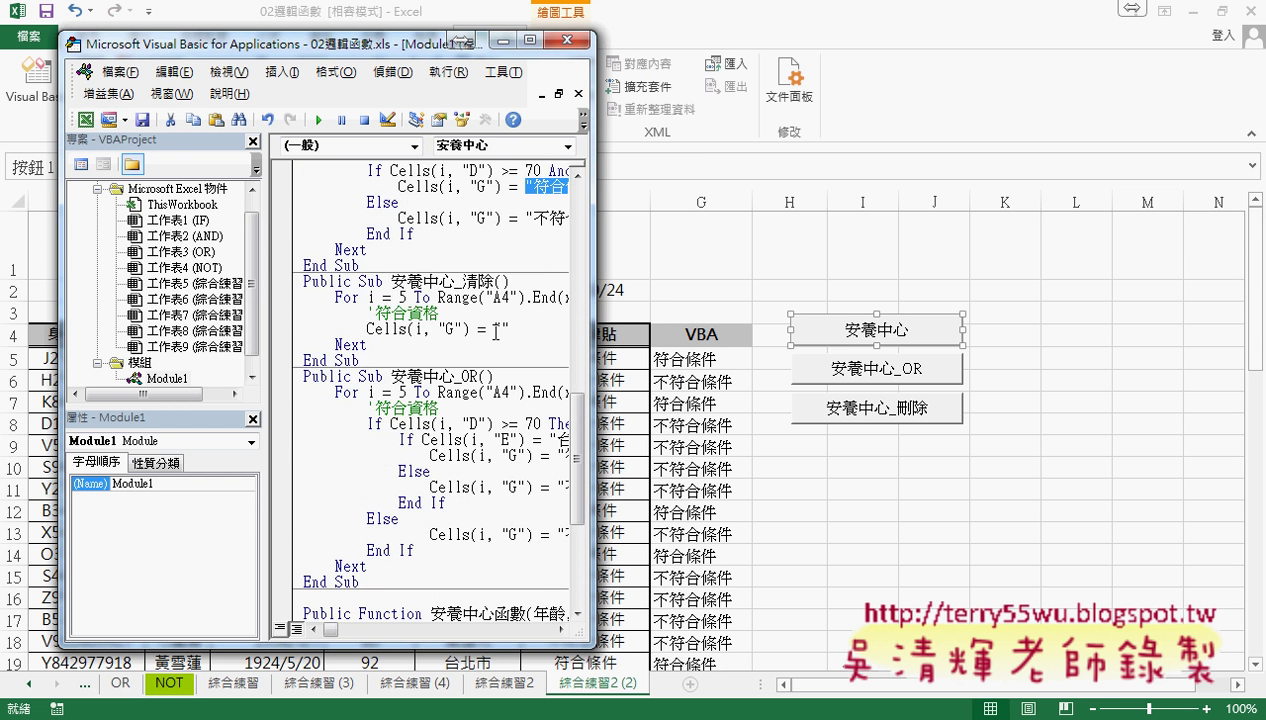
pyautogui.scroll(-3, 495, 332)
pyautogui.scroll(-2, 495, 332)
pyautogui.scroll(4, 495, 332)
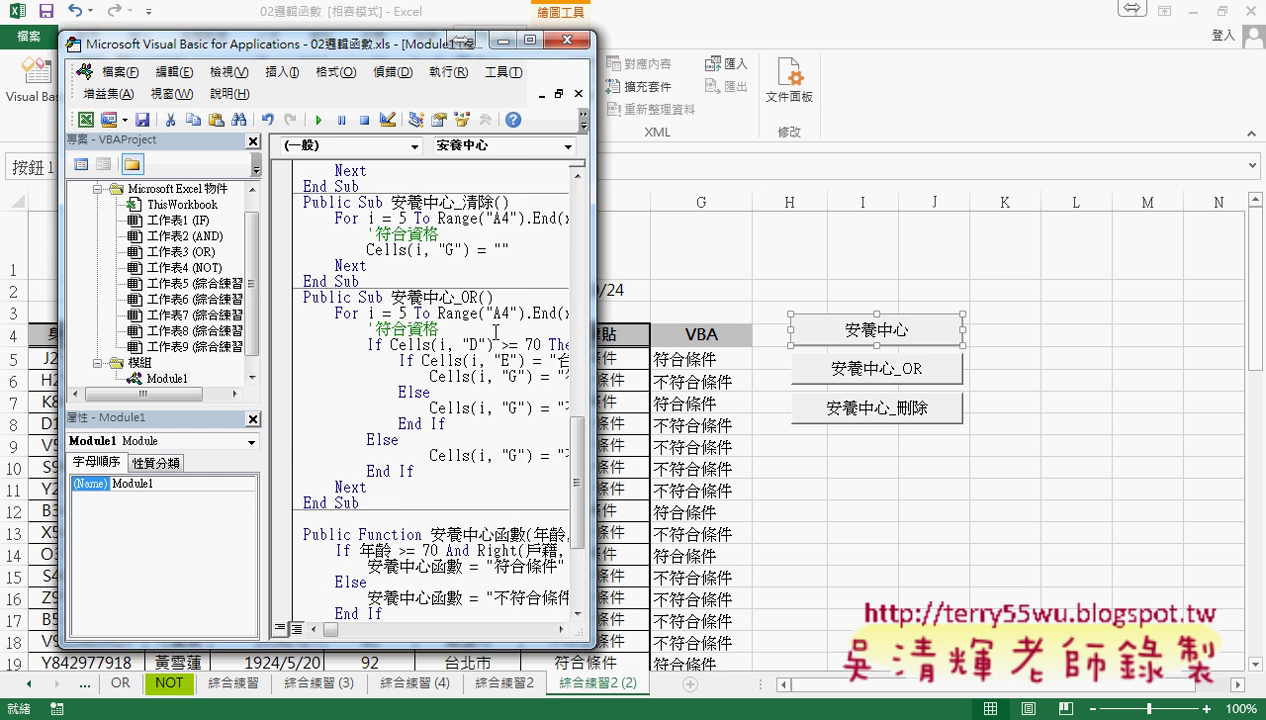
pyautogui.scroll(1, 495, 332)
pyautogui.click(490, 321)
pyautogui.click(324, 122)
# Rerun 安養中心 to refill column G with 符合條件 / 不符合條件.
pyautogui.scroll(1, 413, 269)
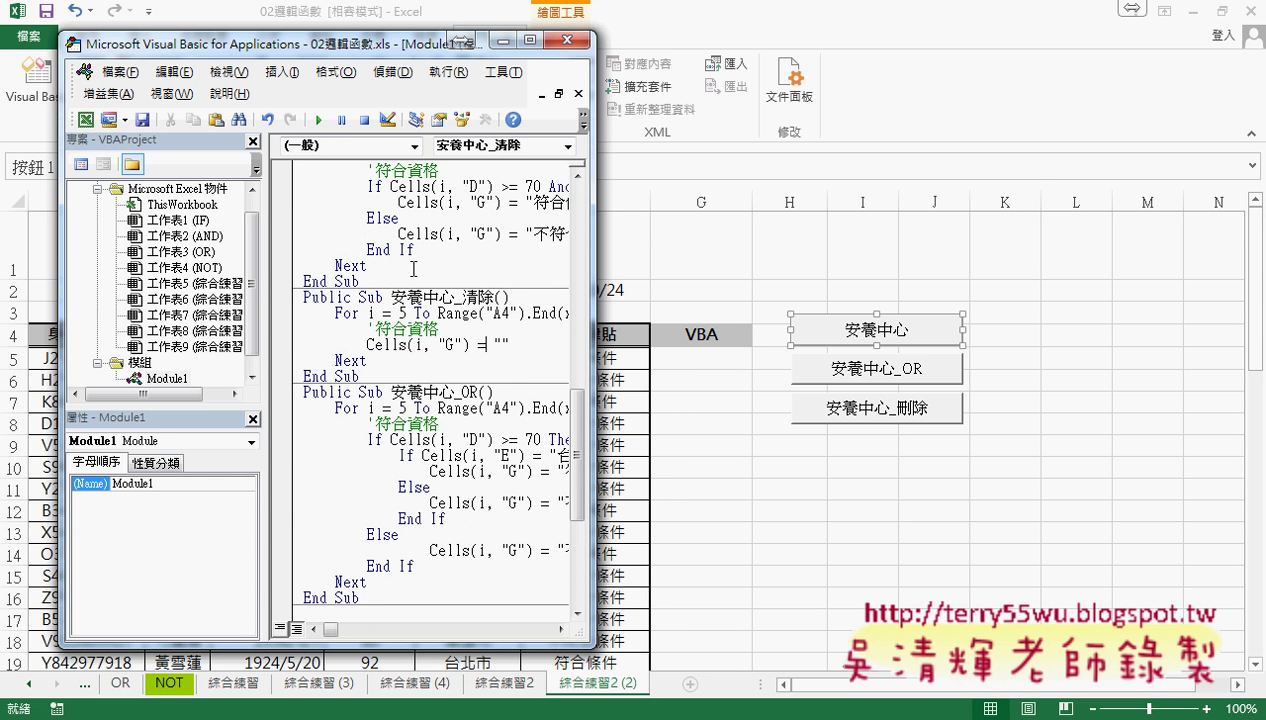
pyautogui.click(425, 242)
pyautogui.click(319, 120)
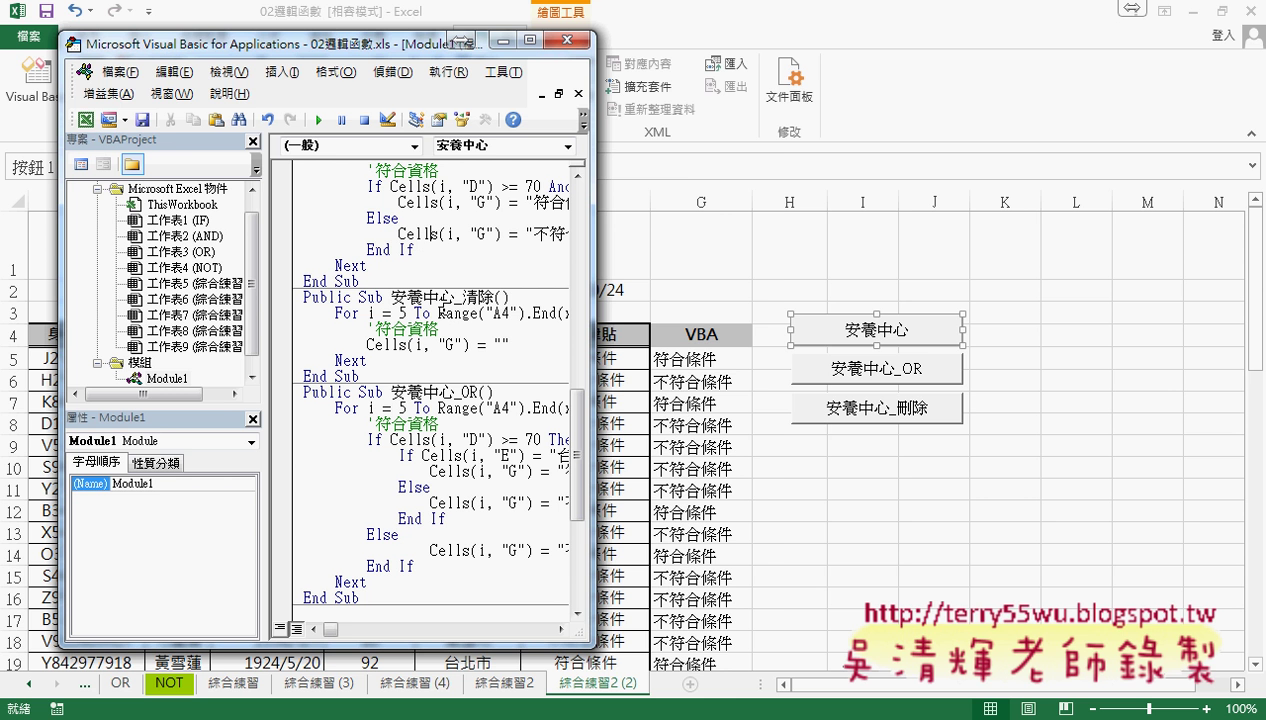
pyautogui.moveTo(591, 310); pyautogui.dragTo(776, 310)
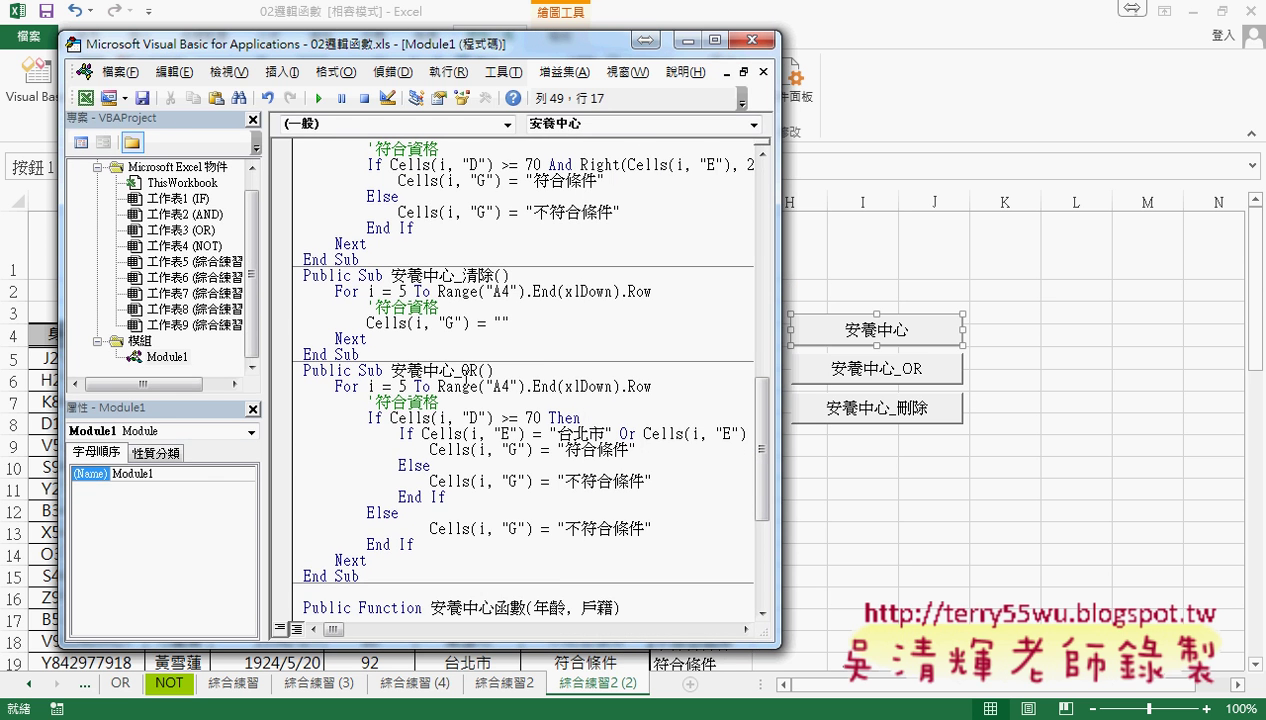
pyautogui.moveTo(461, 370); pyautogui.dragTo(479, 370)
pyautogui.scroll(1, 501, 370)
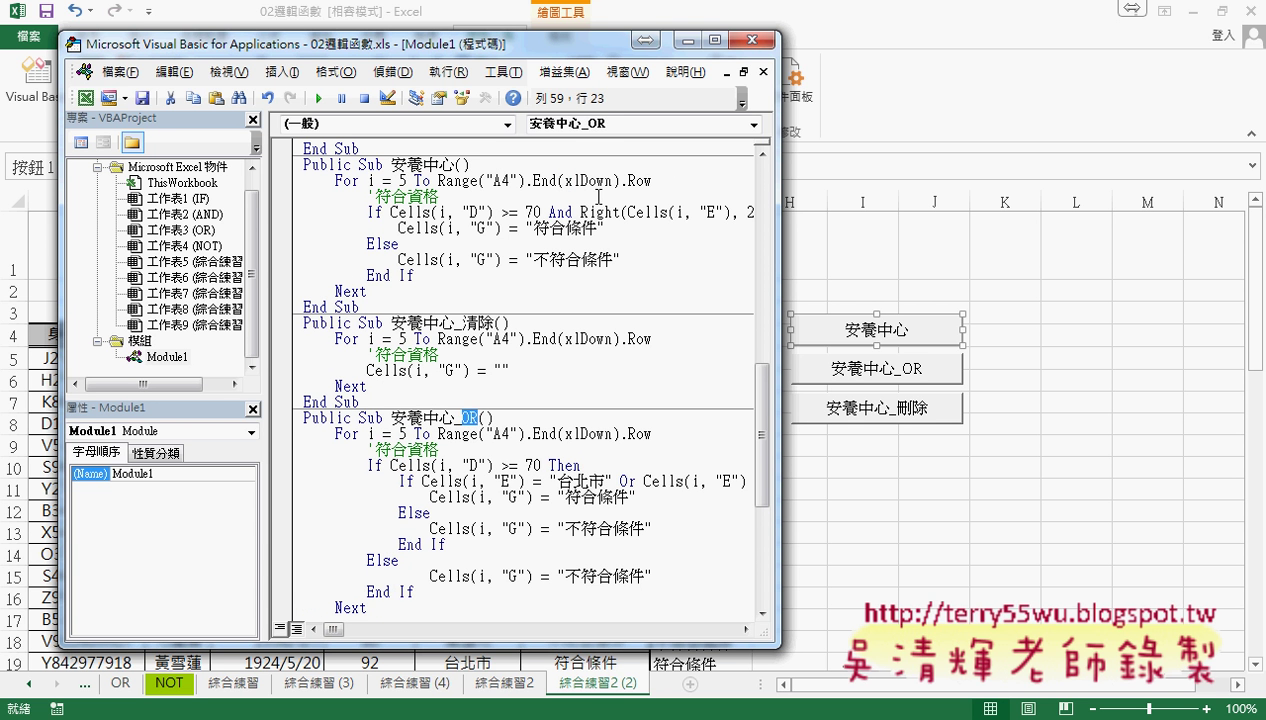
pyautogui.moveTo(581, 212); pyautogui.dragTo(619, 214)
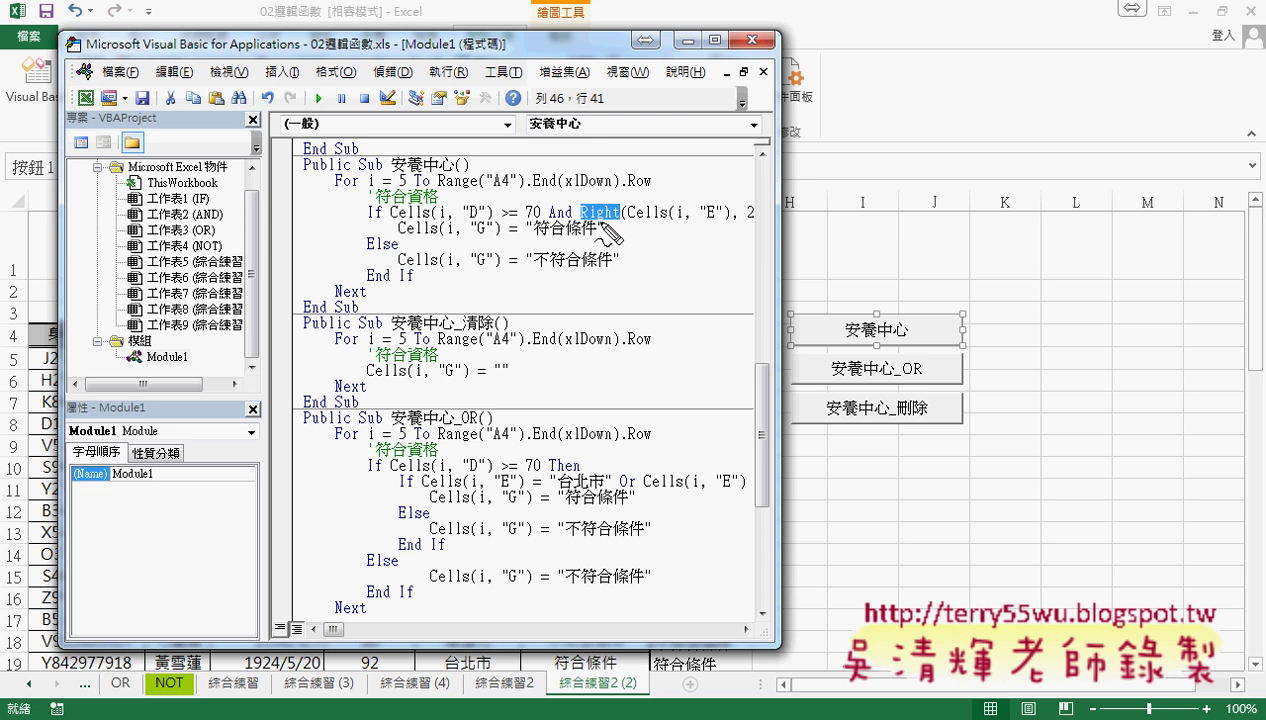
pyautogui.moveTo(583, 222); pyautogui.dragTo(621, 212)
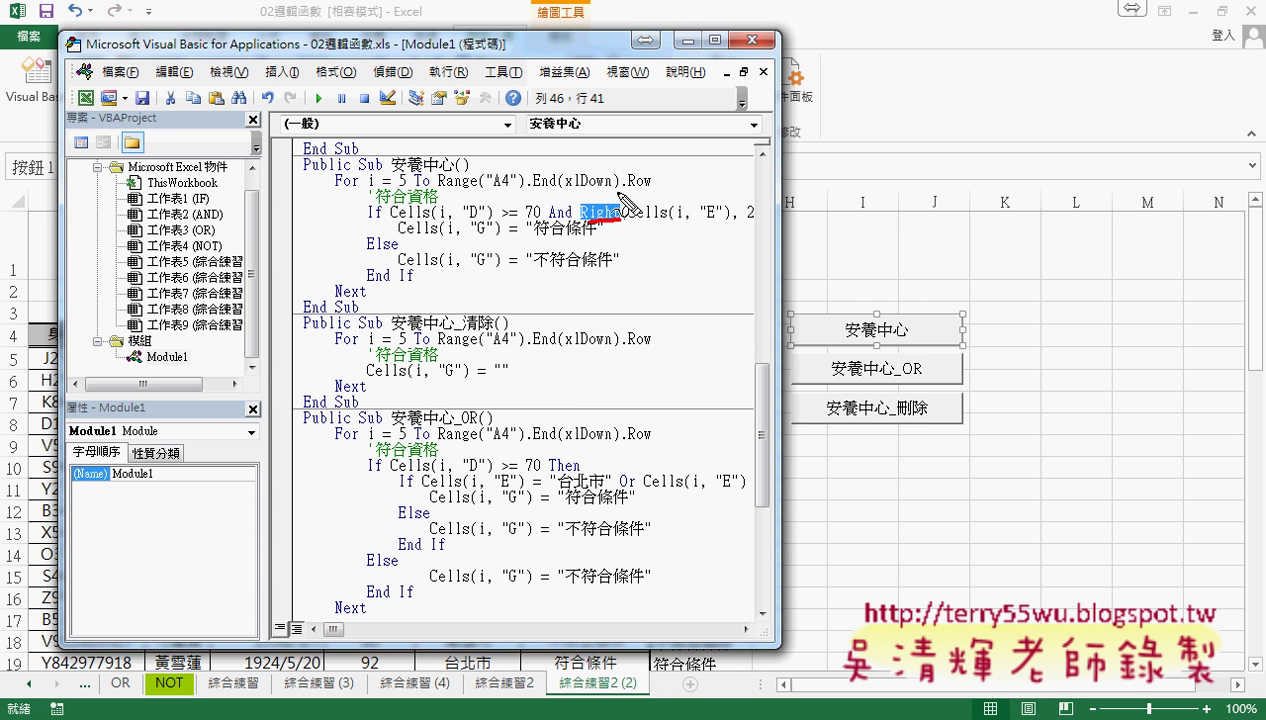
pyautogui.moveTo(617, 492); pyautogui.dragTo(632, 491)
pyautogui.press('Escape')
pyautogui.moveTo(779, 647); pyautogui.dragTo(889, 692)
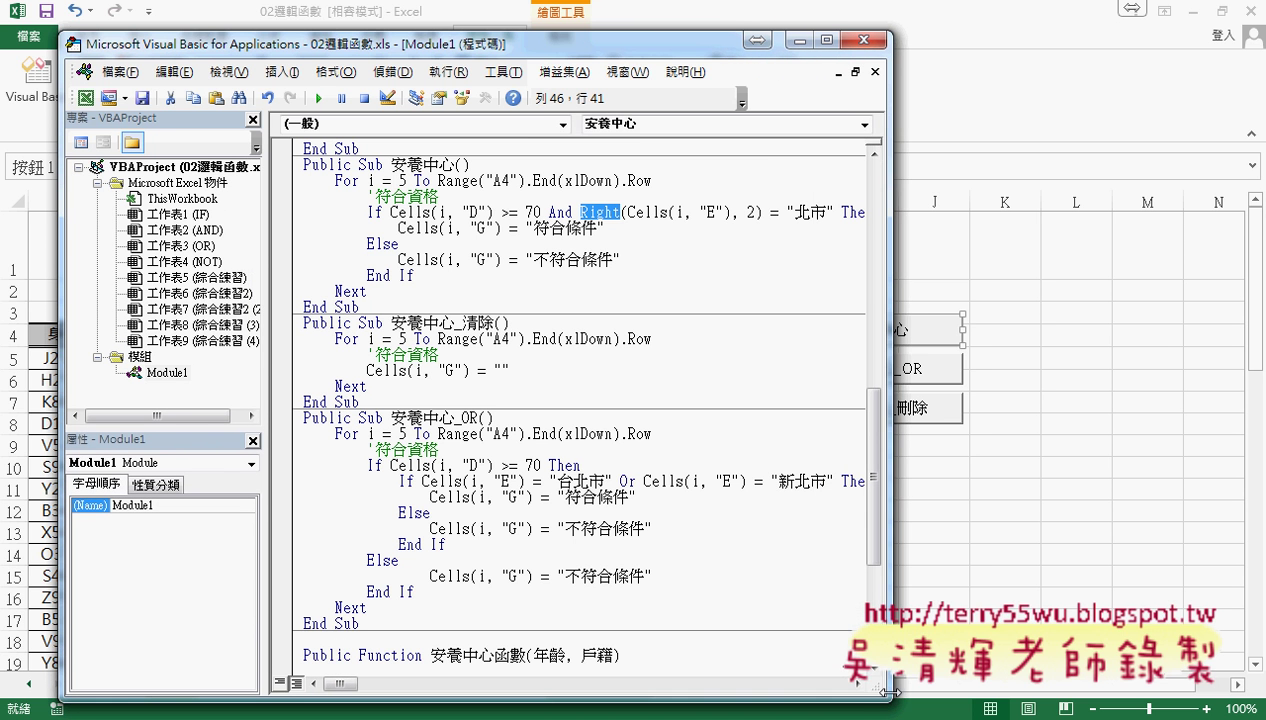
pyautogui.moveTo(892, 498); pyautogui.dragTo(970, 498)
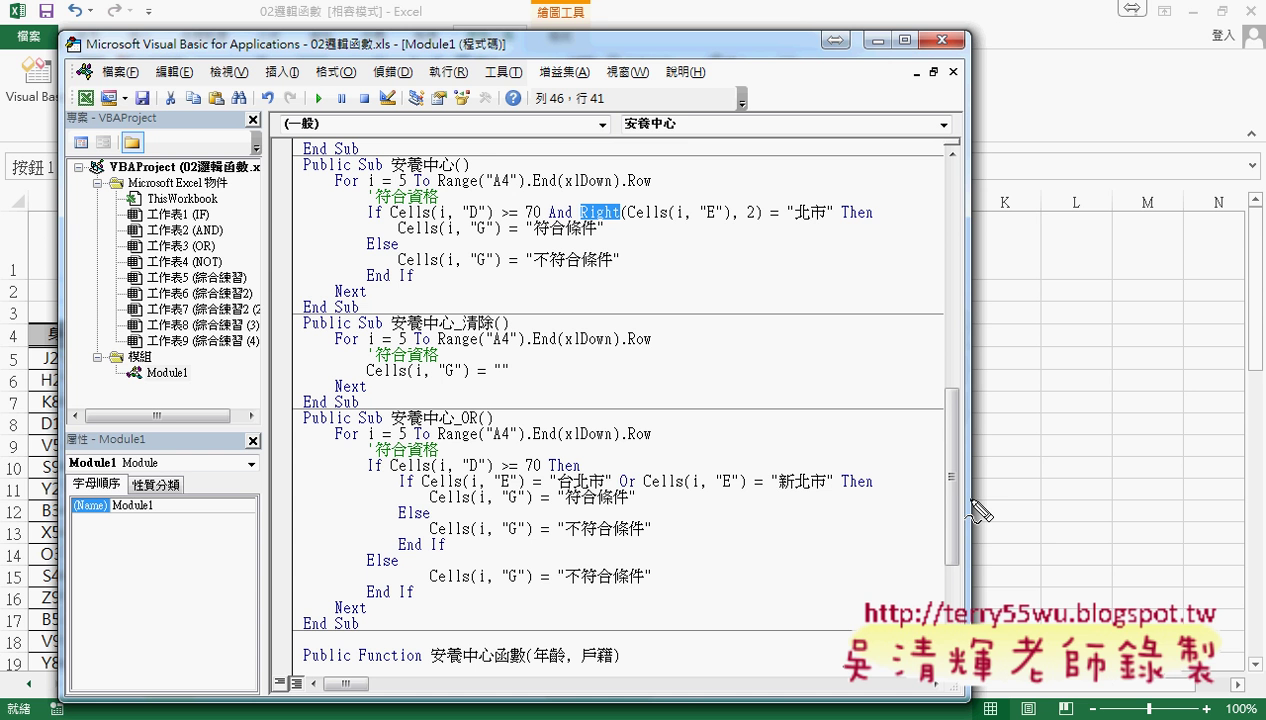
pyautogui.moveTo(366, 474); pyautogui.dragTo(546, 475)
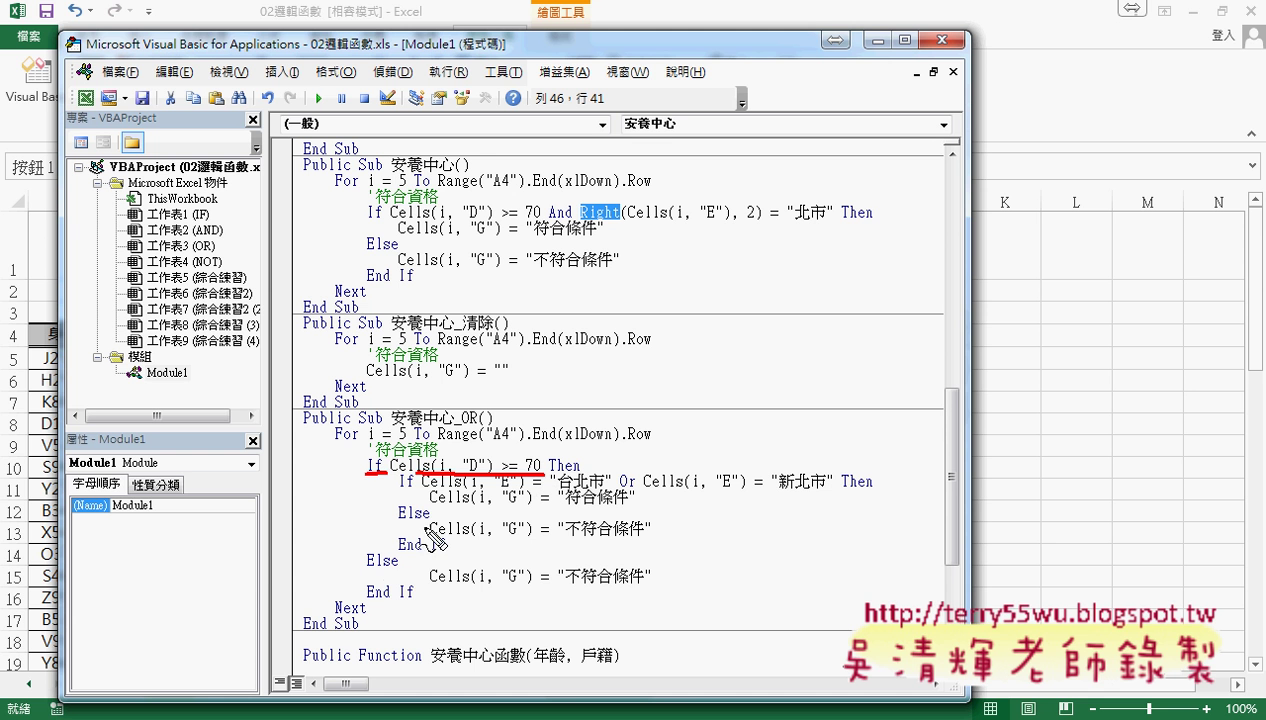
pyautogui.moveTo(368, 566)
pyautogui.mouseDown()
pyautogui.moveTo(402, 566)
pyautogui.moveTo(413, 601)
pyautogui.mouseUp()
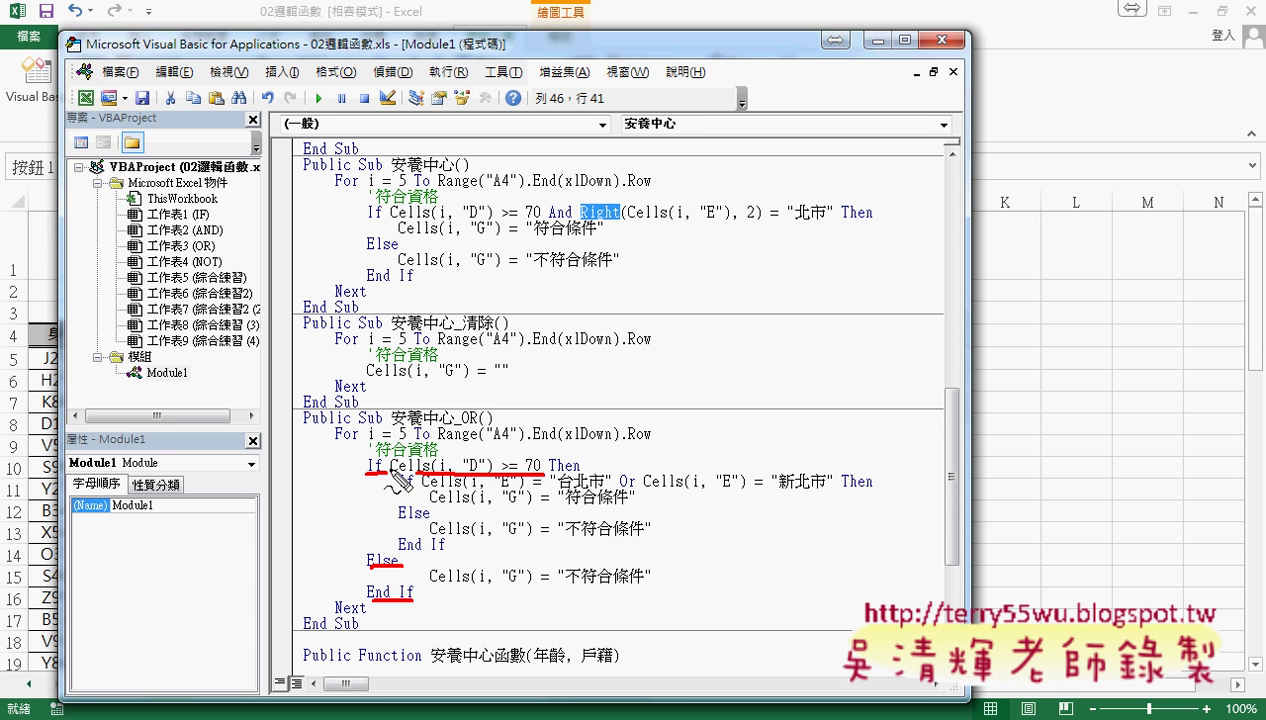
pyautogui.moveTo(400, 489); pyautogui.dragTo(412, 490)
pyautogui.moveTo(554, 490); pyautogui.dragTo(637, 489)
pyautogui.moveTo(797, 486); pyautogui.dragTo(832, 486)
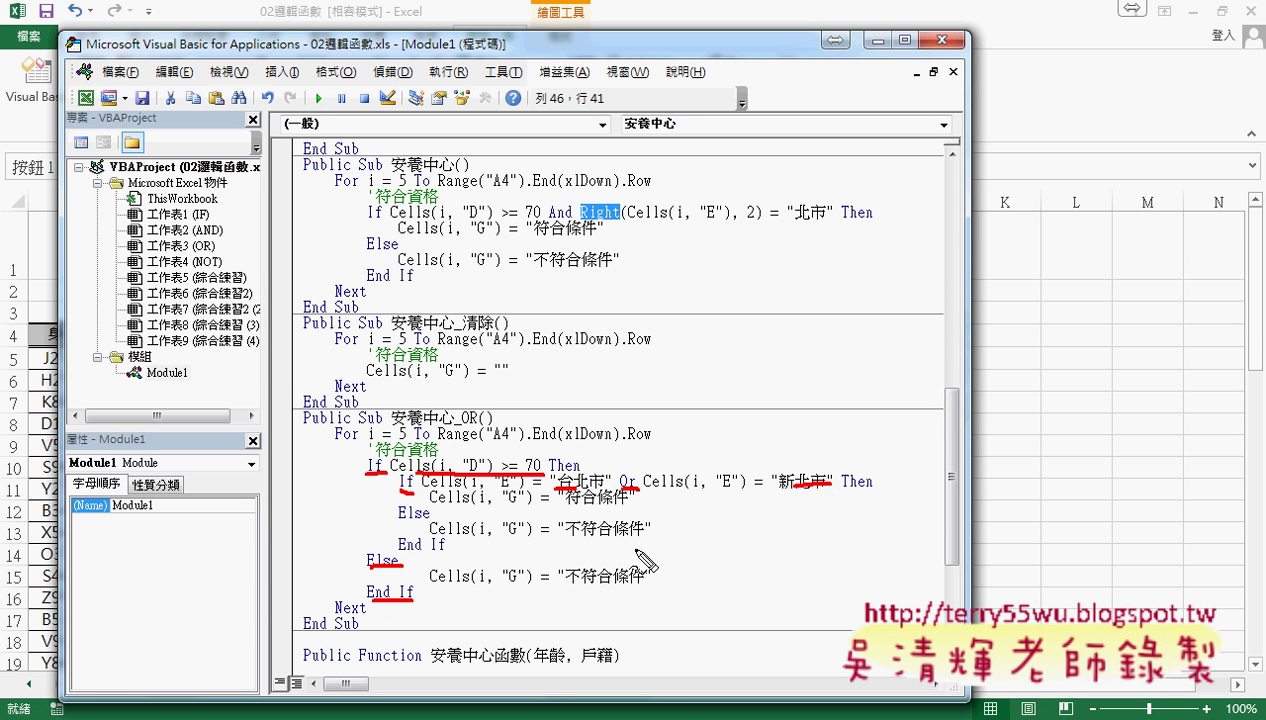
pyautogui.moveTo(385, 489); pyautogui.dragTo(412, 490)
pyautogui.moveTo(568, 504)
pyautogui.mouseDown()
pyautogui.moveTo(622, 505)
pyautogui.moveTo(627, 535)
pyautogui.mouseUp()
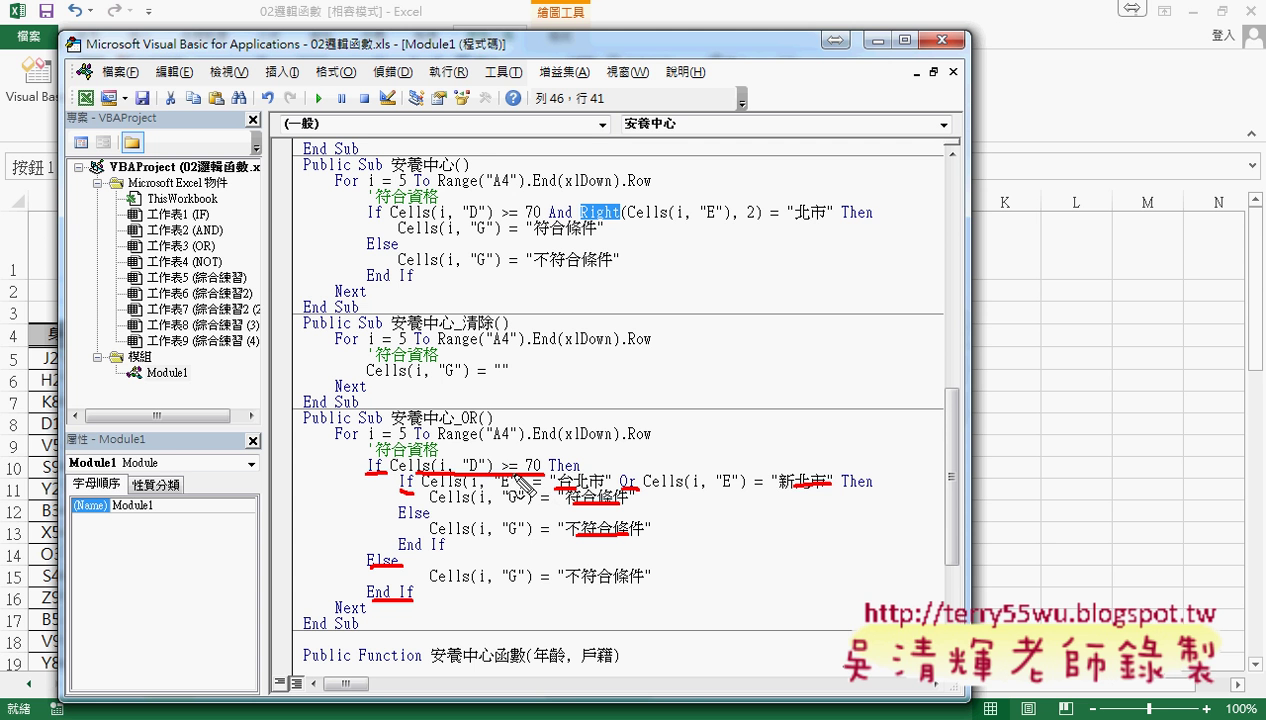
pyautogui.moveTo(497, 474); pyautogui.dragTo(541, 472)
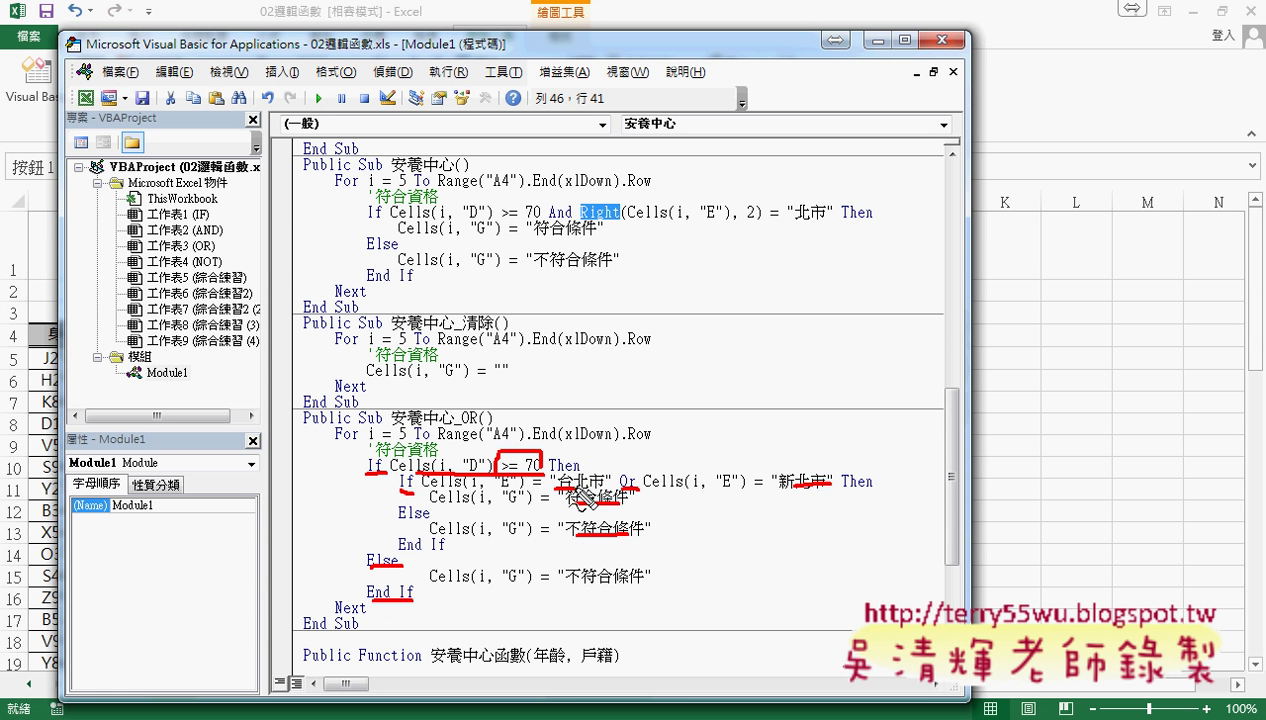
pyautogui.moveTo(607, 497); pyautogui.dragTo(637, 497)
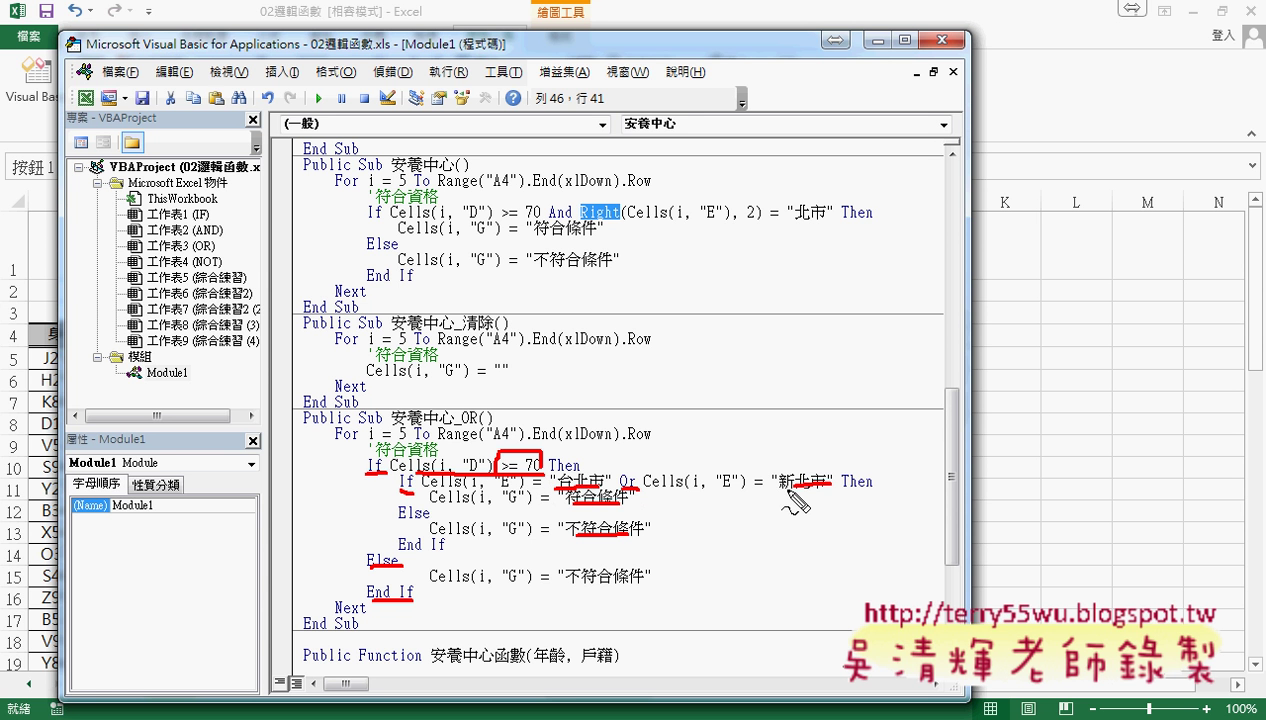
pyautogui.moveTo(786, 490); pyautogui.dragTo(830, 489)
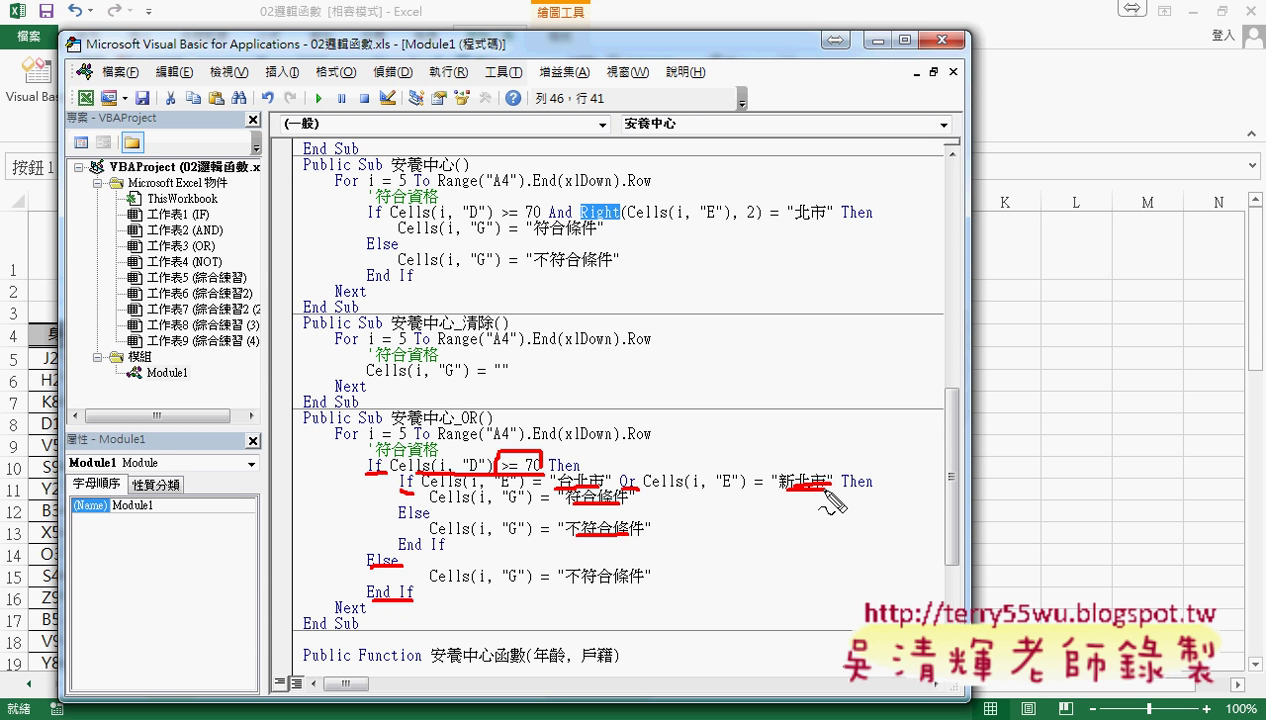
pyautogui.moveTo(590, 540); pyautogui.dragTo(604, 541)
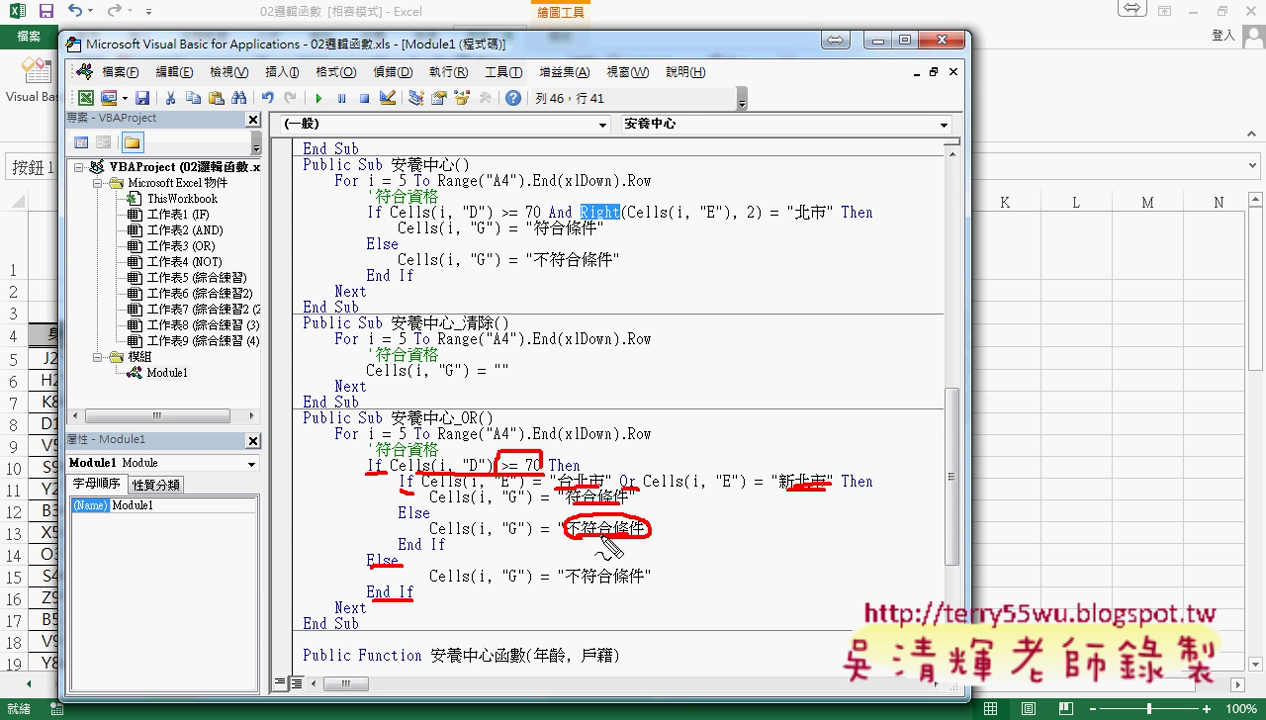
pyautogui.press('Escape')
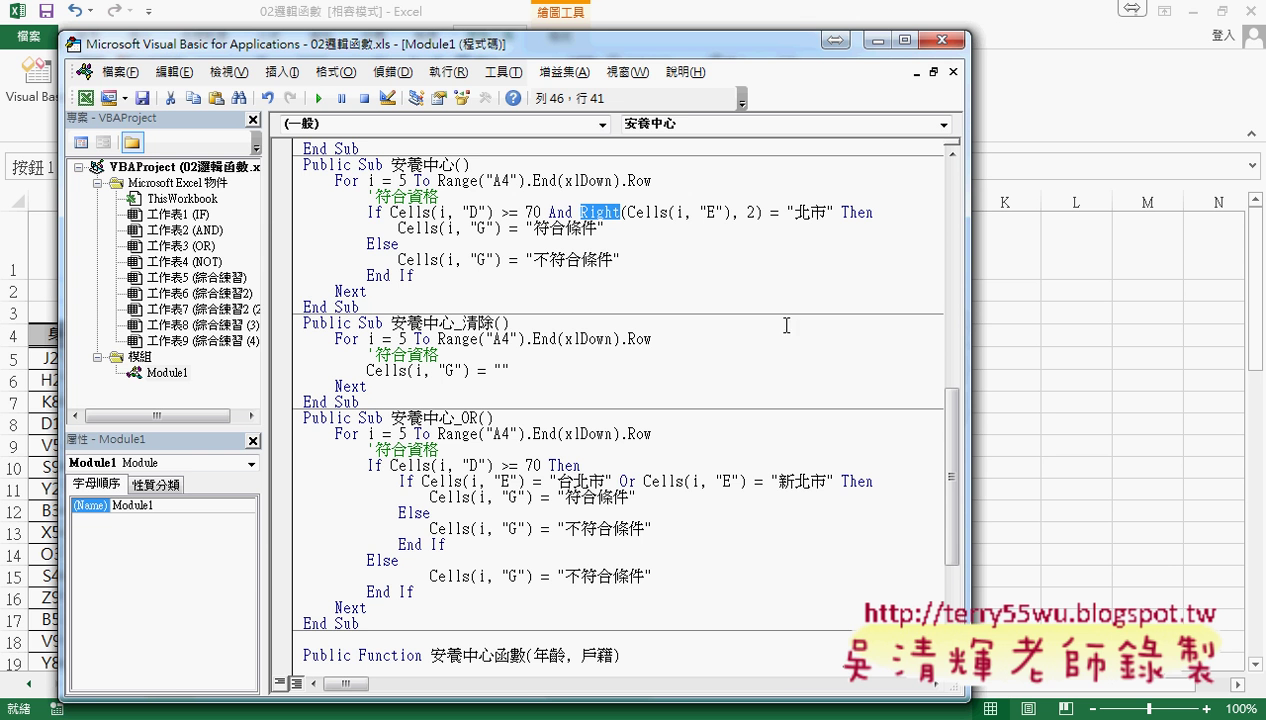
pyautogui.click(495, 355)
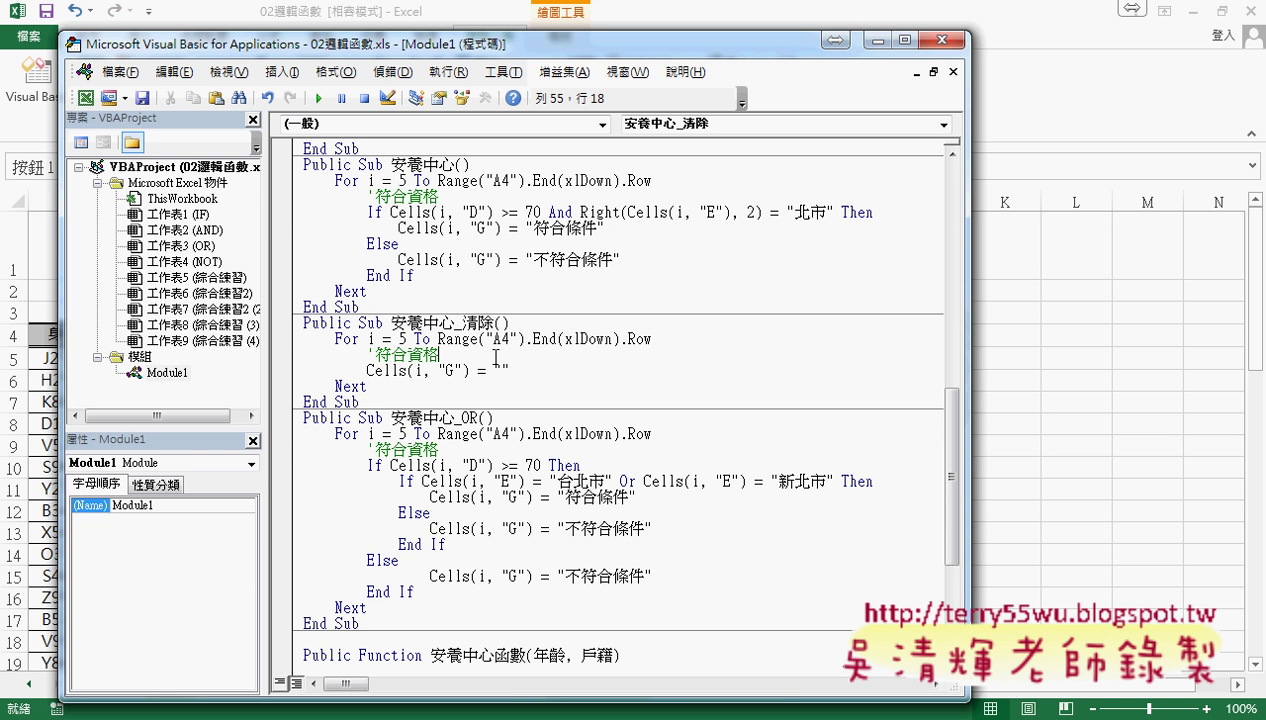
# Close the VBA editor and test the clear and 安養中心 buttons, leaving column G empty.
pyautogui.click(940, 41)
pyautogui.click(912, 418)
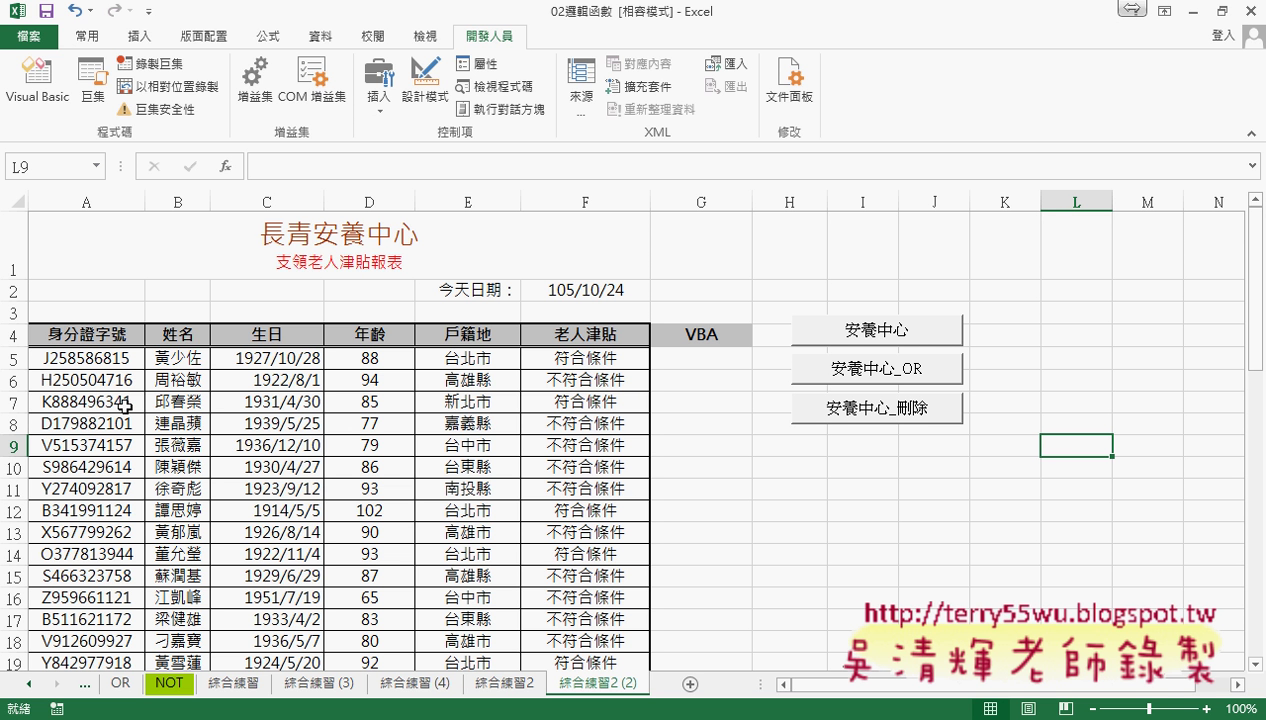
pyautogui.click(862, 333)
pyautogui.click(870, 410)
# Insert the user-defined 安養中心函數 into G5 with arguments D5 and E5.
pyautogui.click(224, 167)
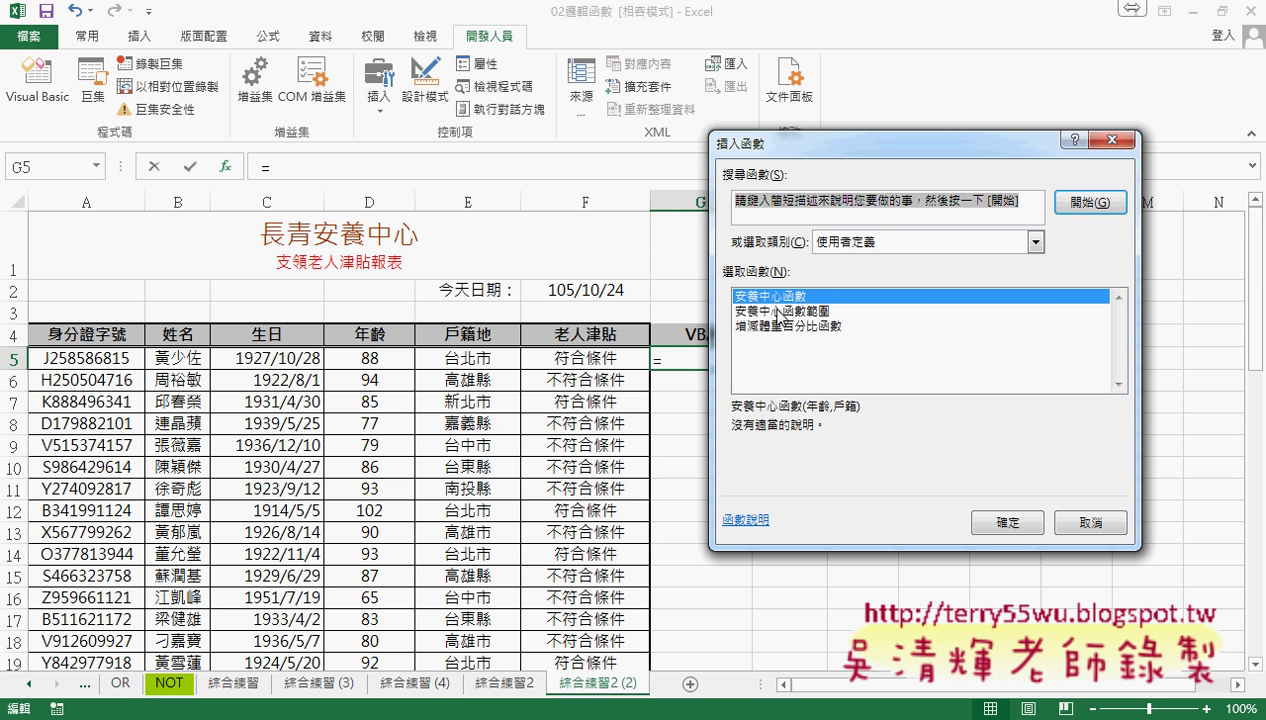
pyautogui.click(1010, 522)
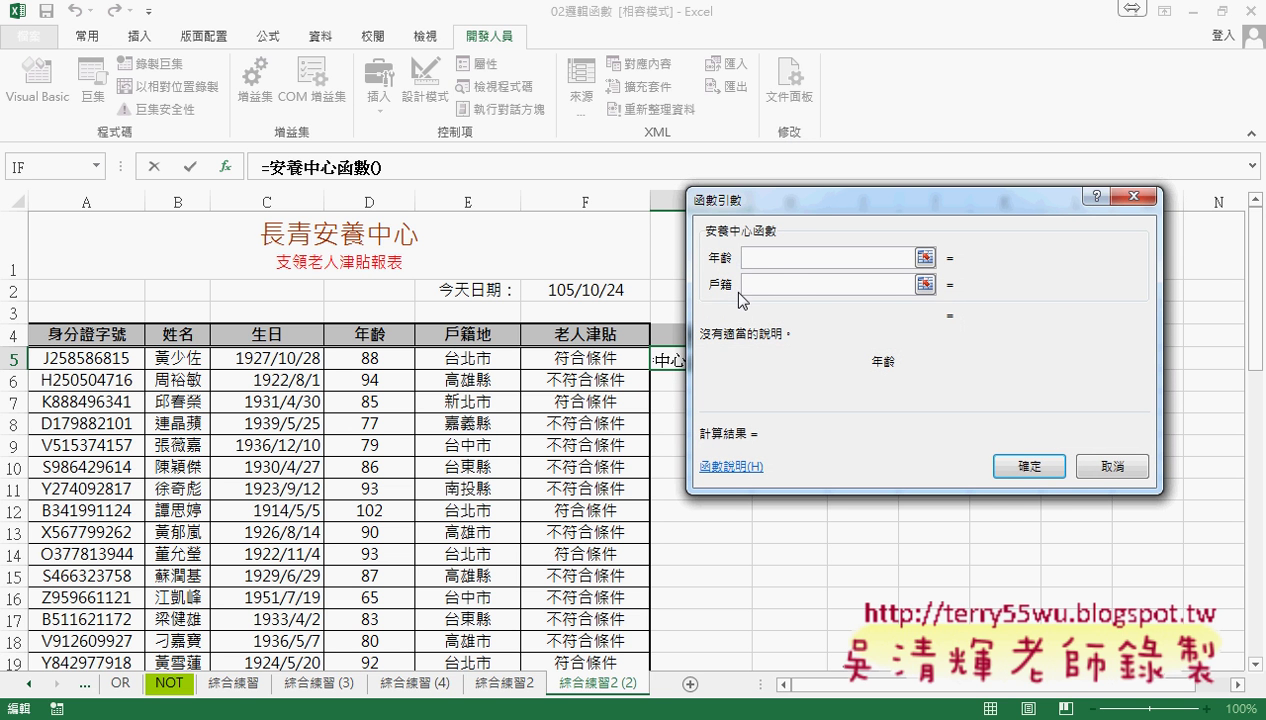
pyautogui.click(350, 358)
pyautogui.click(769, 285)
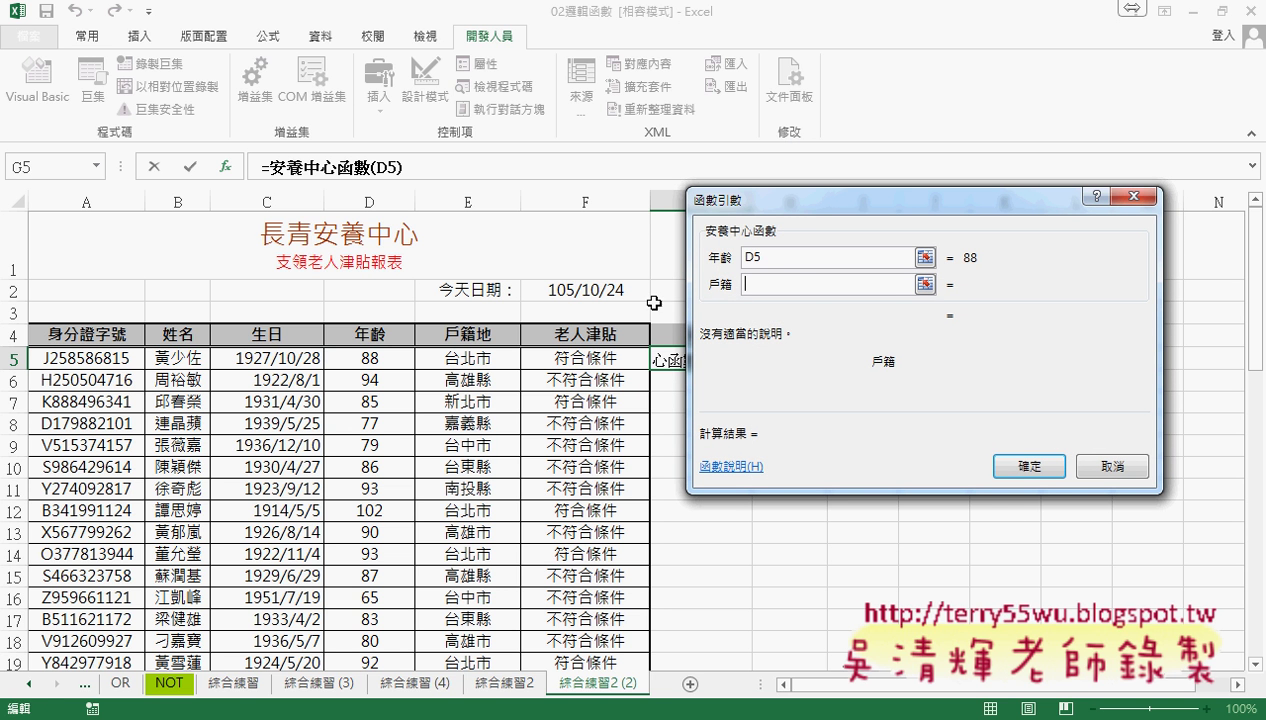
pyautogui.click(498, 361)
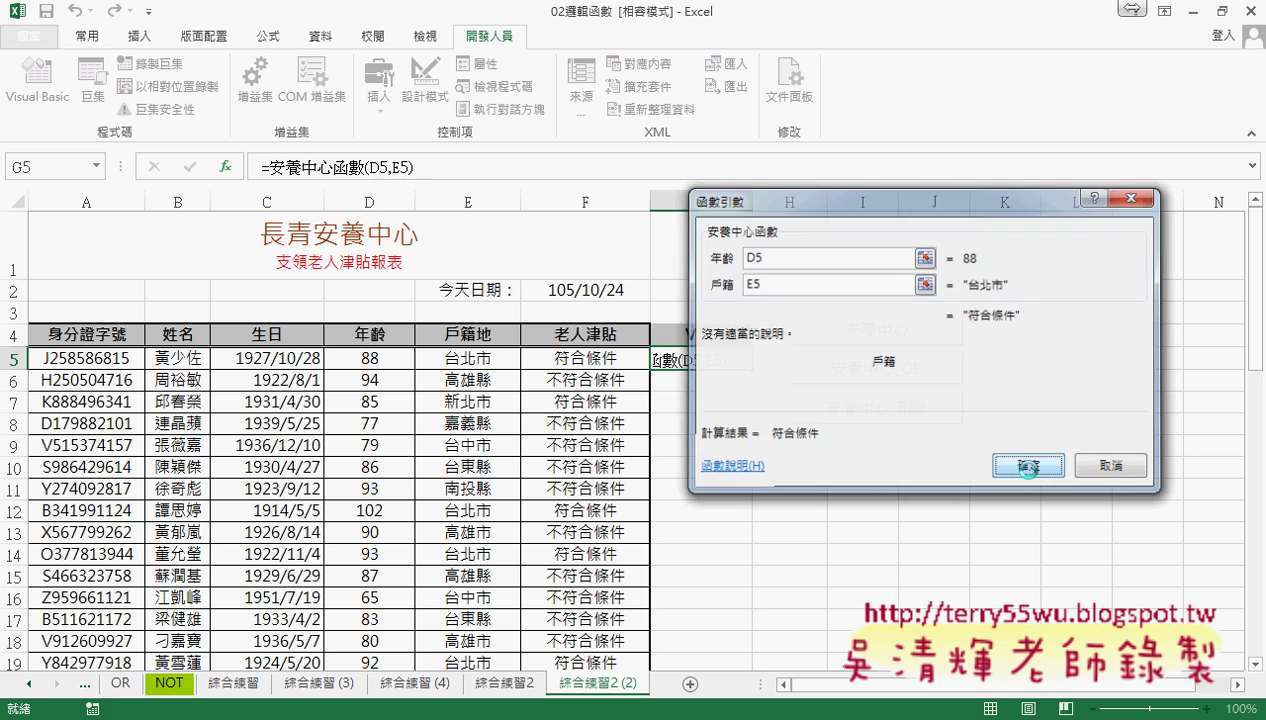
pyautogui.click(1010, 466)
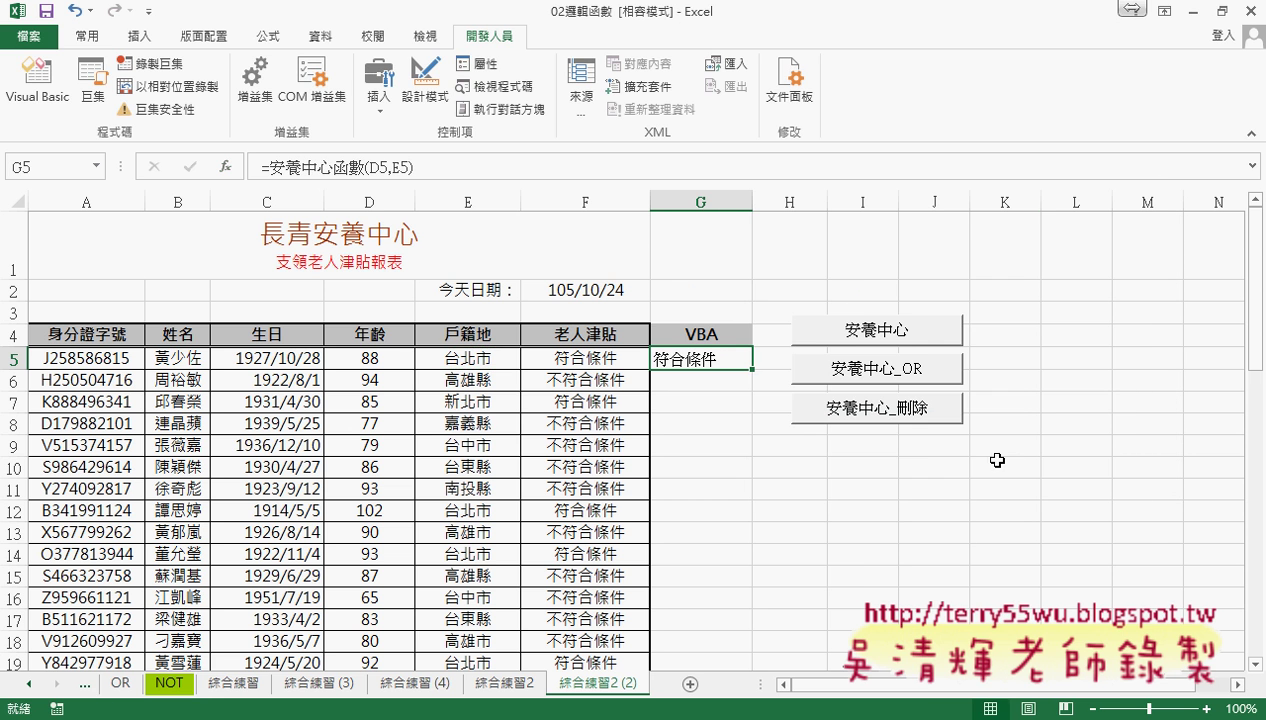
# Fill G5's 安養中心函數 formula down to G33 and bring up the Visual Basic editor.
pyautogui.doubleClick(753, 371)
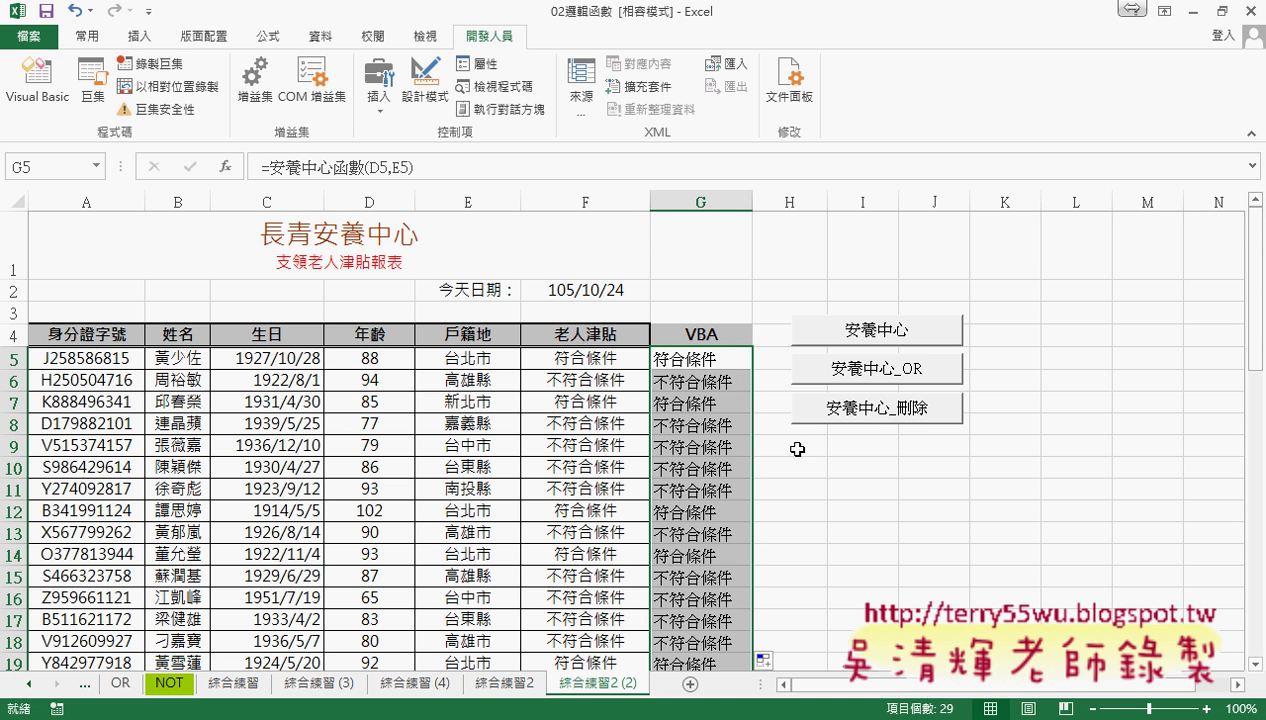
pyautogui.click(37, 85)
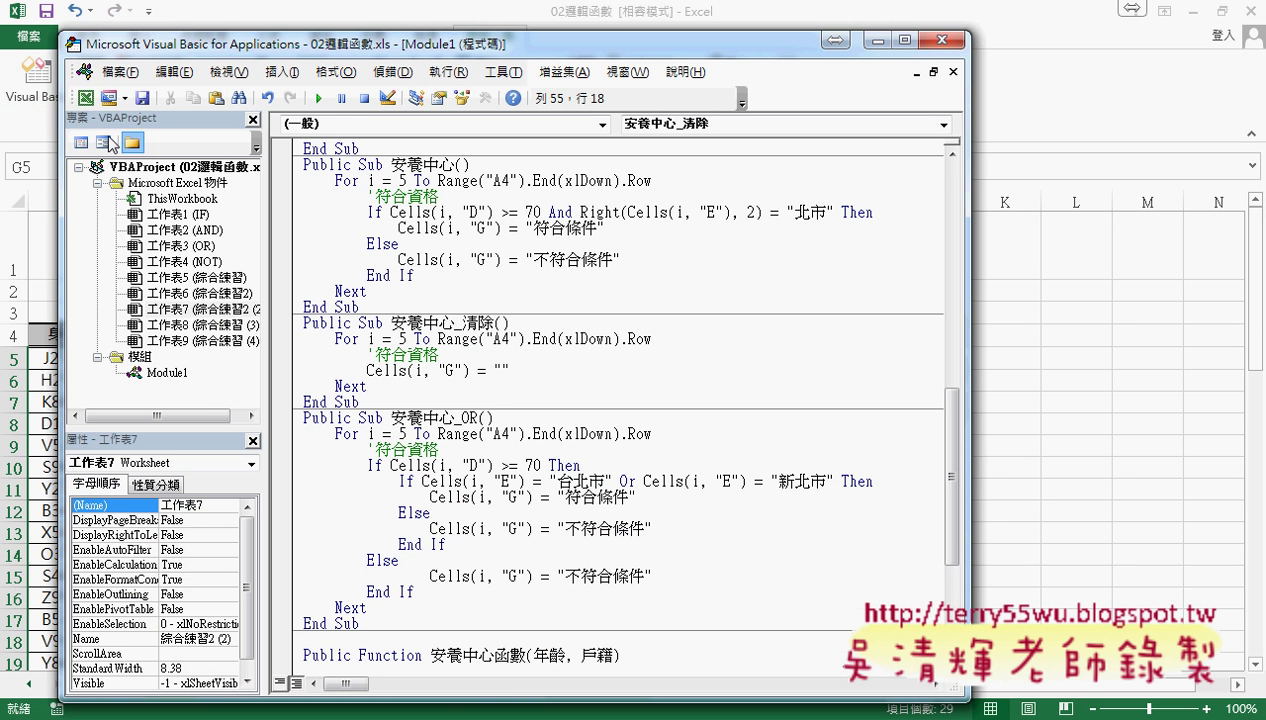
# Scroll Module1 to the 安養中心函數 Function code and start inserting a new procedure.
pyautogui.moveTo(573, 45); pyautogui.dragTo(735, 41)
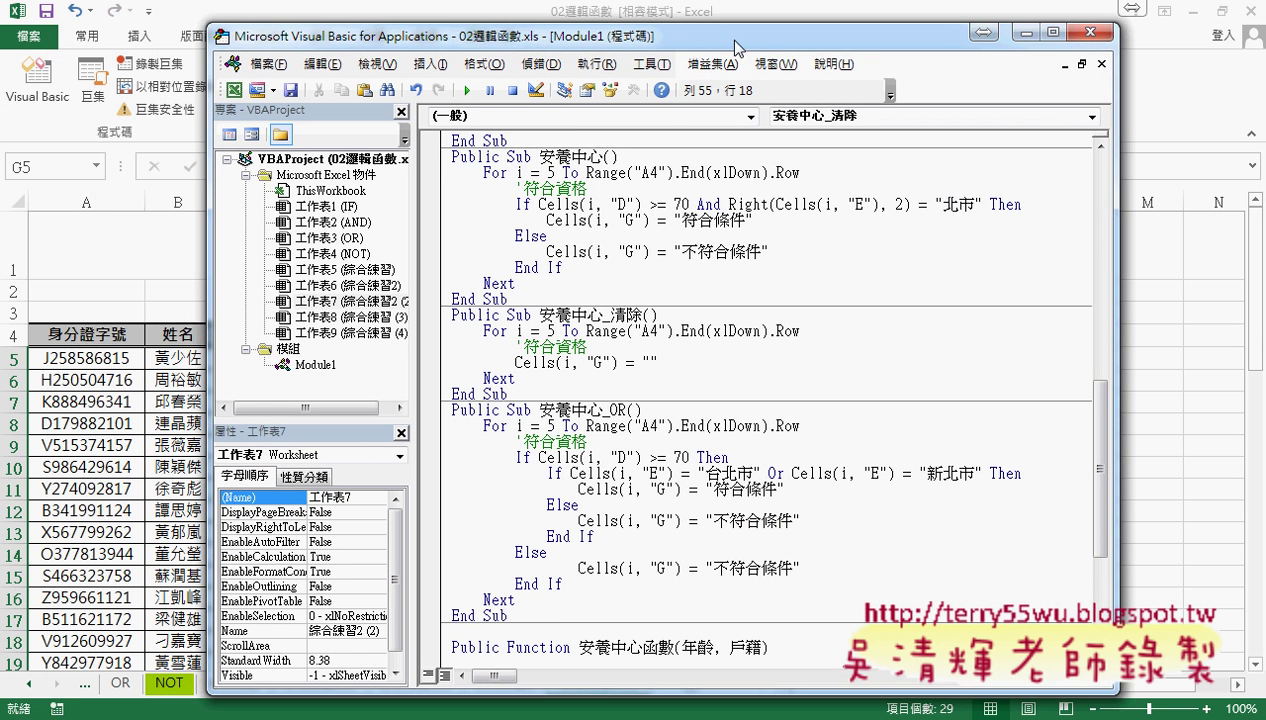
pyautogui.scroll(-3, 808, 266)
pyautogui.scroll(-2, 808, 266)
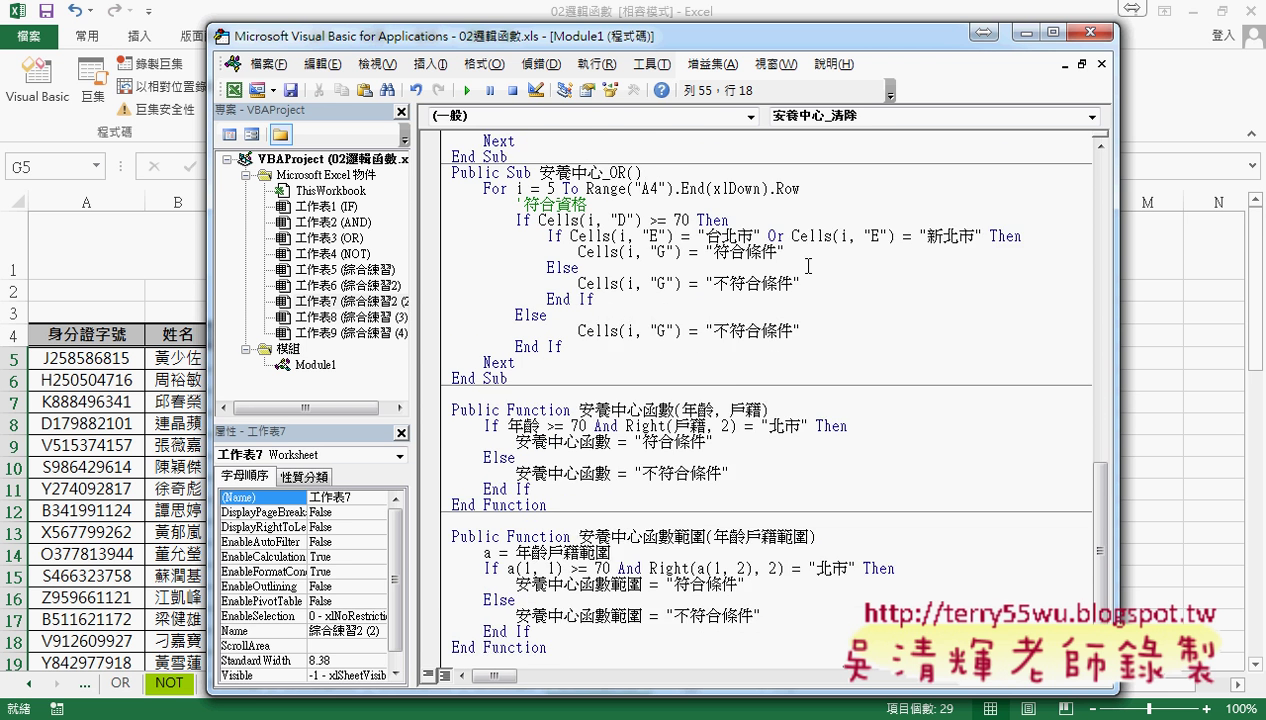
pyautogui.scroll(-3, 810, 270)
pyautogui.moveTo(507, 378); pyautogui.dragTo(570, 378)
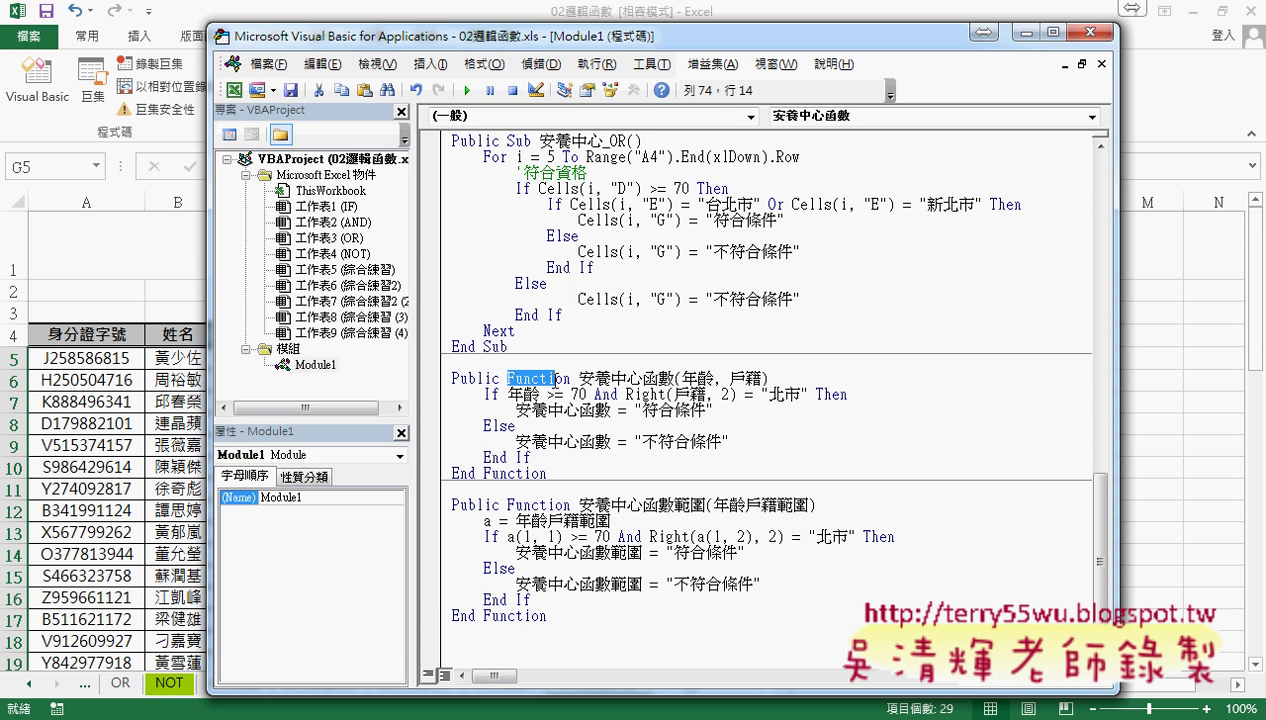
pyautogui.click(432, 64)
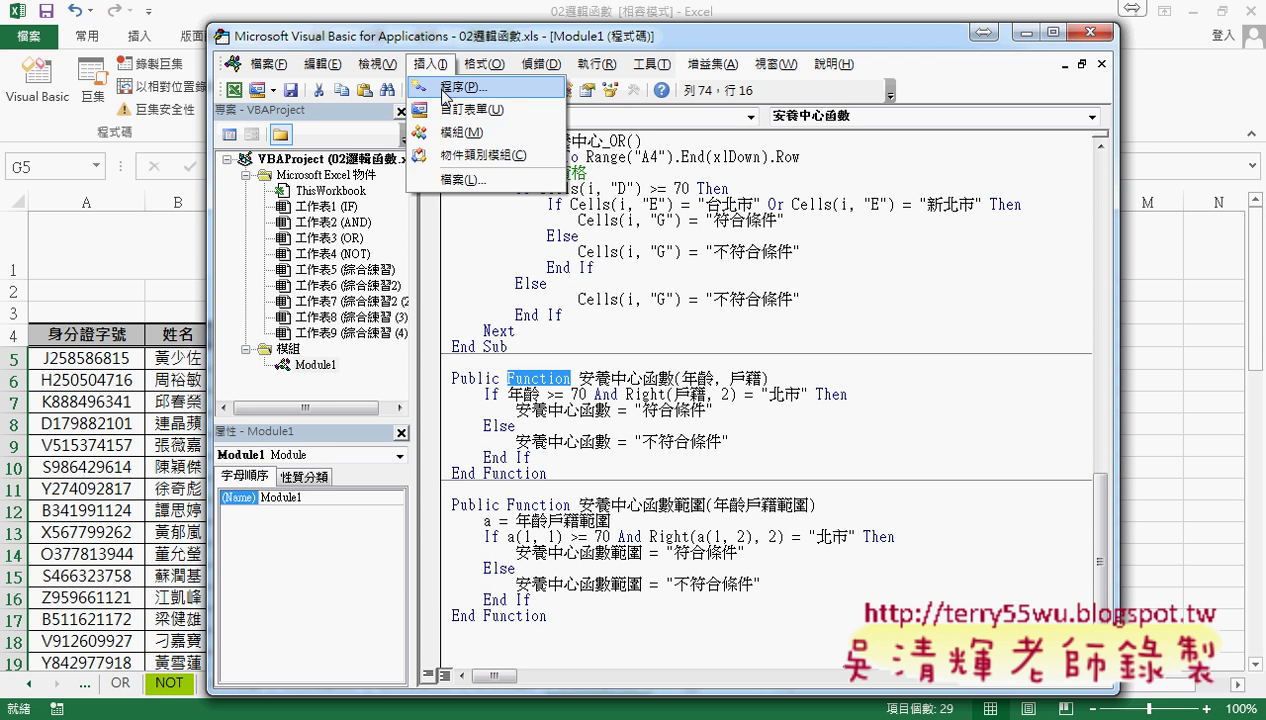
# Start adding a new Function procedure in the VBA editor, then cancel it.
pyautogui.click(438, 88)
pyautogui.click(548, 261)
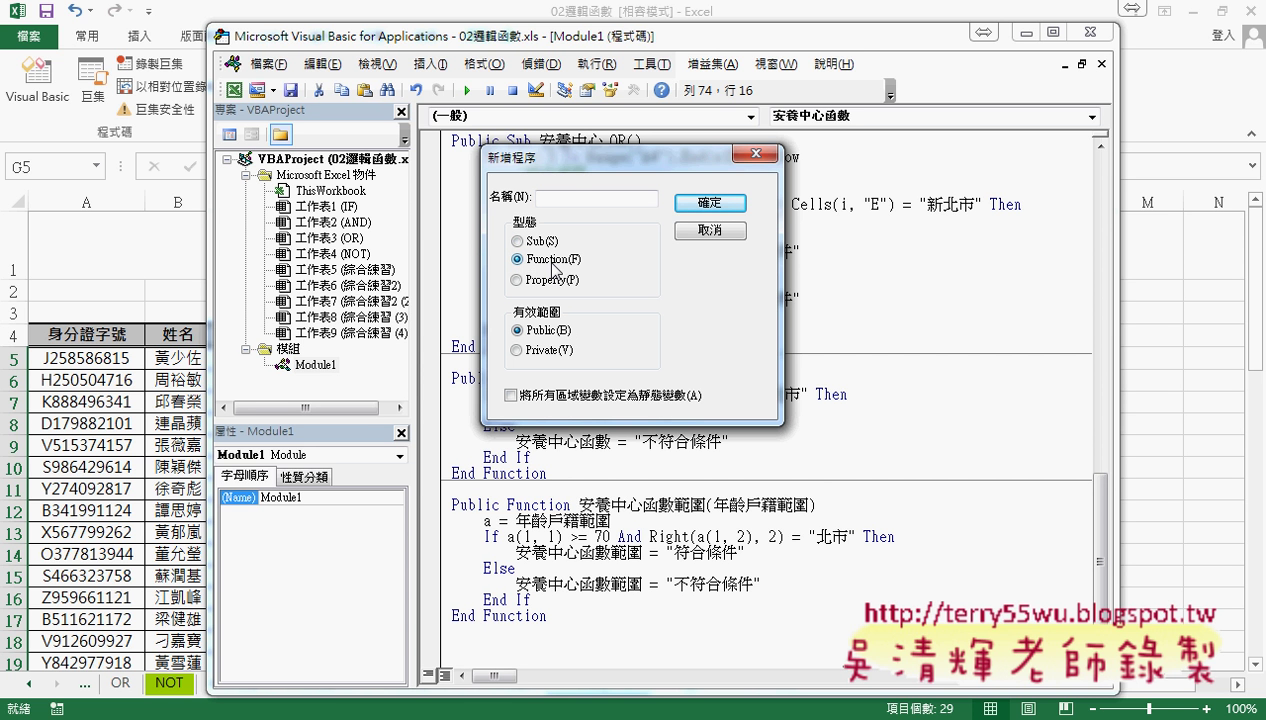
pyautogui.moveTo(578, 160); pyautogui.dragTo(604, 427)
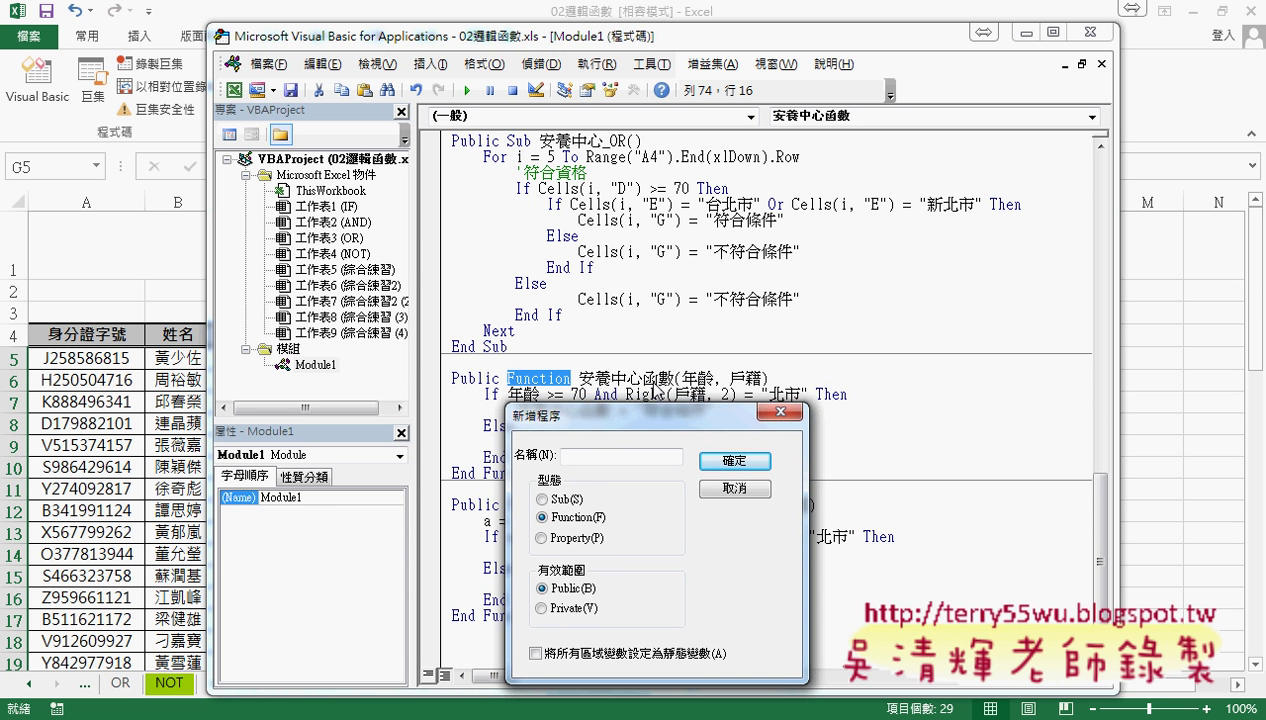
pyautogui.click(734, 488)
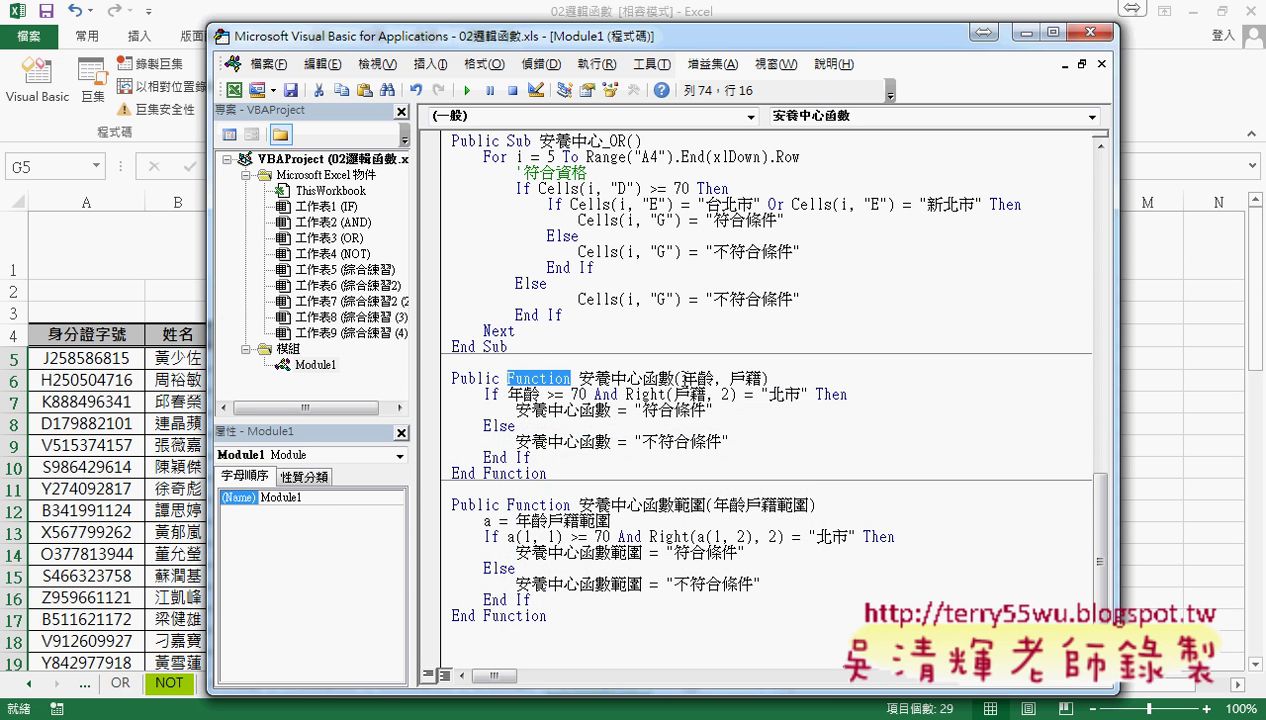
# Highlight the function's 年齡, 戶籍 parameters, its 北市 If test, and 符合條件/不符合條件 results.
pyautogui.moveTo(681, 378); pyautogui.dragTo(765, 378)
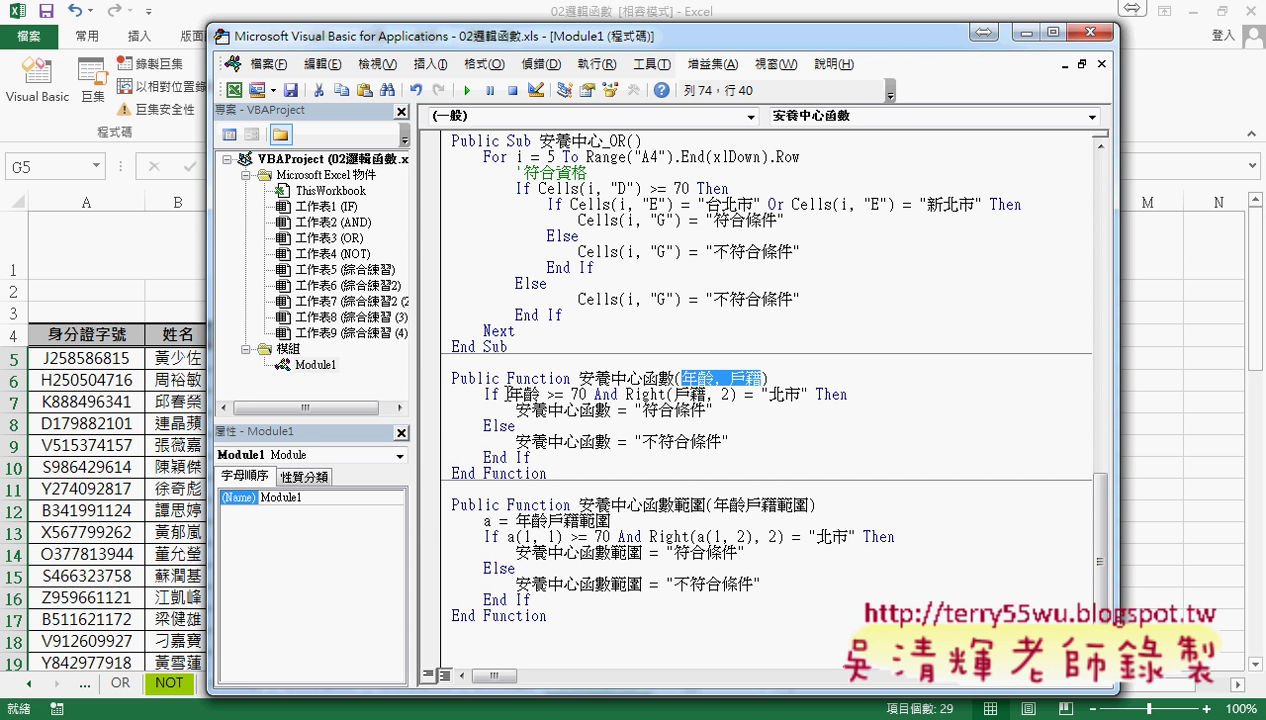
pyautogui.moveTo(508, 394); pyautogui.dragTo(688, 394)
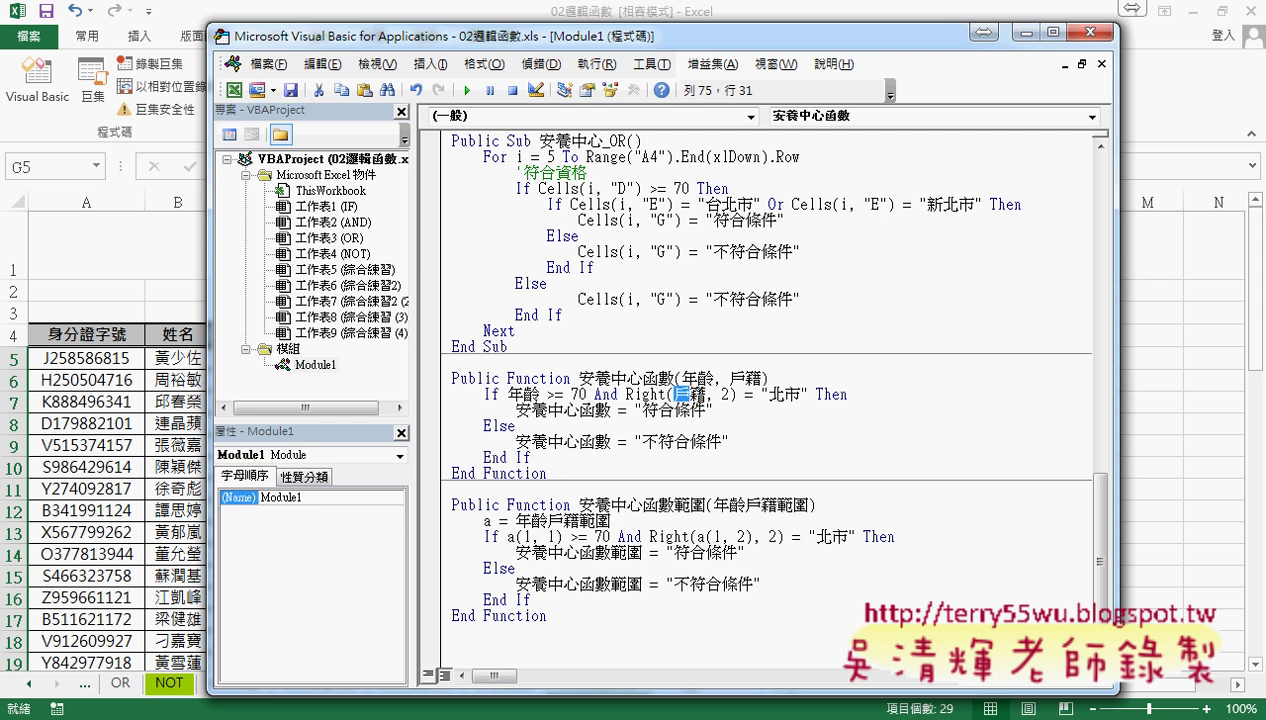
pyautogui.click(676, 394)
pyautogui.moveTo(731, 394); pyautogui.dragTo(674, 394)
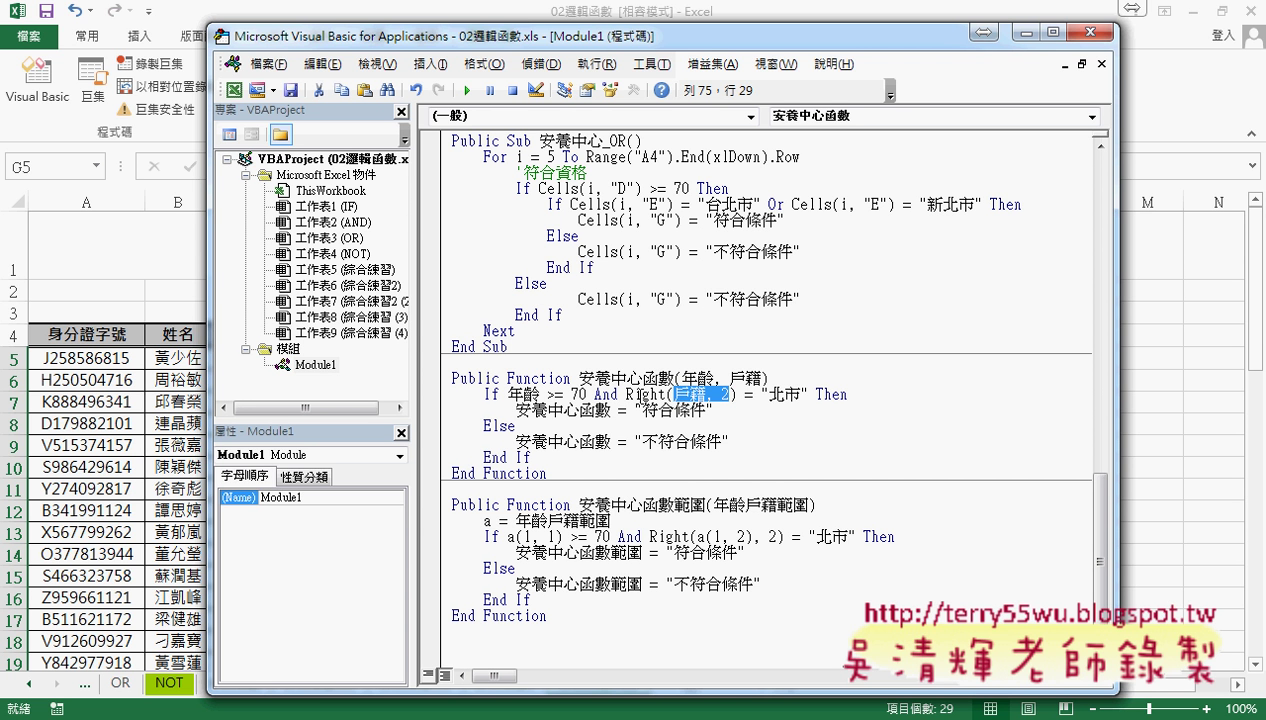
pyautogui.moveTo(760, 394); pyautogui.dragTo(806, 400)
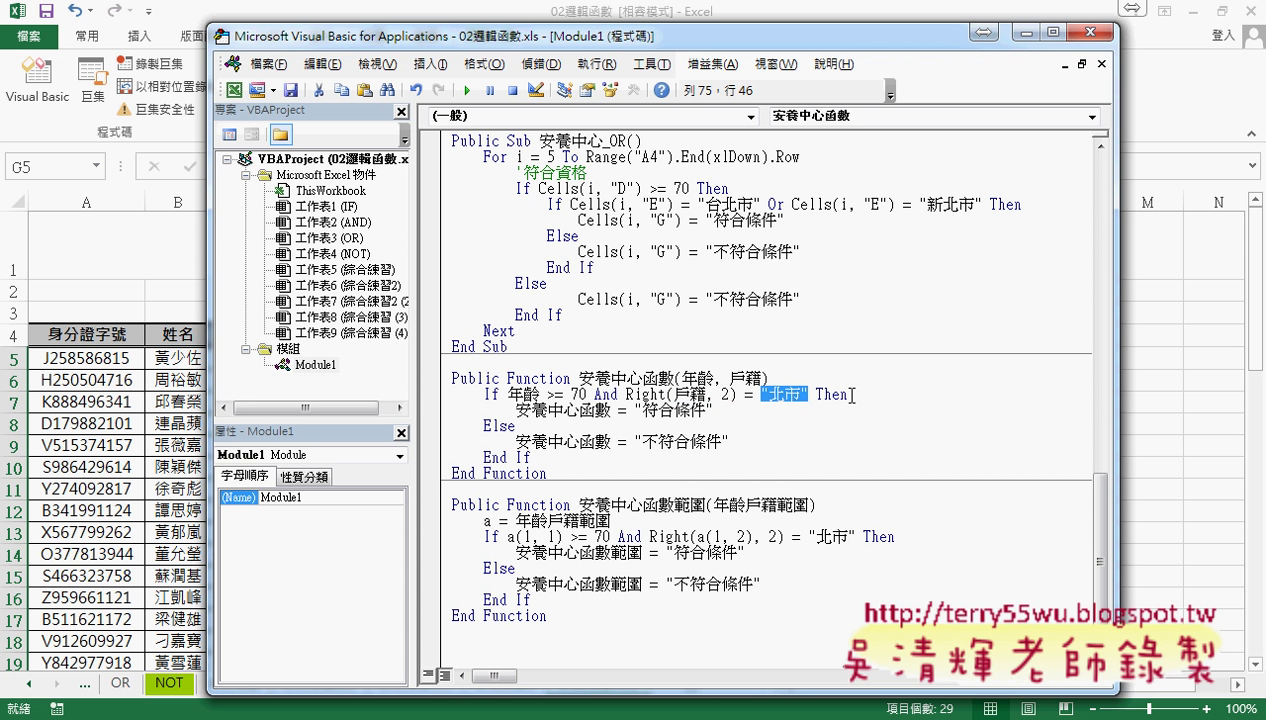
pyautogui.moveTo(847, 394); pyautogui.dragTo(819, 396)
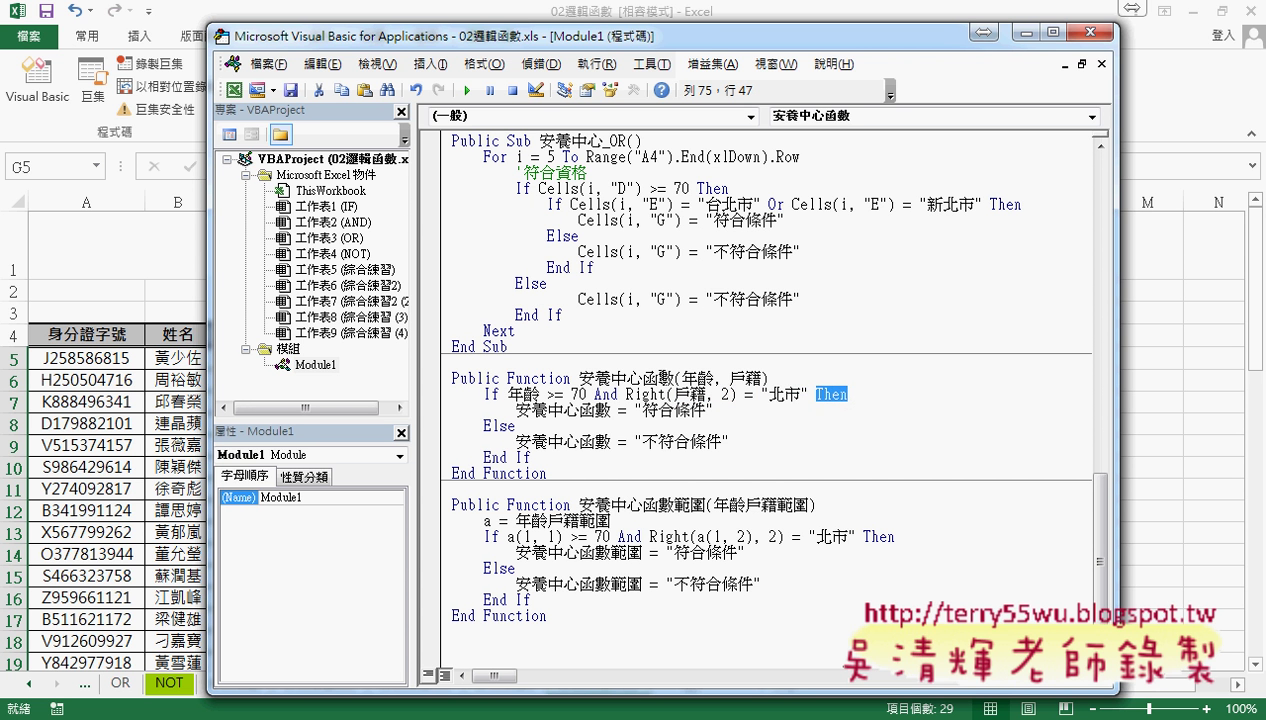
pyautogui.moveTo(673, 378)
pyautogui.mouseDown()
pyautogui.moveTo(578, 378)
pyautogui.moveTo(560, 410)
pyautogui.moveTo(516, 410)
pyautogui.mouseUp()
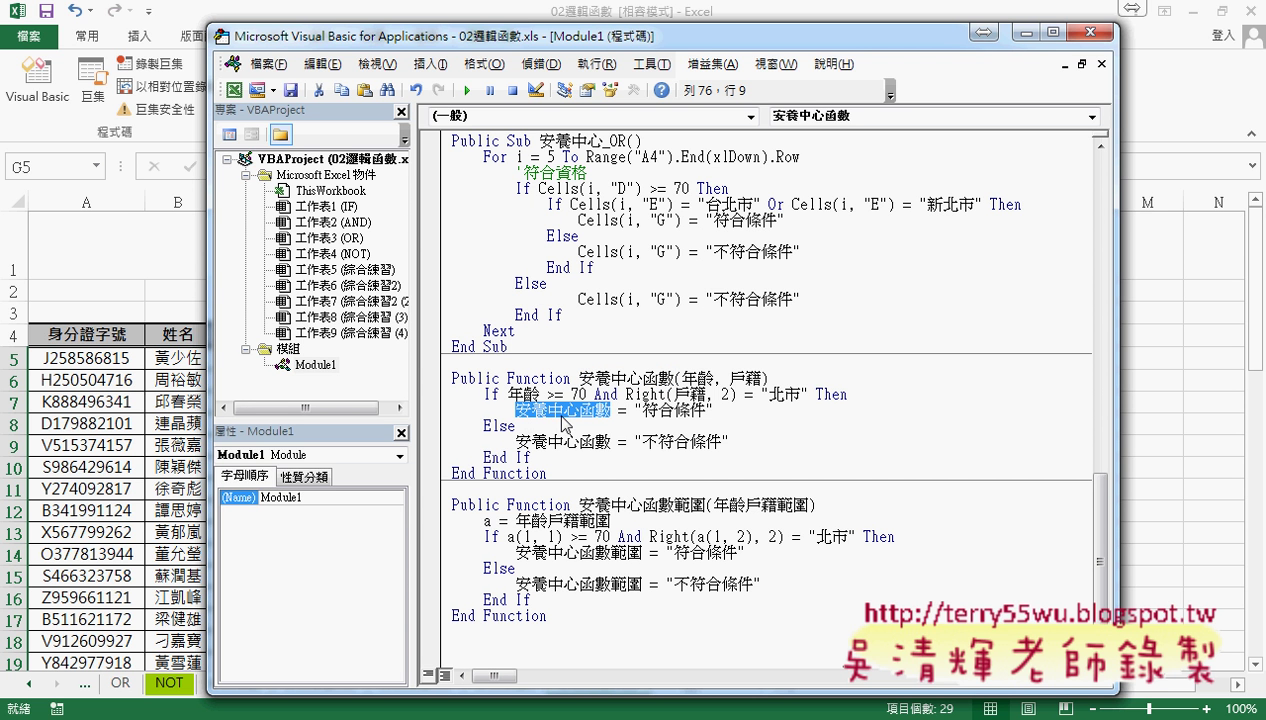
pyautogui.moveTo(642, 410); pyautogui.dragTo(703, 411)
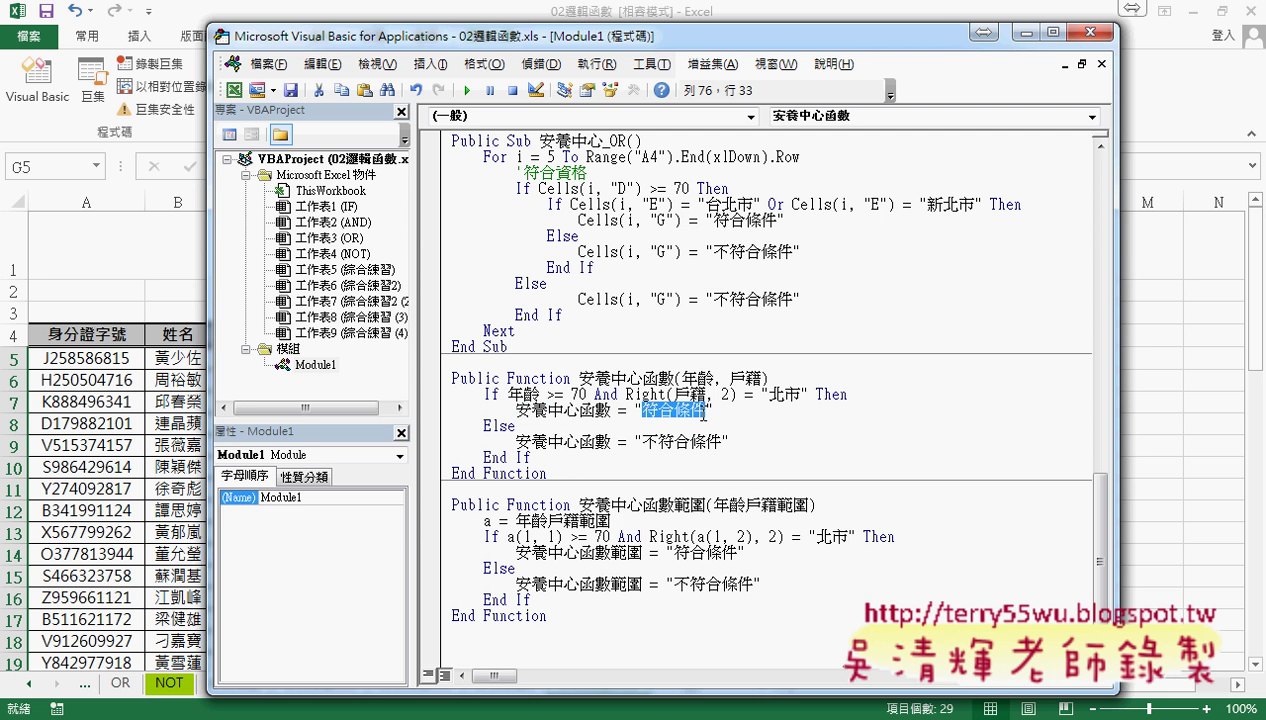
pyautogui.moveTo(636, 440); pyautogui.dragTo(738, 440)
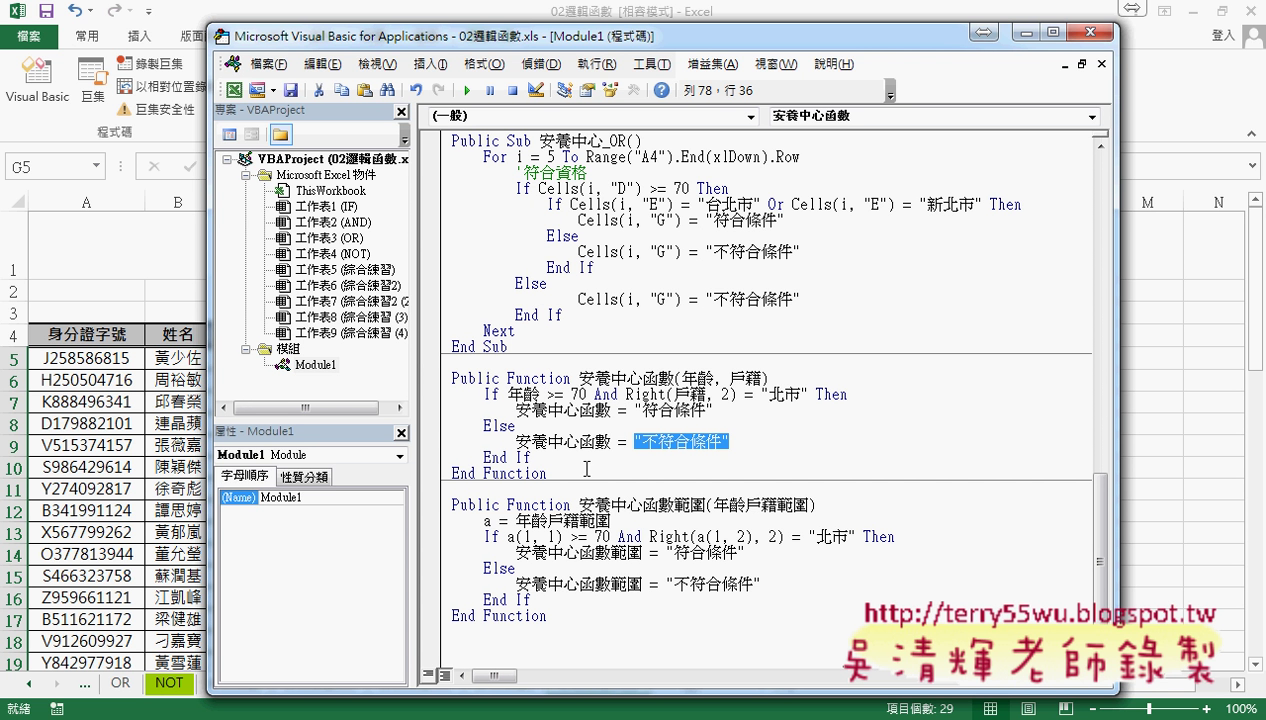
# Highlight the OR part of the macro name and the two parameters of 安養中心函數.
pyautogui.scroll(1, 620, 440)
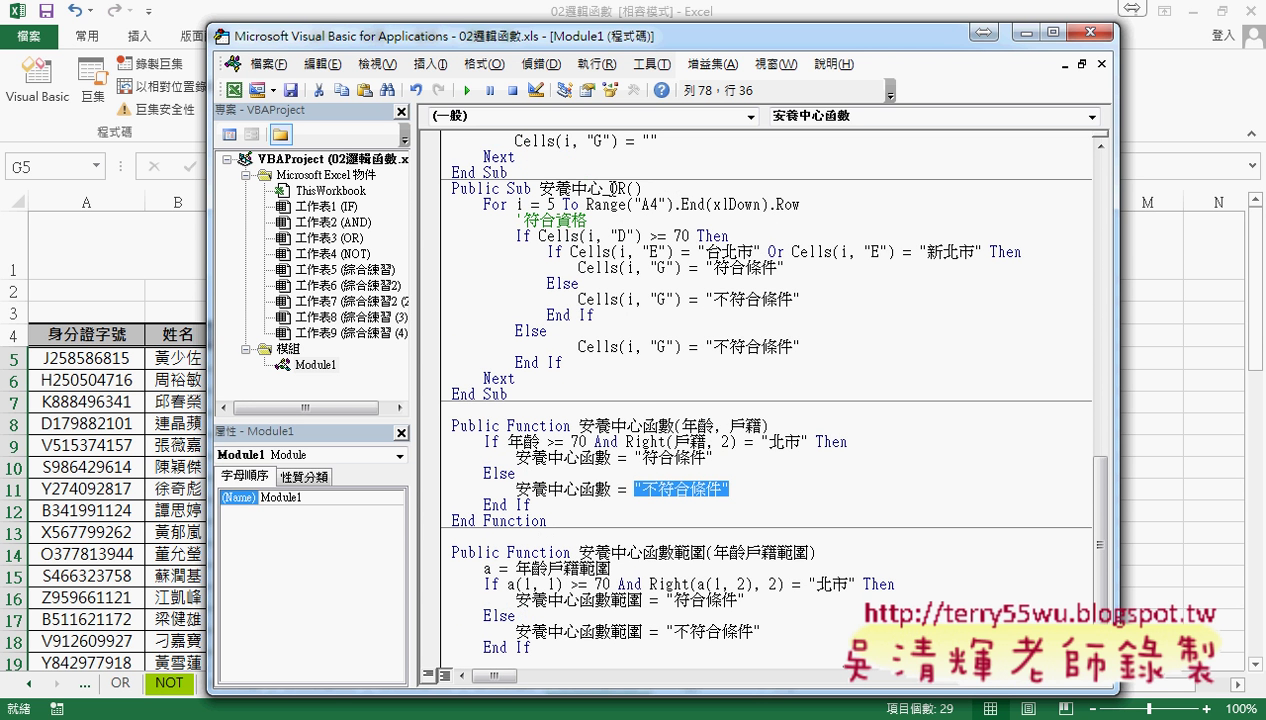
pyautogui.doubleClick(617, 188)
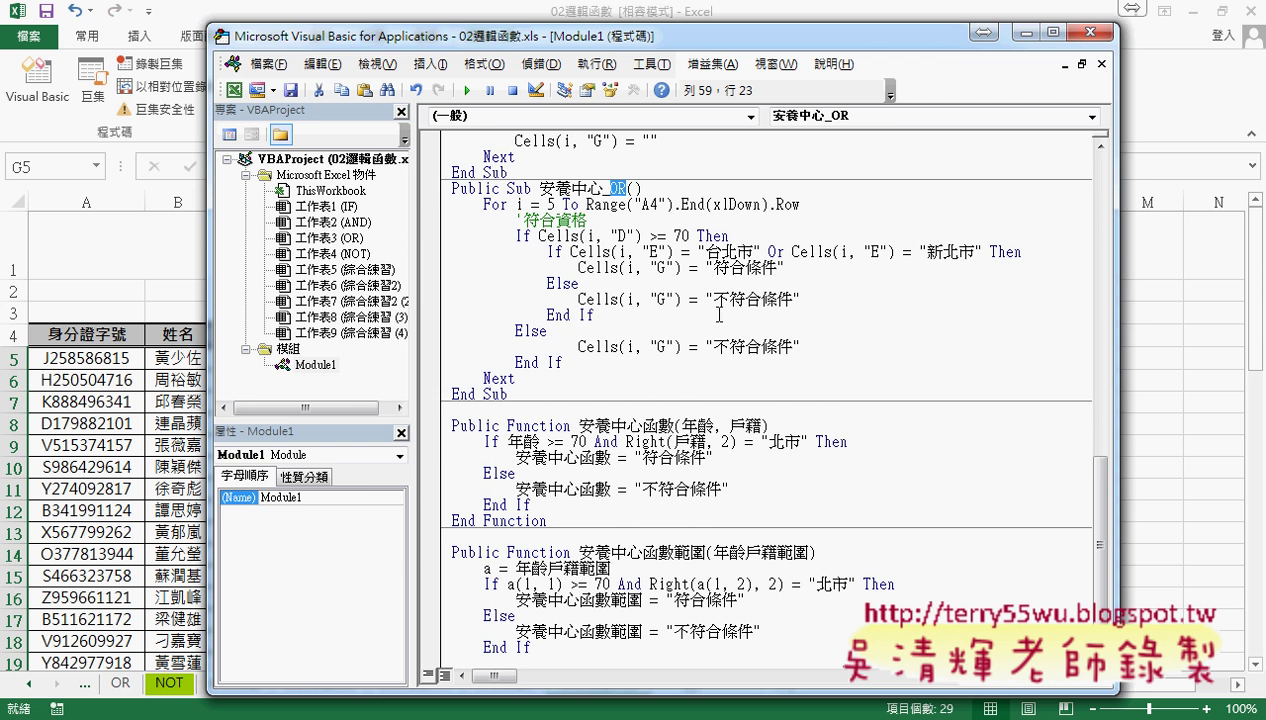
pyautogui.scroll(-1, 714, 317)
pyautogui.moveTo(681, 378); pyautogui.dragTo(763, 378)
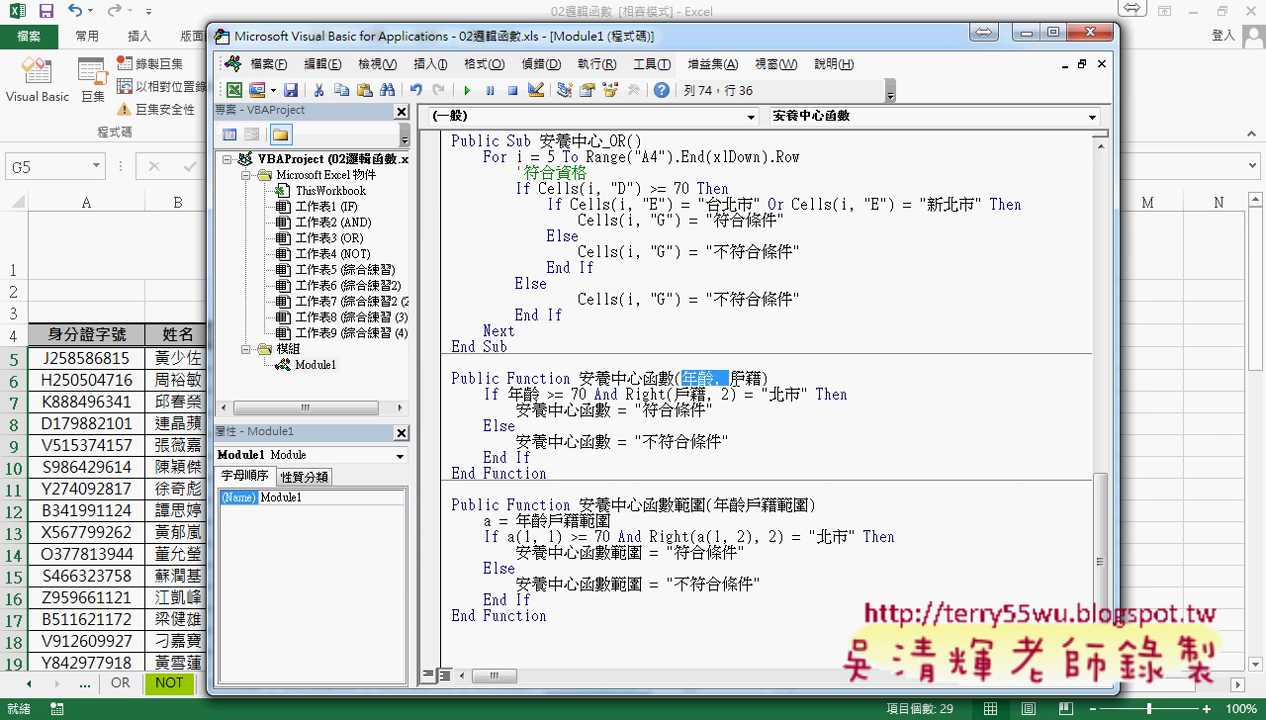
# Back on the sheet, clear the VBA column with 安養中心_刪除 and select G5.
pyautogui.click(1232, 447)
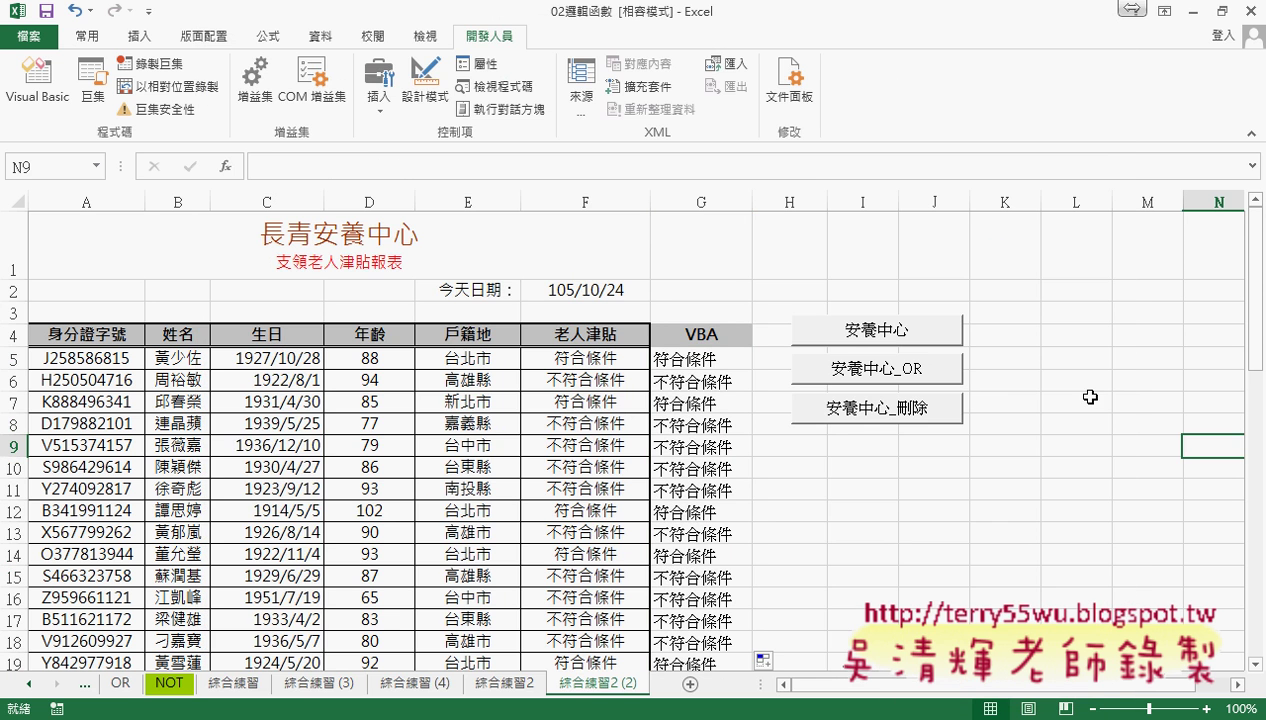
pyautogui.click(845, 408)
pyautogui.click(736, 360)
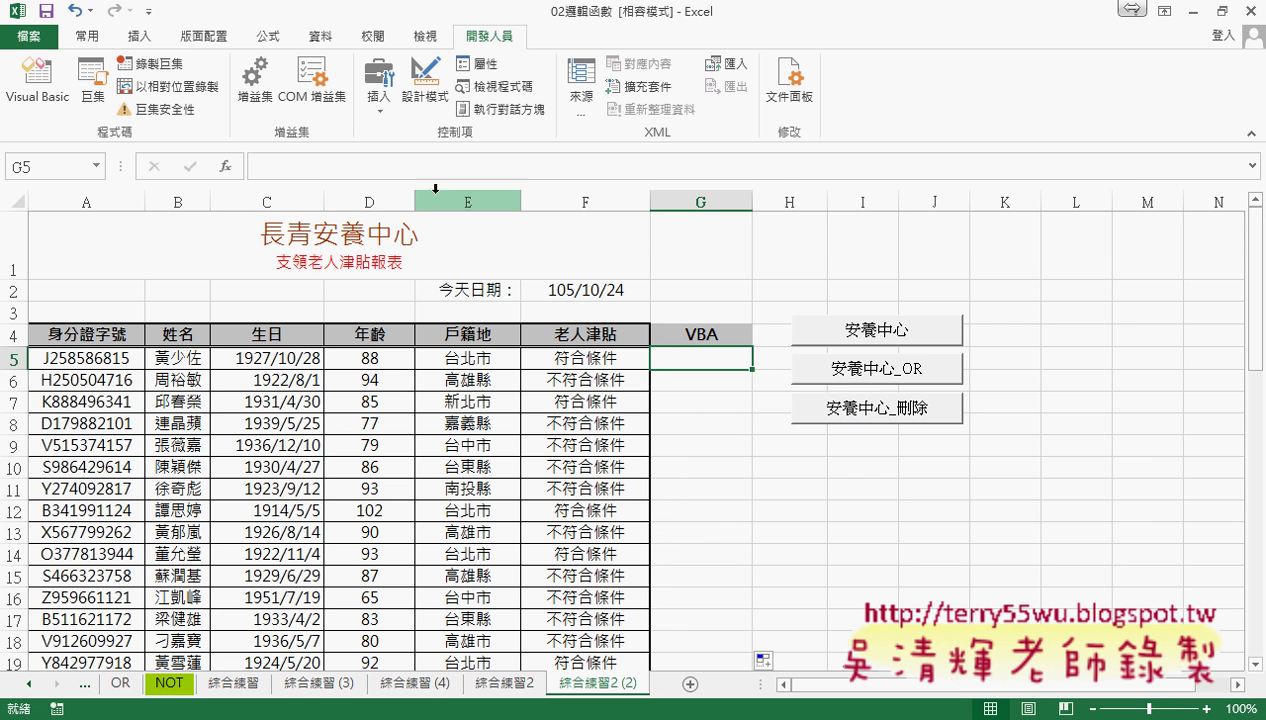
# Insert the user-defined 安養中心函數範圍 in G5 with D5:E5 as its range argument.
pyautogui.click(226, 166)
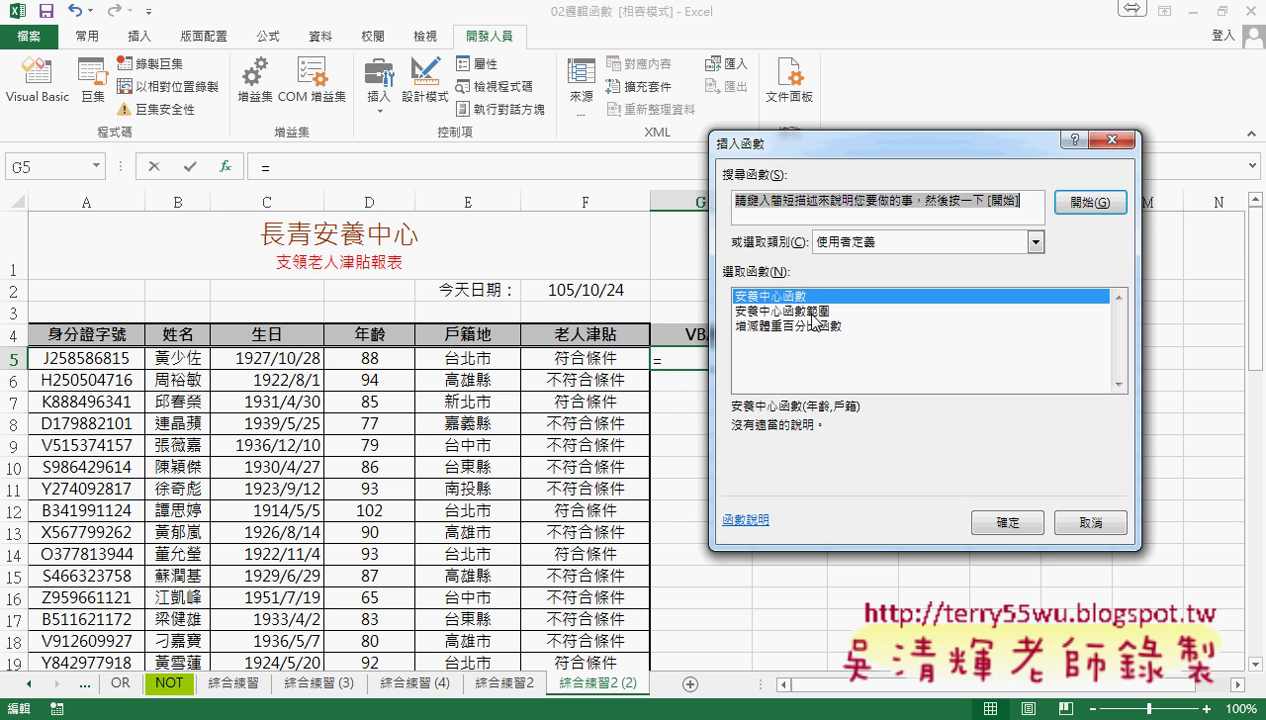
pyautogui.click(804, 312)
pyautogui.click(1007, 523)
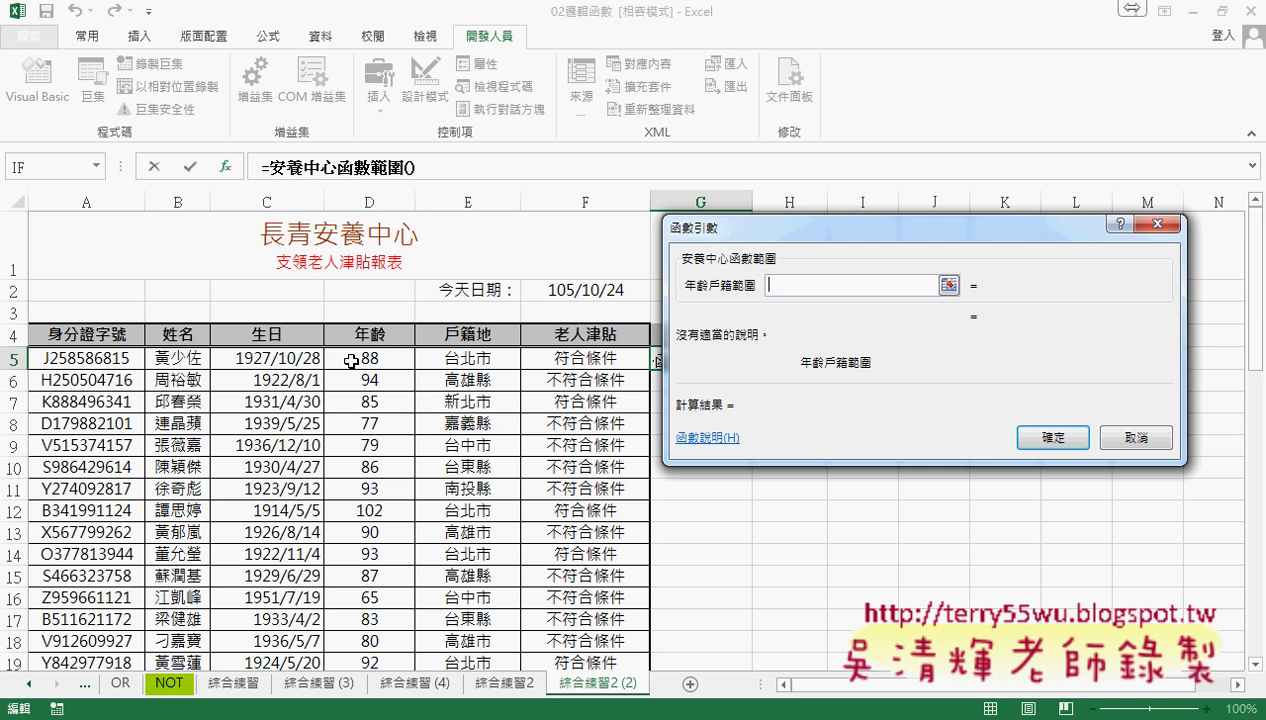
pyautogui.moveTo(351, 361); pyautogui.dragTo(437, 361)
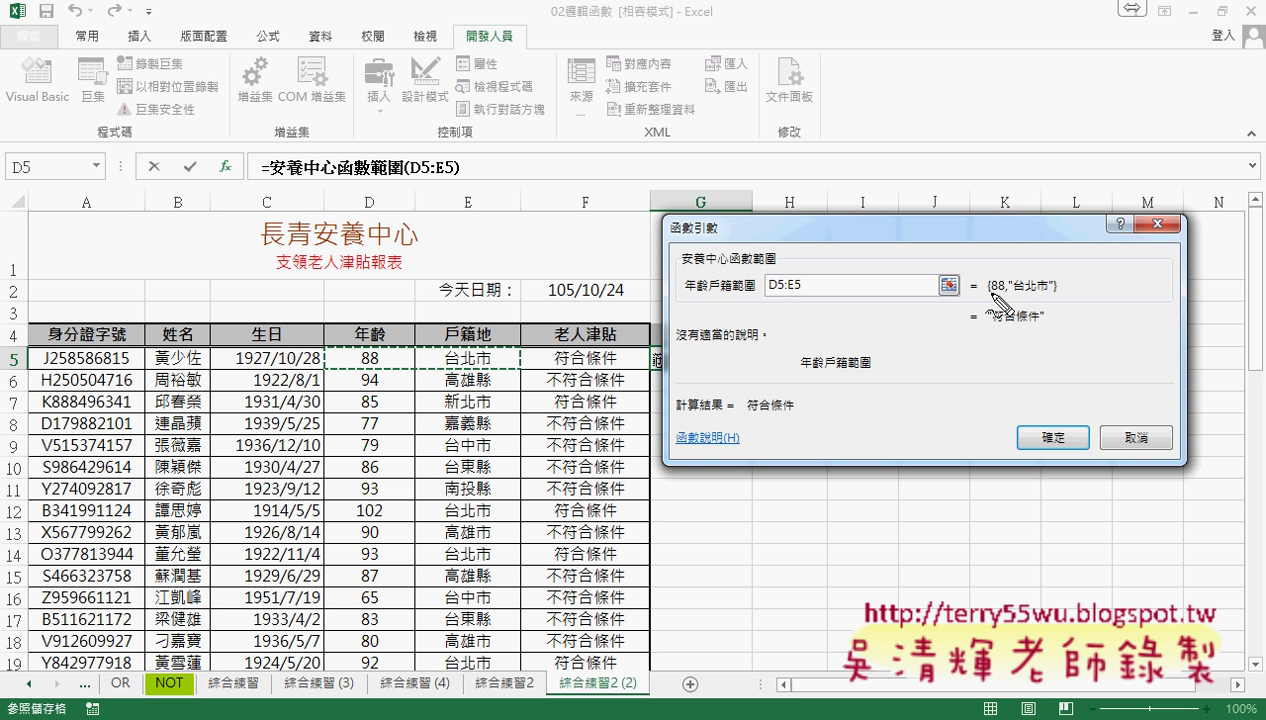
pyautogui.moveTo(988, 295); pyautogui.dragTo(1050, 290)
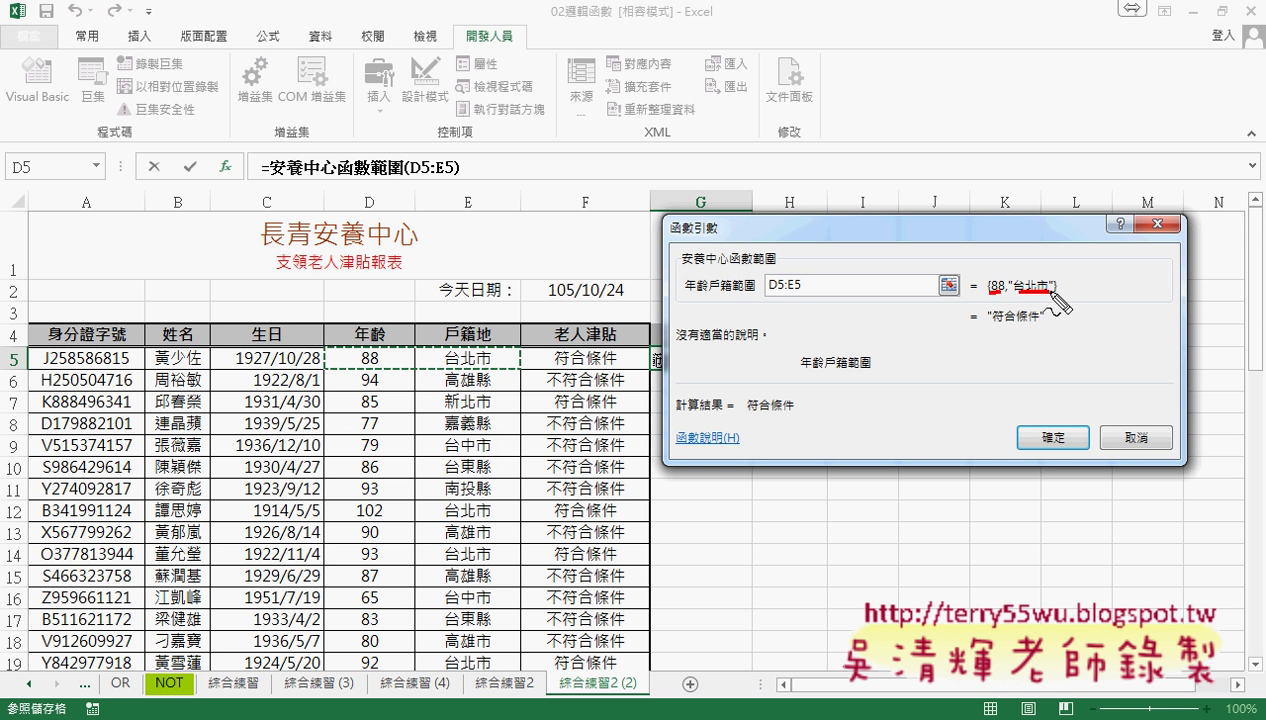
pyautogui.press('Escape')
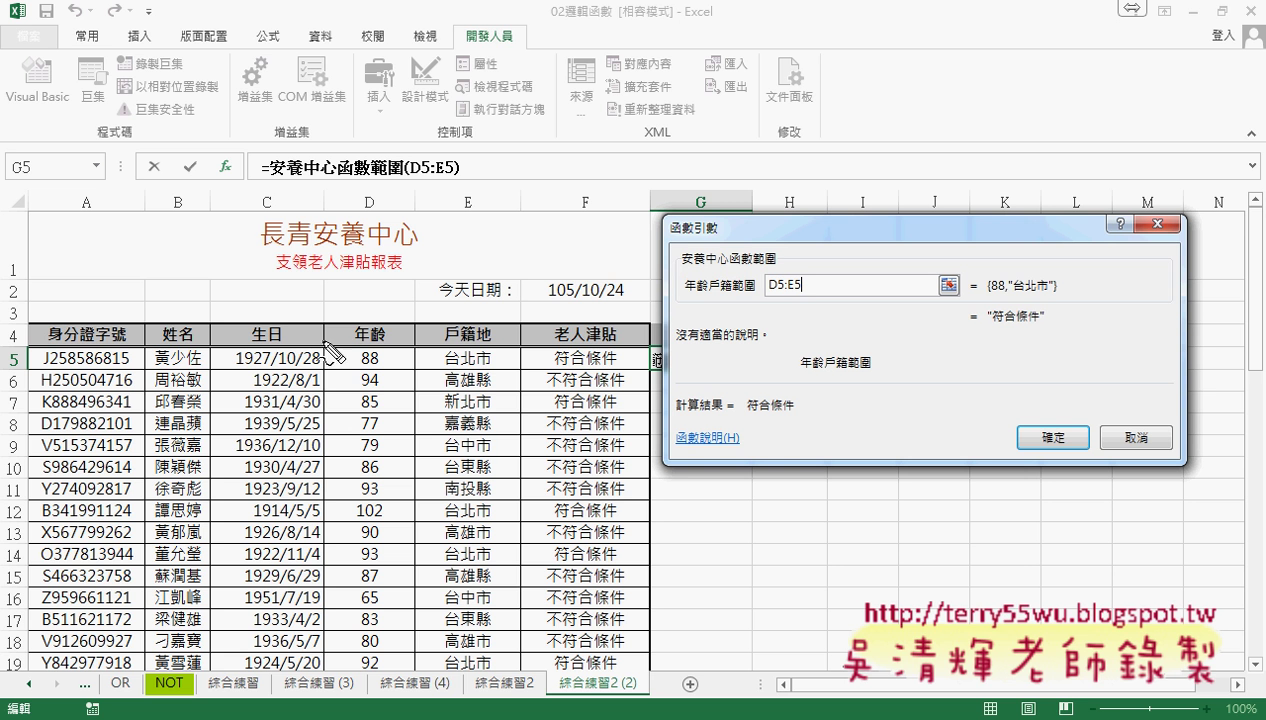
# Pen-mark D5:E5, 台北市 and the {88,"台北市"} preview, labelling age column 1 and residence column 2.
pyautogui.moveTo(323, 385)
pyautogui.mouseDown()
pyautogui.moveTo(447, 349)
pyautogui.moveTo(323, 378)
pyautogui.mouseUp()
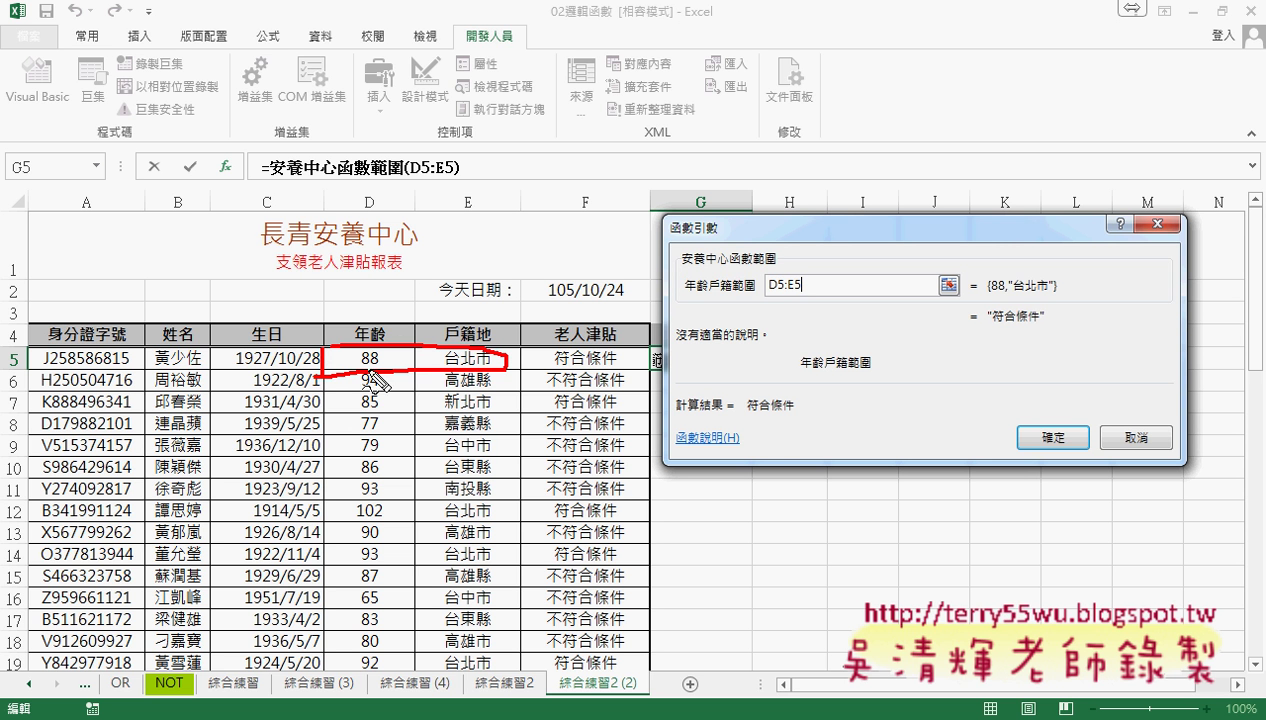
pyautogui.moveTo(408, 343); pyautogui.dragTo(410, 396)
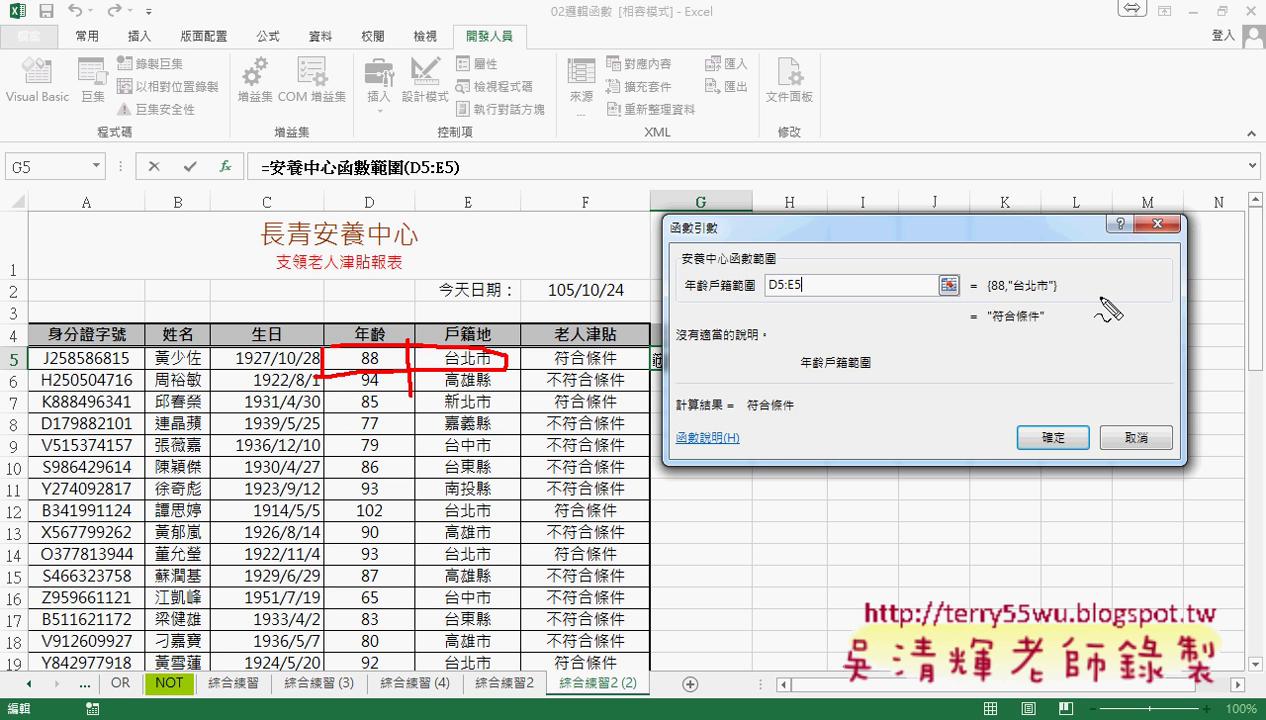
pyautogui.moveTo(1078, 289)
pyautogui.mouseDown()
pyautogui.moveTo(1140, 290)
pyautogui.moveTo(1156, 309)
pyautogui.mouseUp()
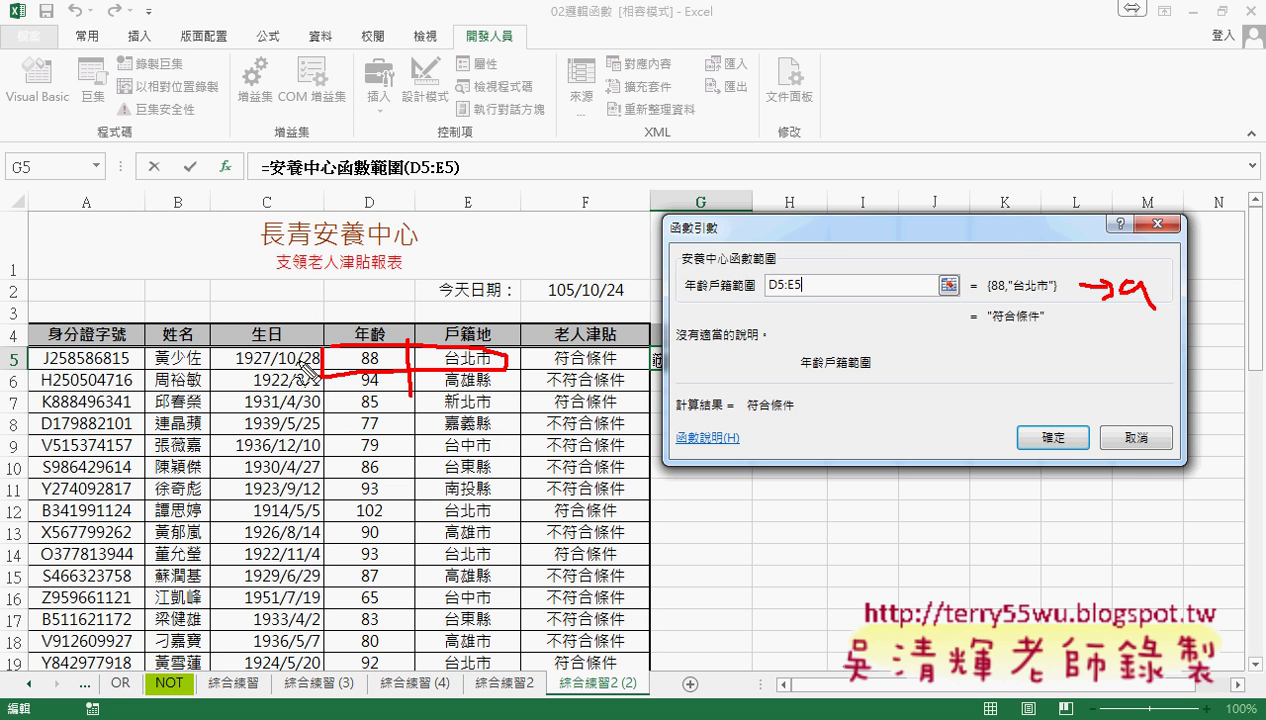
pyautogui.moveTo(289, 379); pyautogui.dragTo(323, 378)
pyautogui.moveTo(353, 309); pyautogui.dragTo(355, 332)
pyautogui.moveTo(474, 320); pyautogui.dragTo(505, 328)
pyautogui.moveTo(326, 438)
pyautogui.mouseDown()
pyautogui.moveTo(312, 452)
pyautogui.moveTo(345, 462)
pyautogui.moveTo(377, 445)
pyautogui.mouseUp()
# Handwrite a(1,1) and a(1,2) beside the table, erase the ink, and cancel the G5 formula.
pyautogui.moveTo(411, 441); pyautogui.dragTo(464, 451)
pyautogui.moveTo(479, 424); pyautogui.dragTo(480, 455)
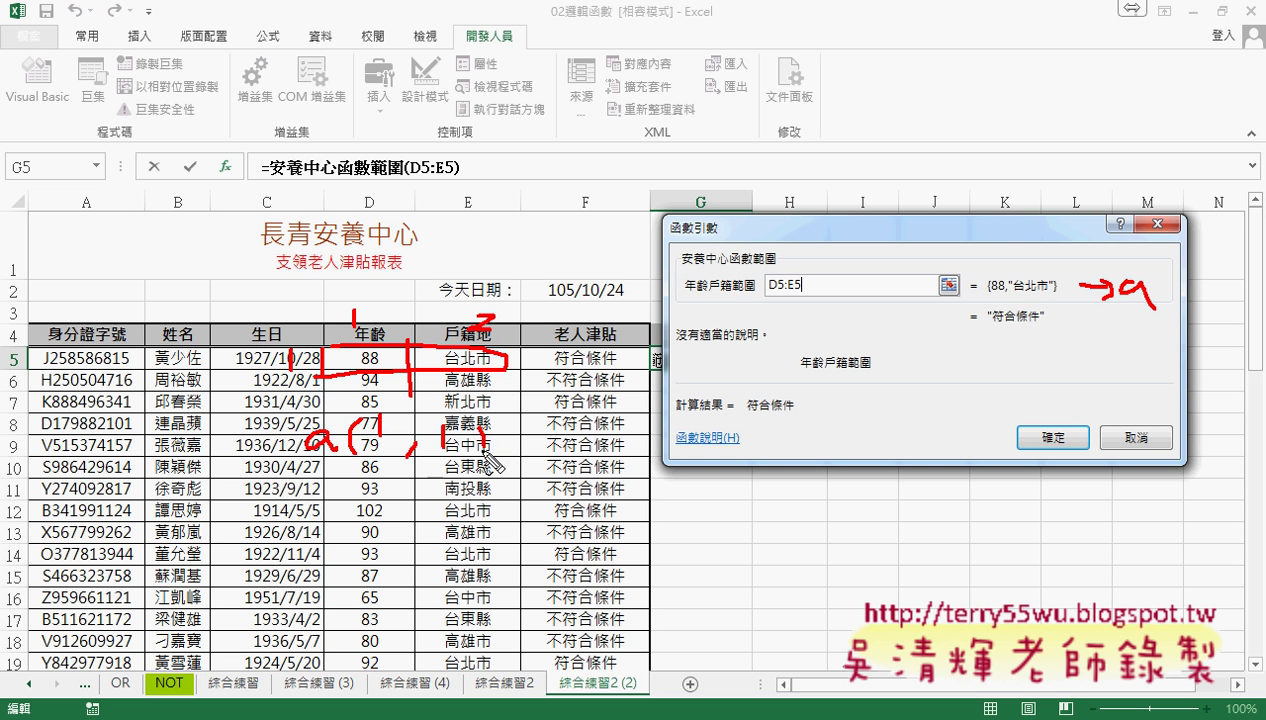
pyautogui.moveTo(380, 348); pyautogui.dragTo(372, 343)
pyautogui.moveTo(343, 491)
pyautogui.mouseDown()
pyautogui.moveTo(362, 520)
pyautogui.moveTo(471, 514)
pyautogui.mouseUp()
pyautogui.moveTo(494, 350); pyautogui.dragTo(470, 372)
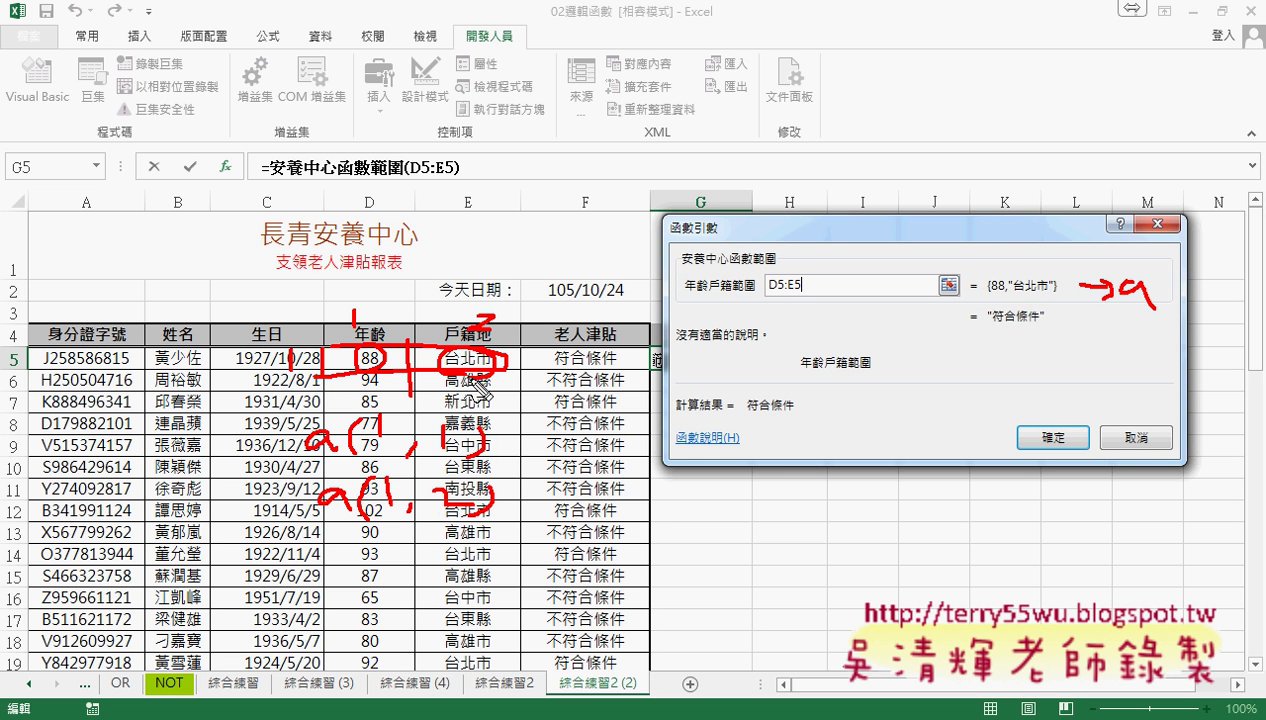
pyautogui.moveTo(372, 458); pyautogui.dragTo(465, 460)
pyautogui.press('Escape')
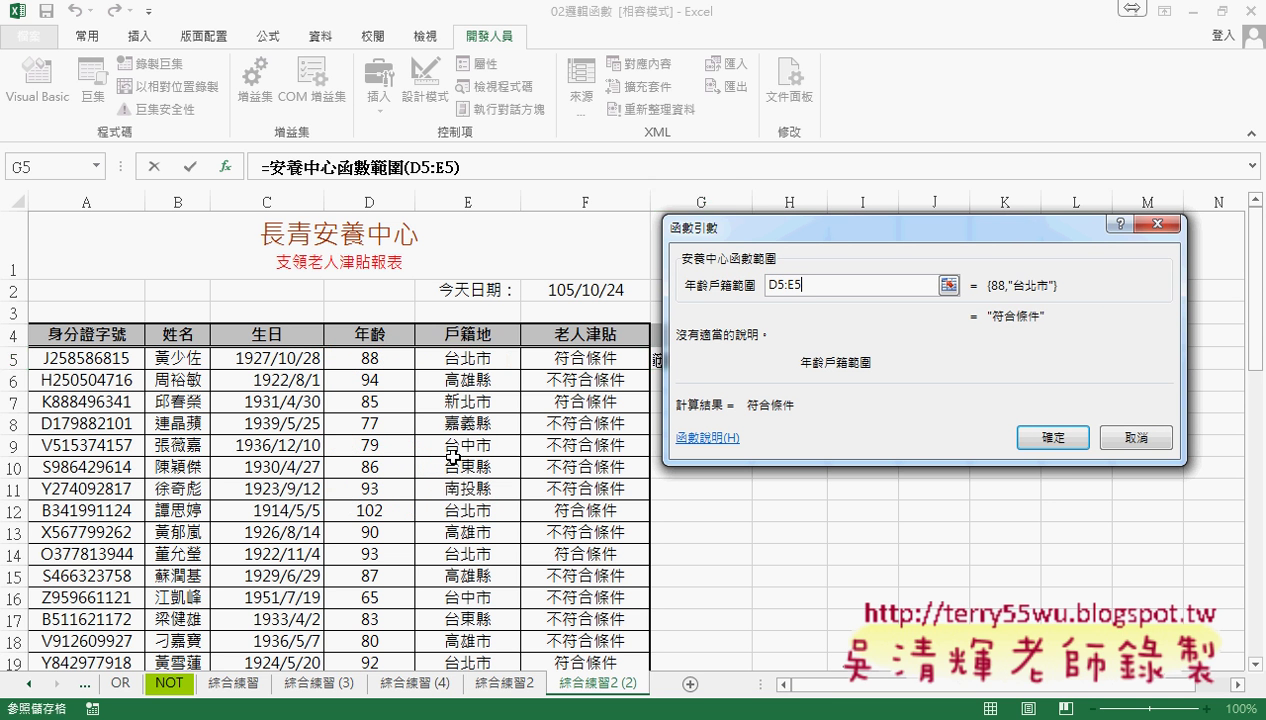
pyautogui.click(1110, 443)
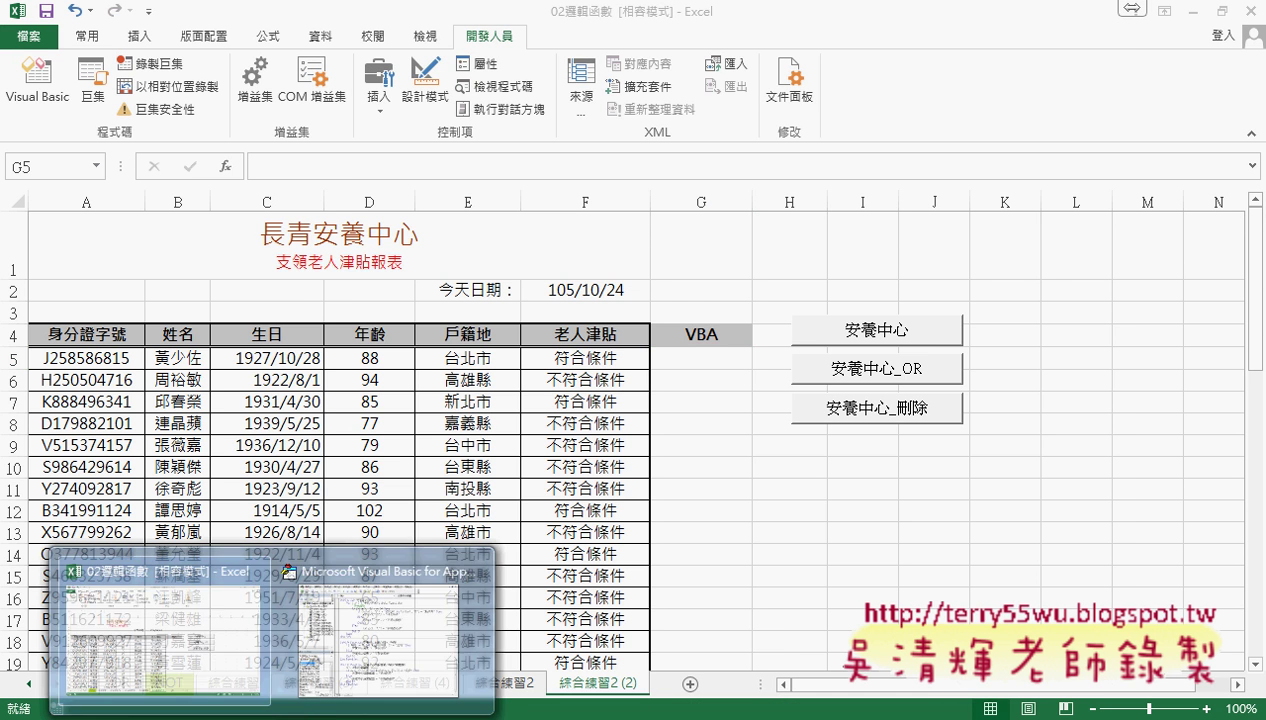
# In the VBA editor, mark the range parameter, variable a, a(1,1), a(1,2) and the 符合條件 result.
pyautogui.click(367, 652)
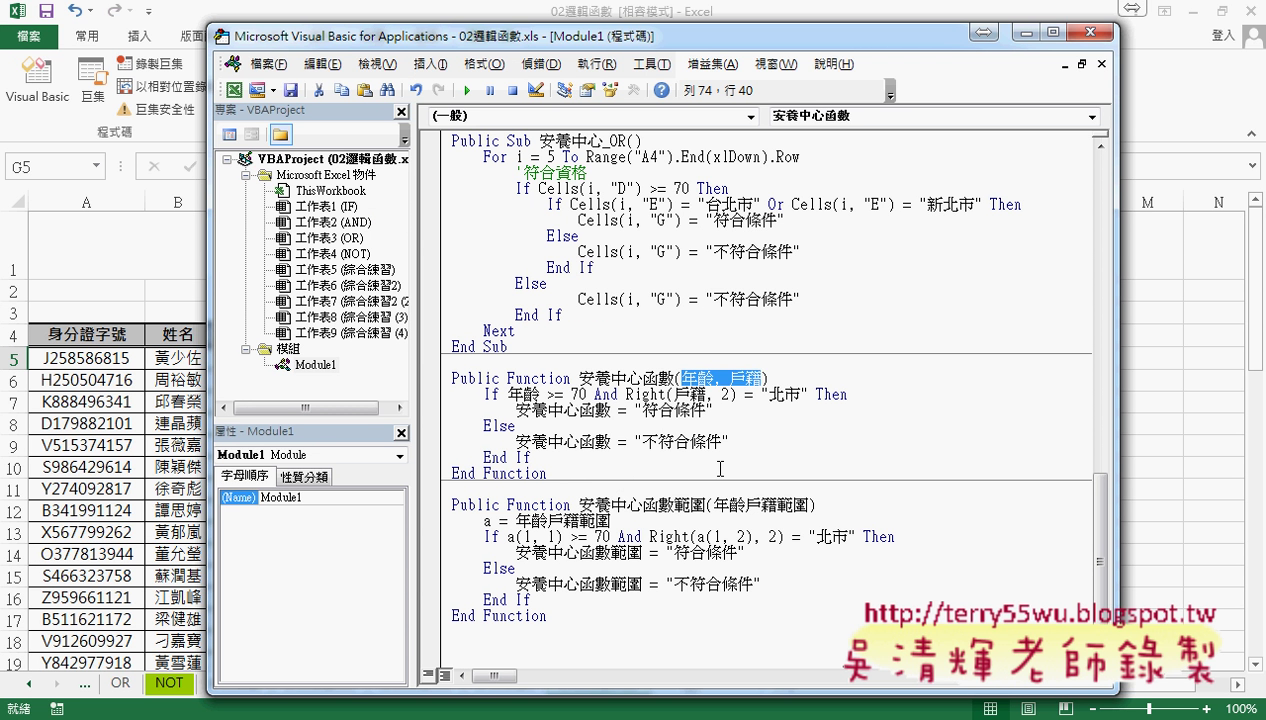
pyautogui.moveTo(713, 505); pyautogui.dragTo(812, 507)
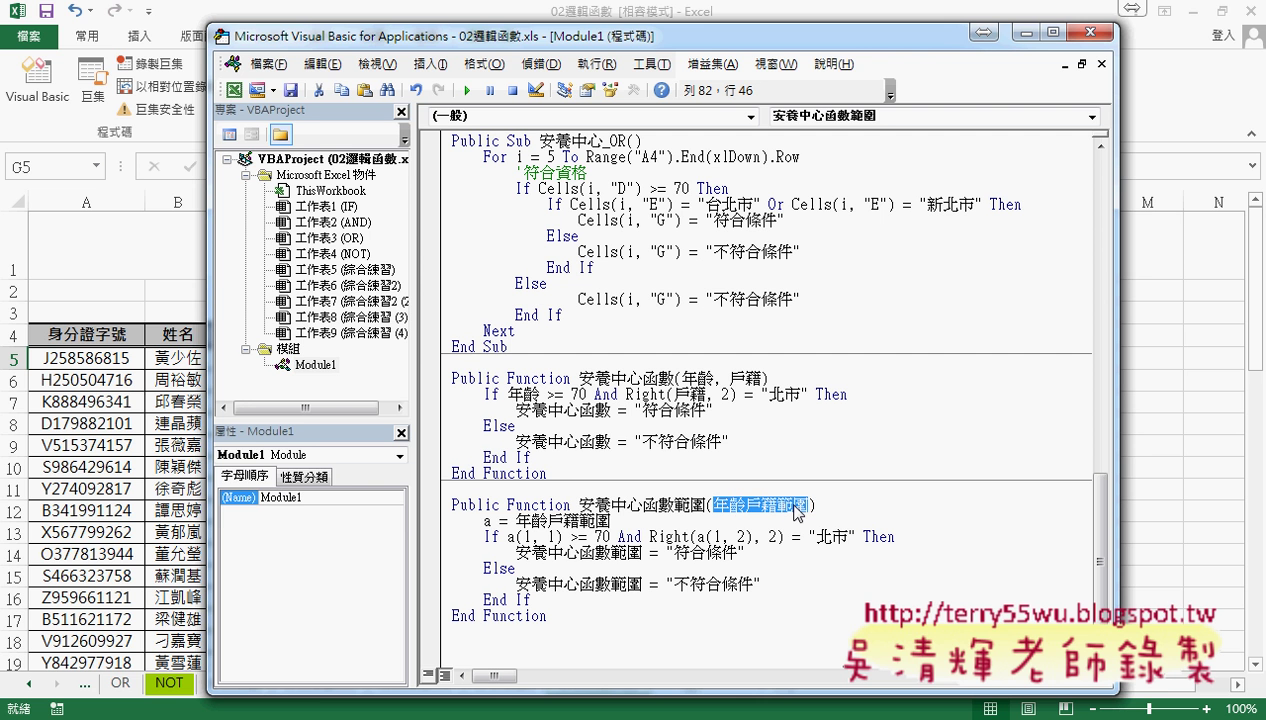
pyautogui.moveTo(610, 521); pyautogui.dragTo(514, 521)
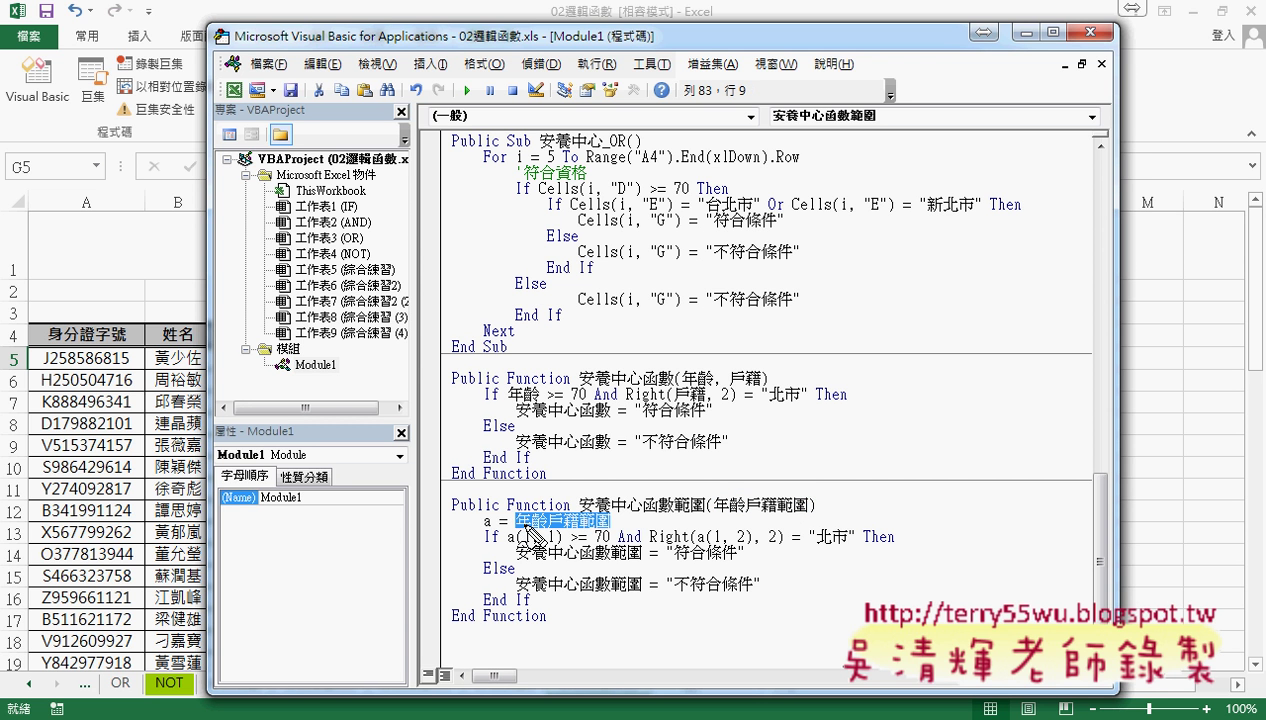
pyautogui.moveTo(580, 512)
pyautogui.mouseDown()
pyautogui.moveTo(556, 474)
pyautogui.moveTo(497, 521)
pyautogui.mouseUp()
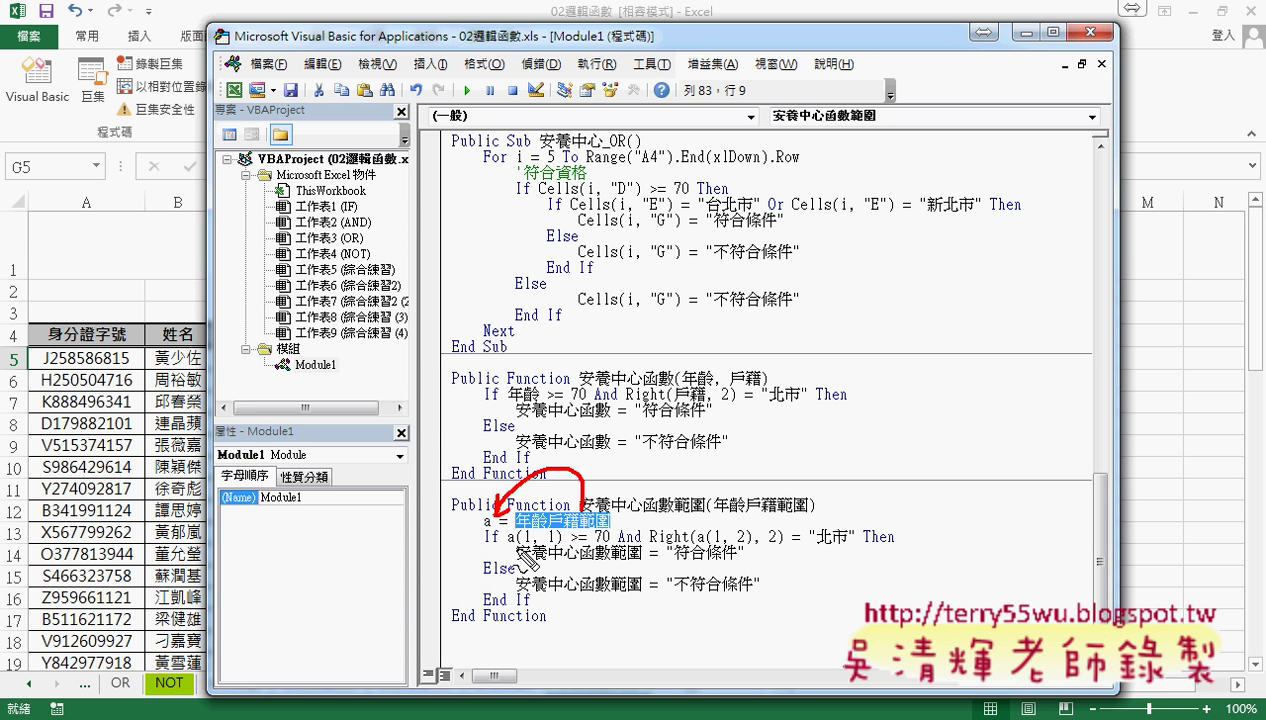
pyautogui.moveTo(507, 547); pyautogui.dragTo(560, 543)
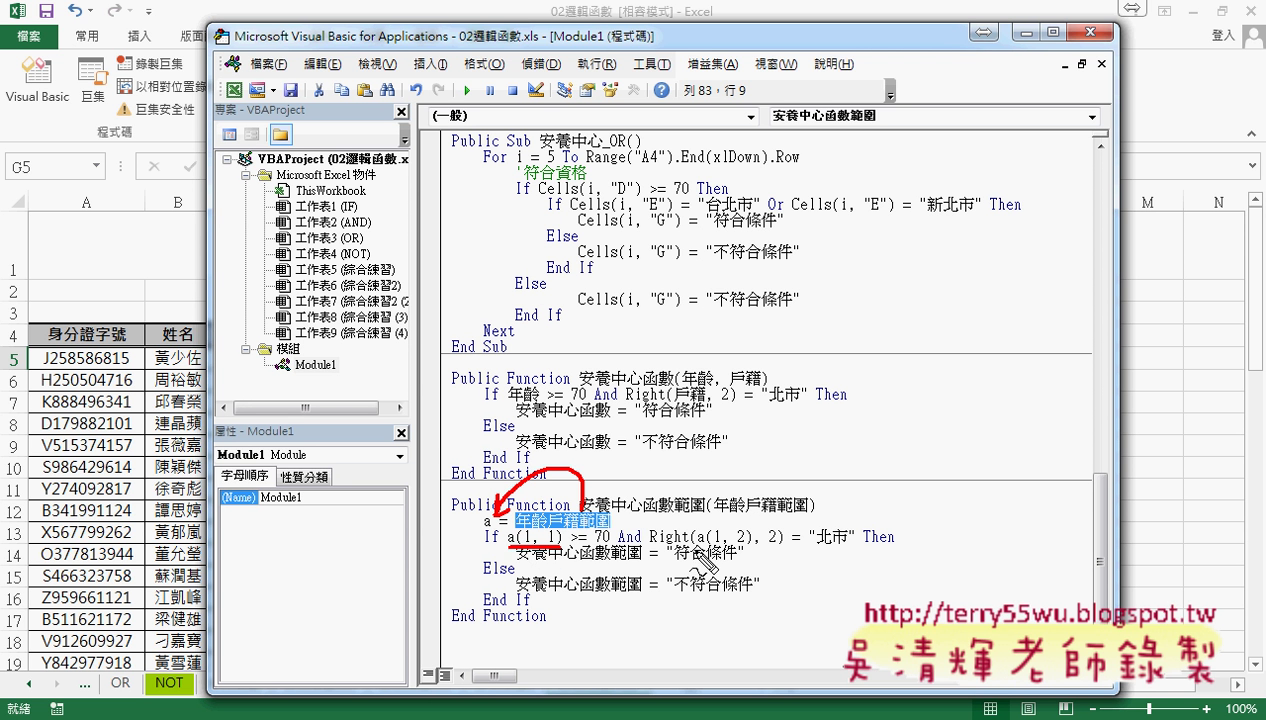
pyautogui.moveTo(692, 546); pyautogui.dragTo(750, 546)
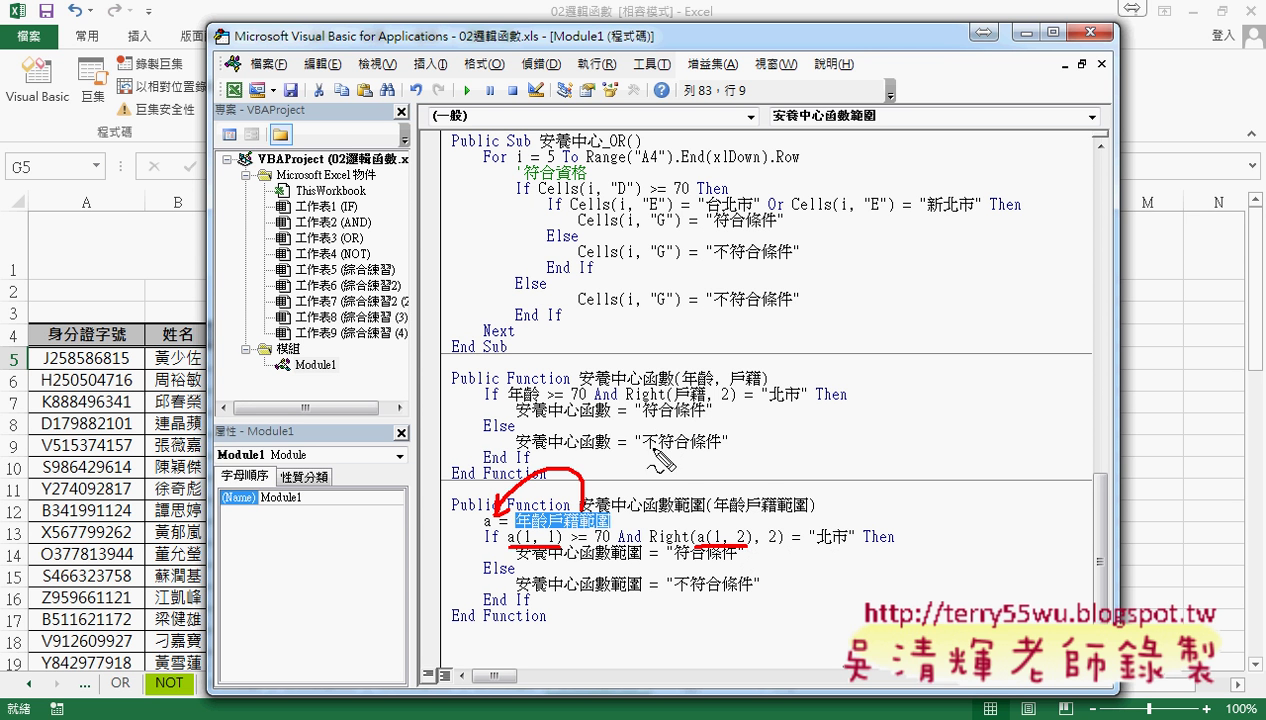
pyautogui.moveTo(737, 550); pyautogui.dragTo(517, 562)
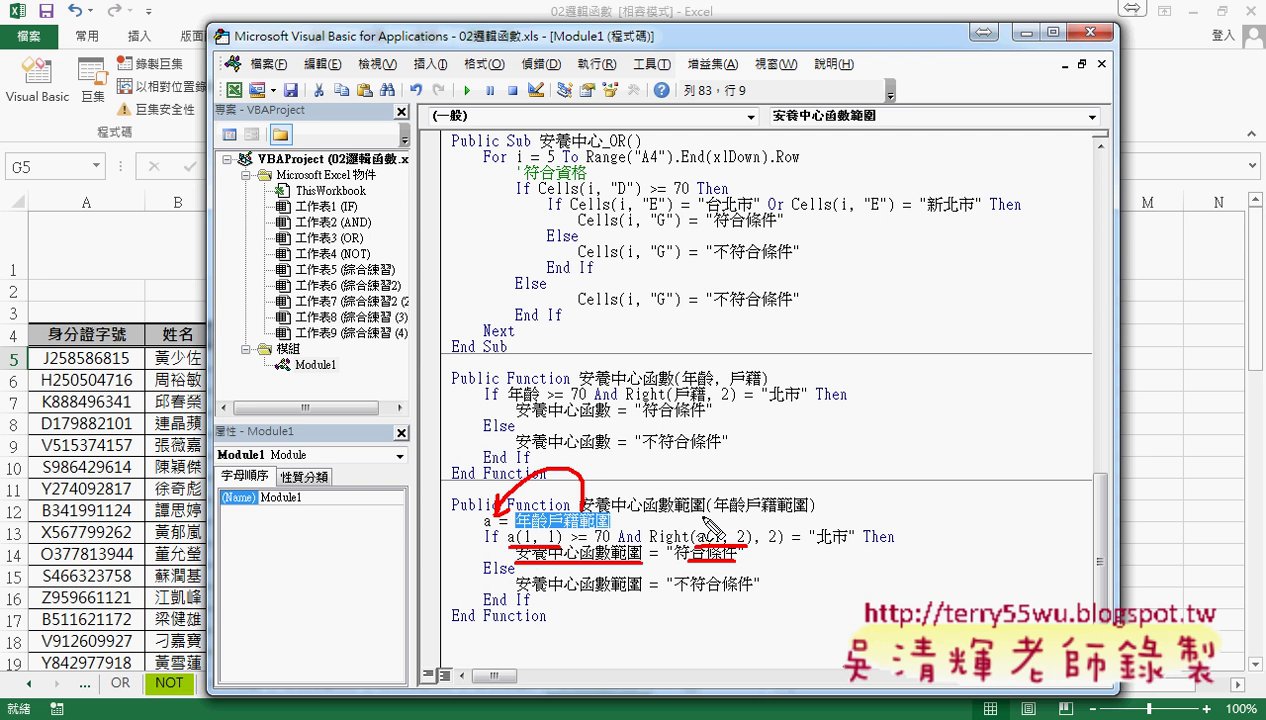
# Mark 範圍 in the function name and return lines, clear the marks, and scroll down the code notes.
pyautogui.moveTo(705, 517); pyautogui.dragTo(661, 517)
pyautogui.moveTo(683, 500)
pyautogui.mouseDown()
pyautogui.moveTo(704, 516)
pyautogui.moveTo(646, 540)
pyautogui.moveTo(664, 552)
pyautogui.mouseUp()
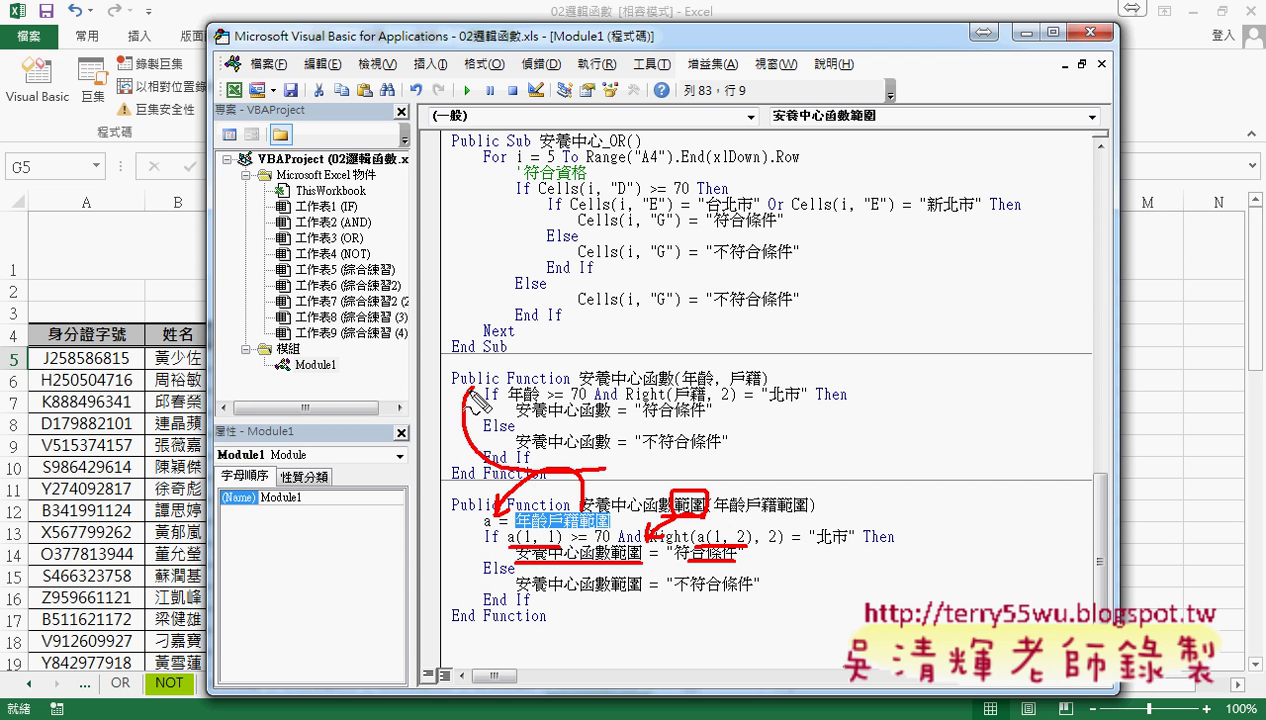
pyautogui.moveTo(608, 466); pyautogui.dragTo(612, 445)
pyautogui.moveTo(610, 562)
pyautogui.mouseDown()
pyautogui.moveTo(628, 560)
pyautogui.moveTo(628, 598)
pyautogui.moveTo(648, 590)
pyautogui.mouseUp()
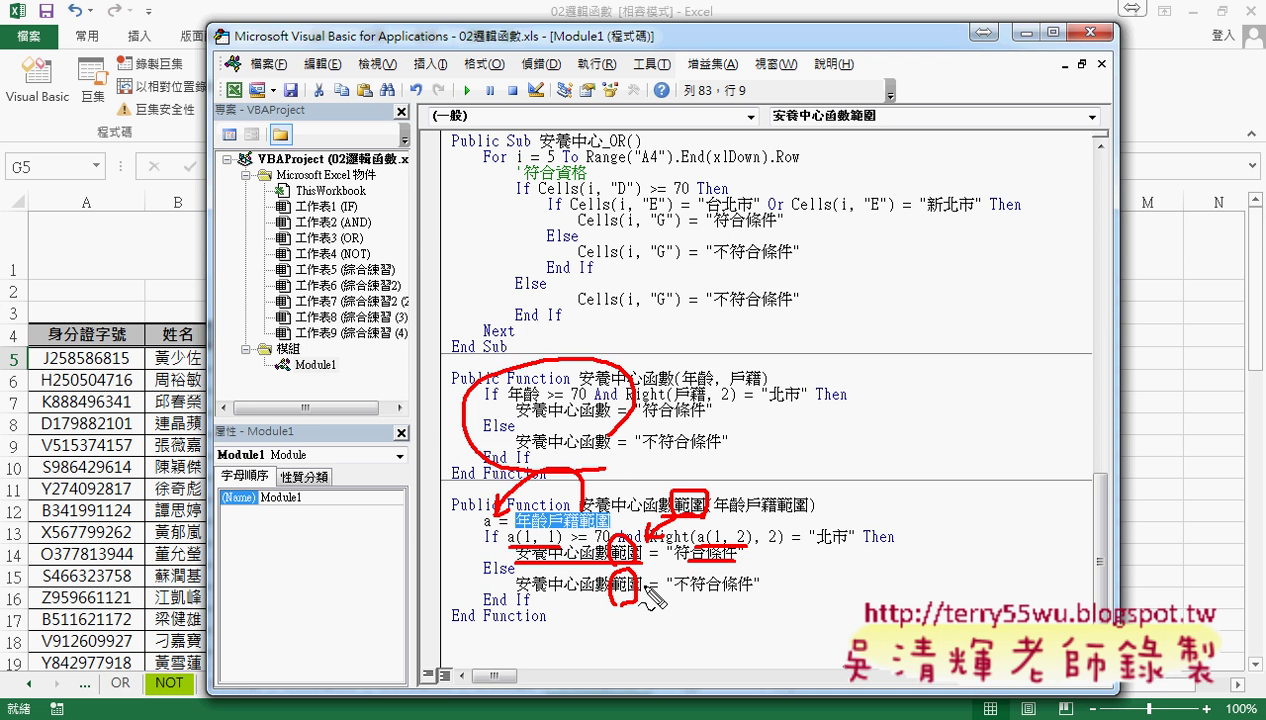
pyautogui.press('Escape')
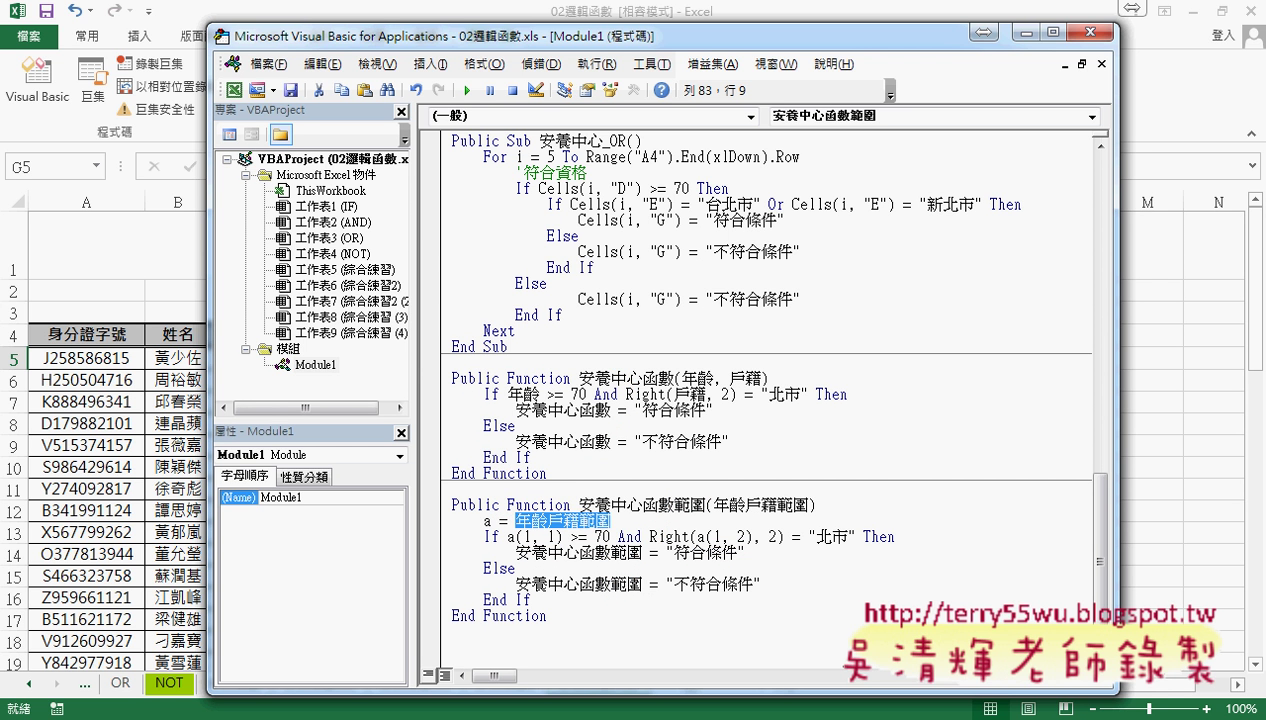
pyautogui.scroll(-1, 505, 554)
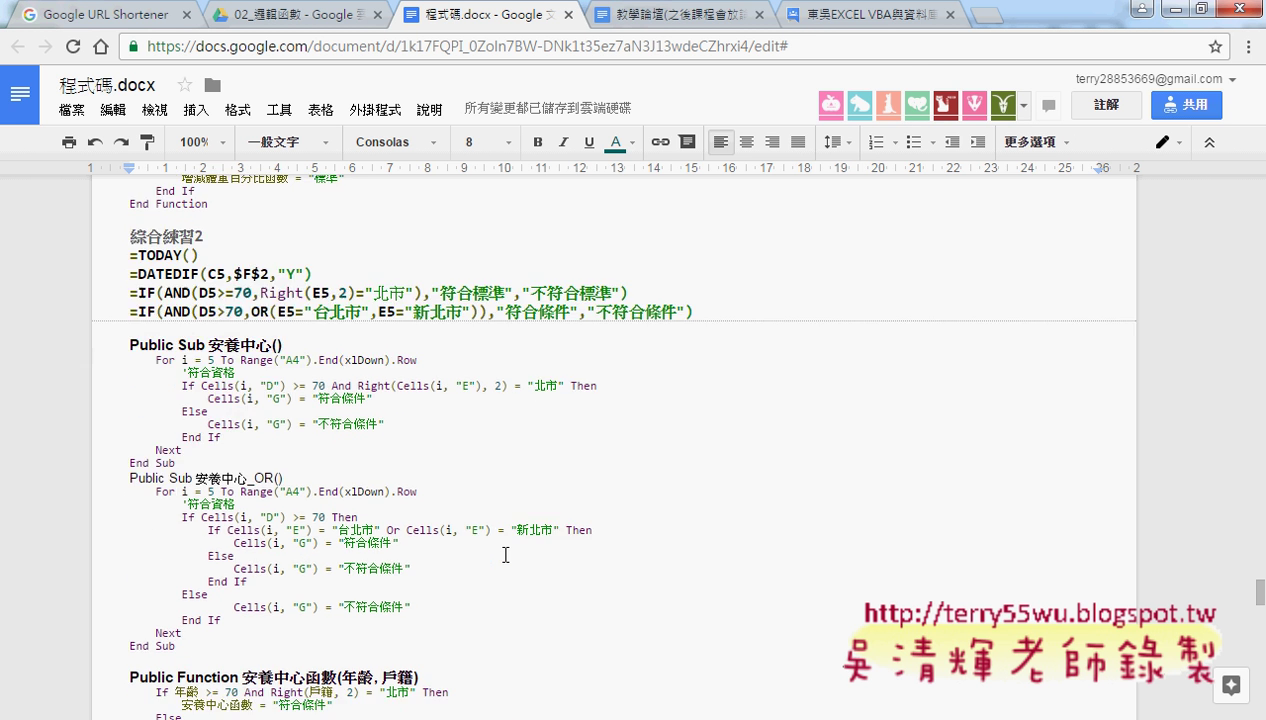
pyautogui.scroll(-3, 505, 554)
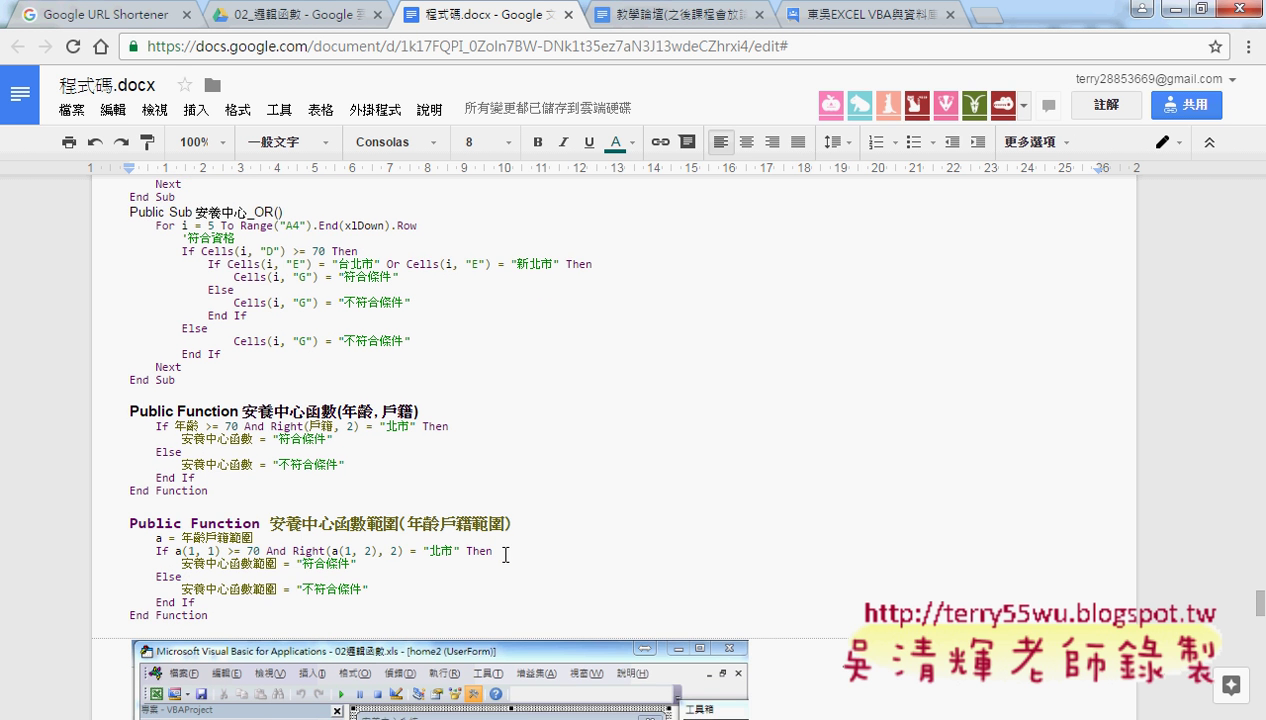
pyautogui.scroll(-1, 505, 554)
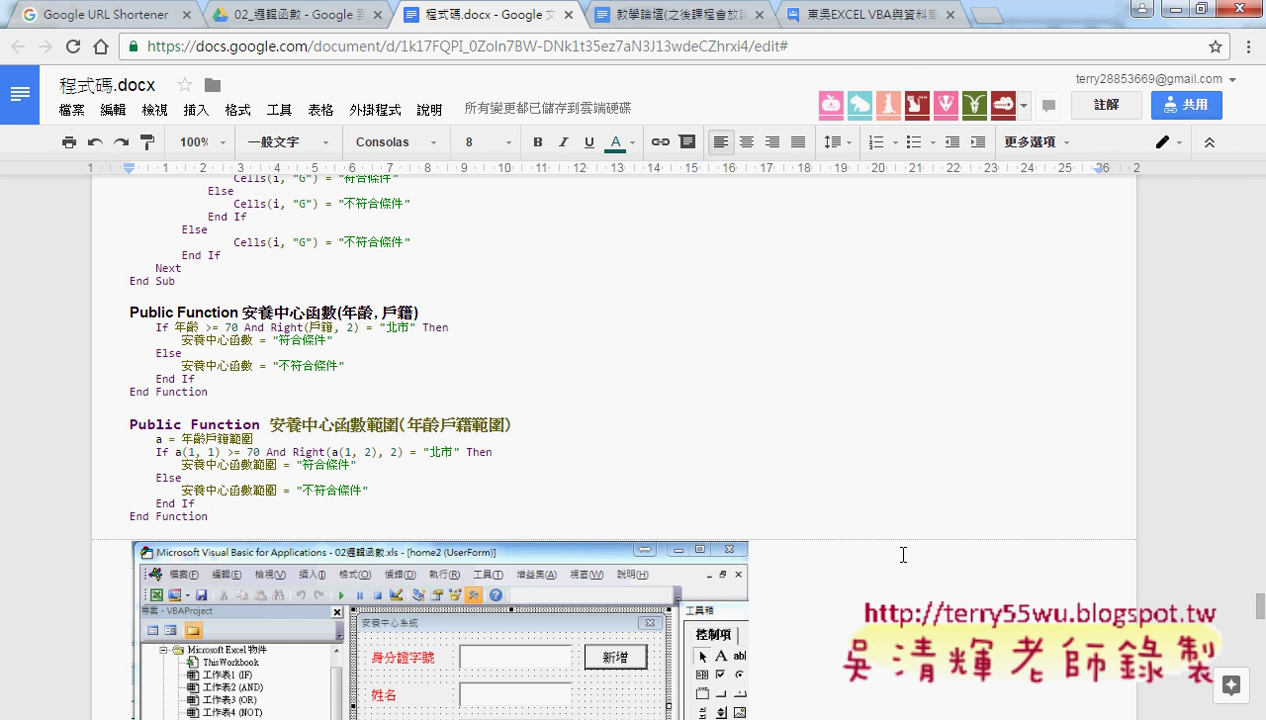